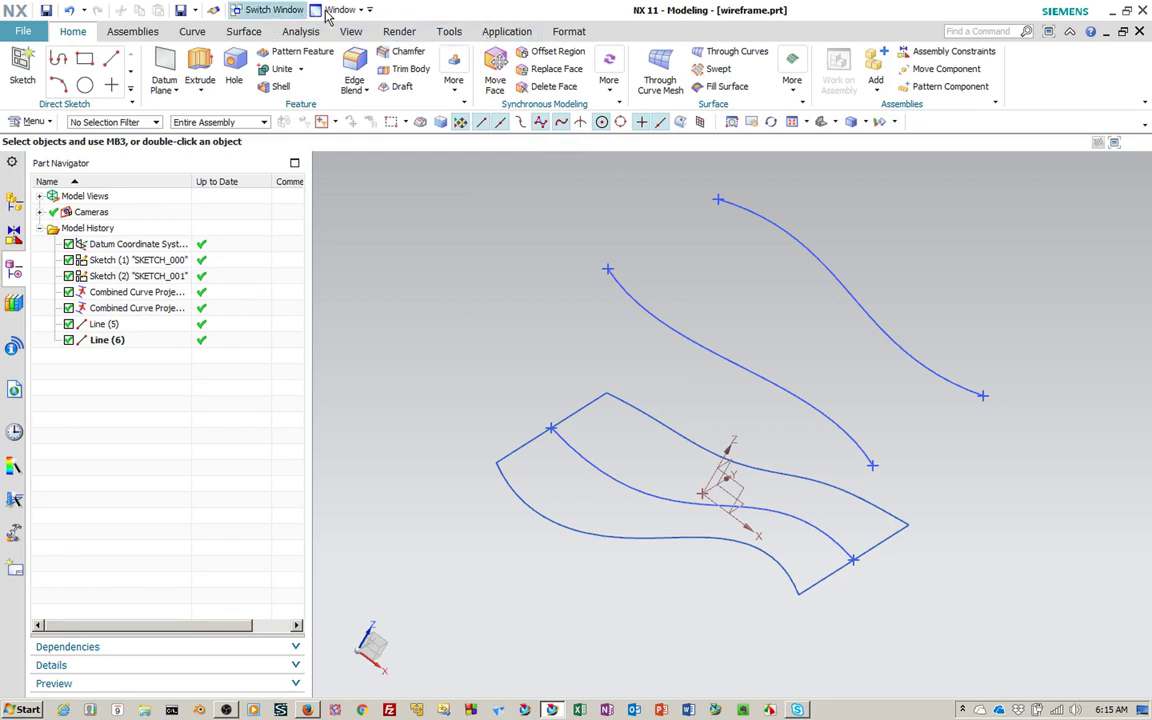
Step: Switch to wireframe_setup_1.prt and begin creating a mill_contour operation of the Streamline subtype
{"action": "left_click", "coordinate": [328, 12]}
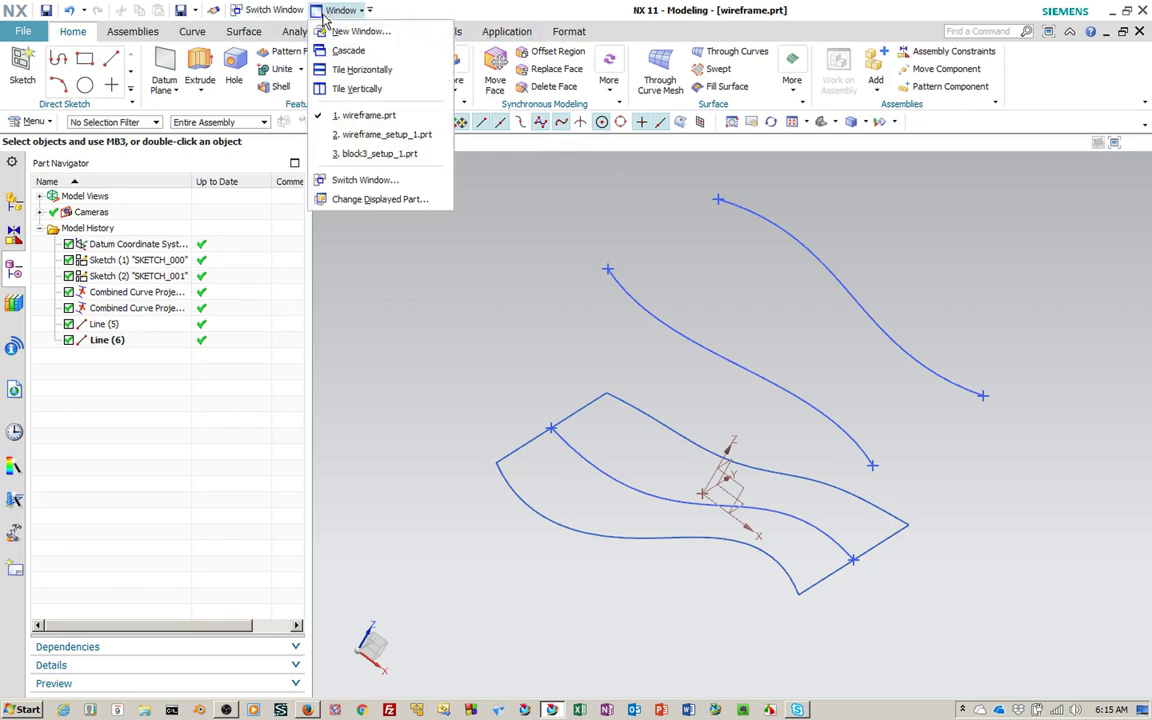
{"action": "left_click", "coordinate": [375, 139]}
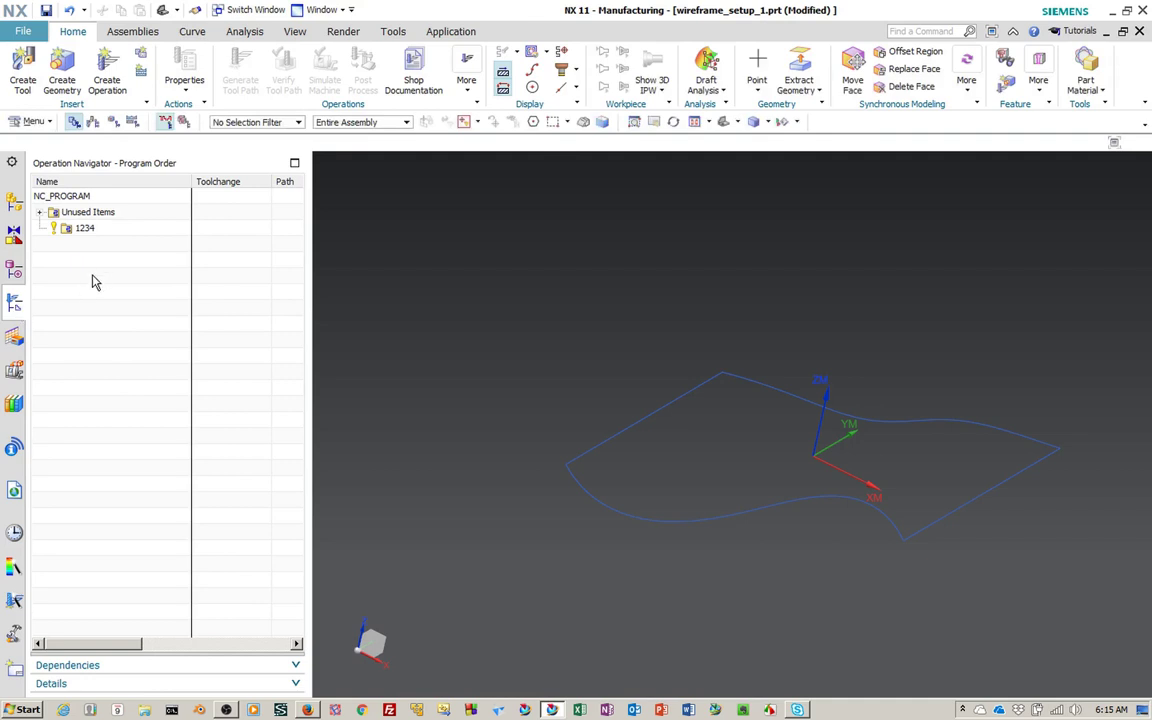
{"action": "left_click", "coordinate": [101, 62]}
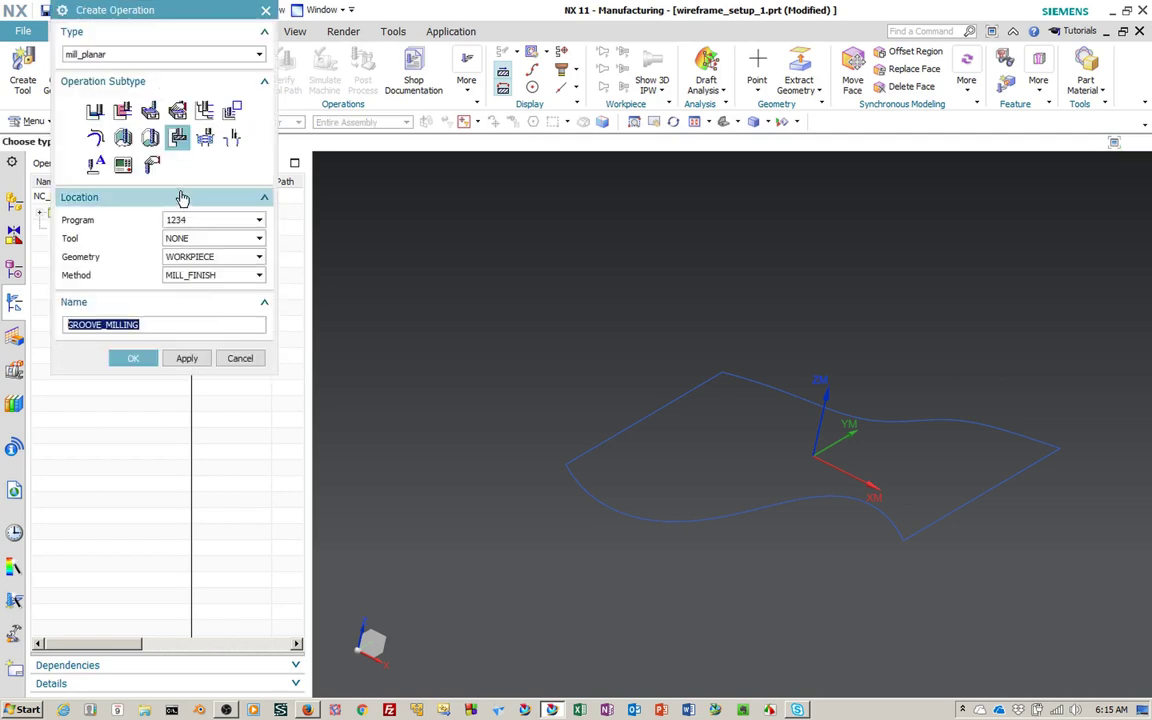
{"action": "left_click", "coordinate": [123, 56]}
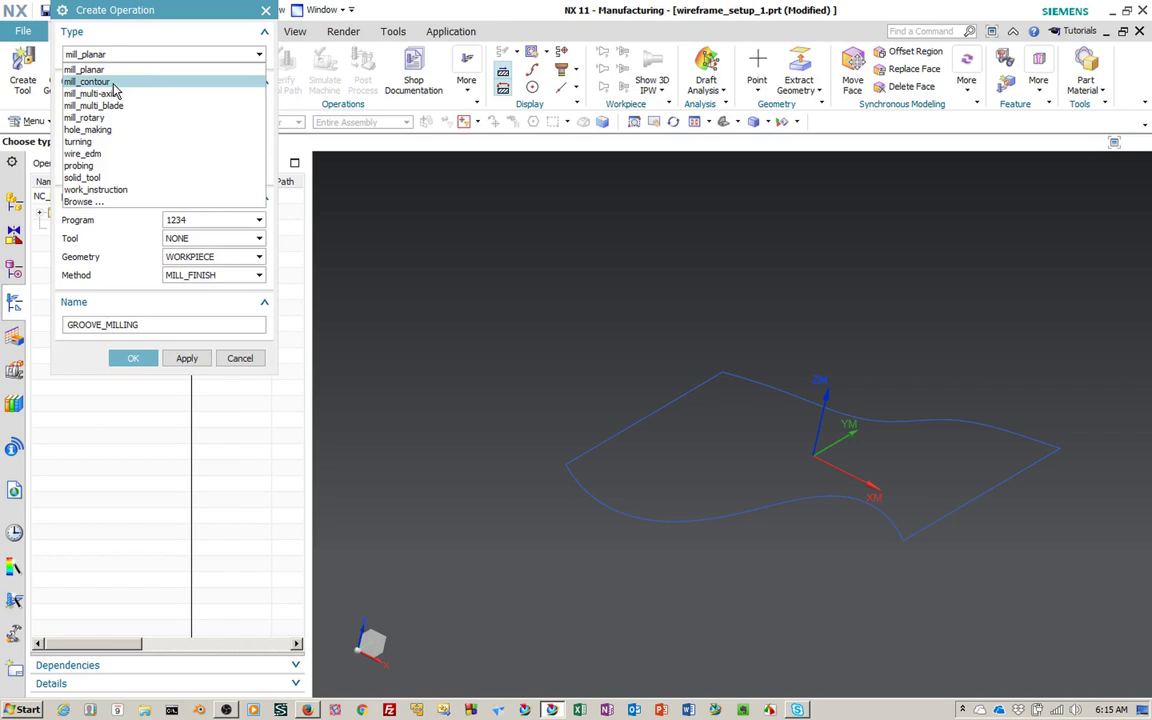
{"action": "left_click", "coordinate": [113, 84]}
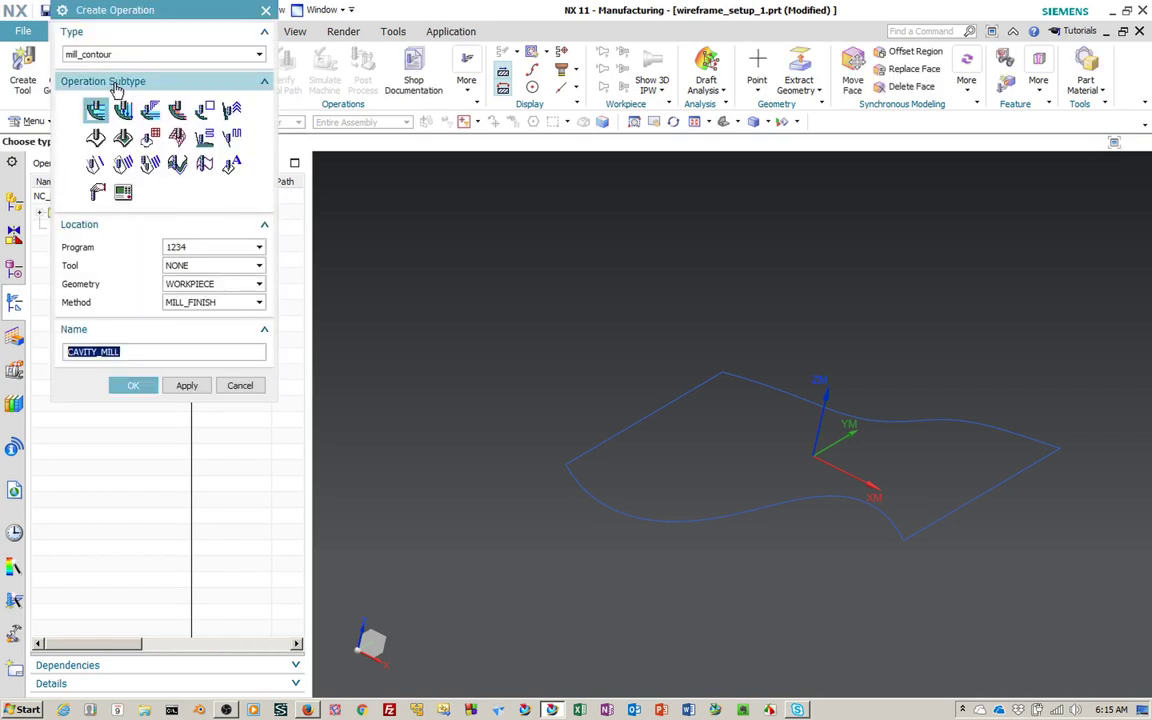
{"action": "left_click", "coordinate": [178, 137]}
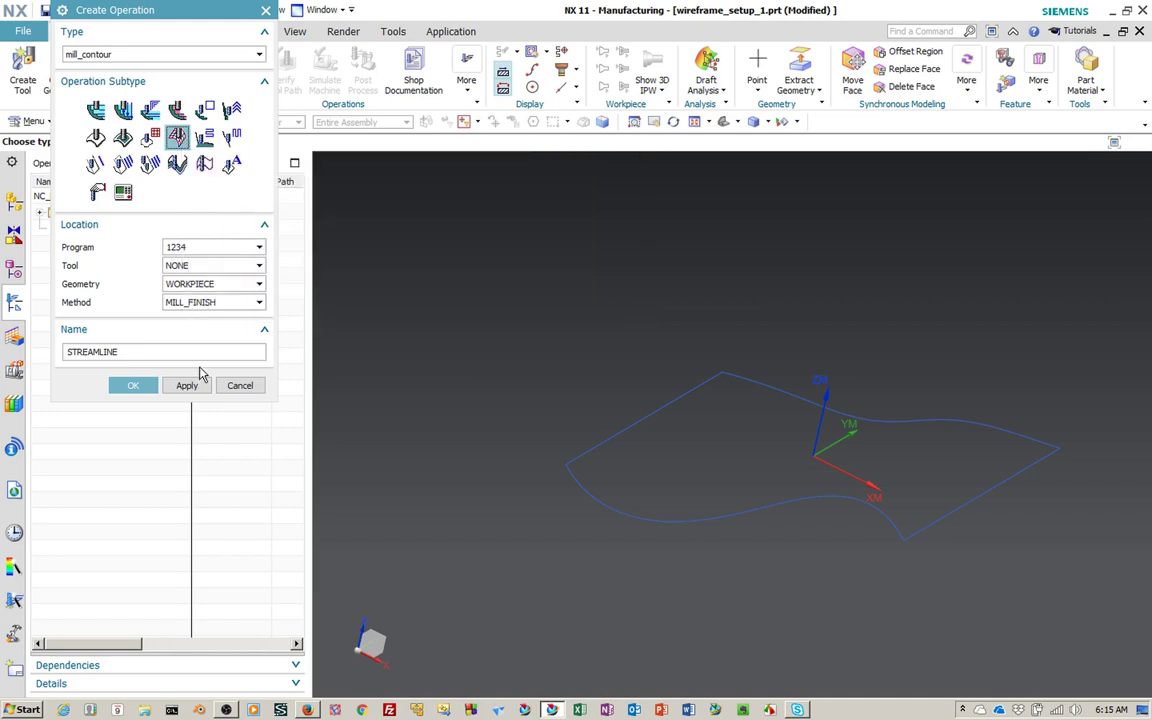
Step: Assign the BALL_MILL tool and MCS_MILL geometry to the STREAMLINE operation and create it
{"action": "left_click", "coordinate": [188, 266]}
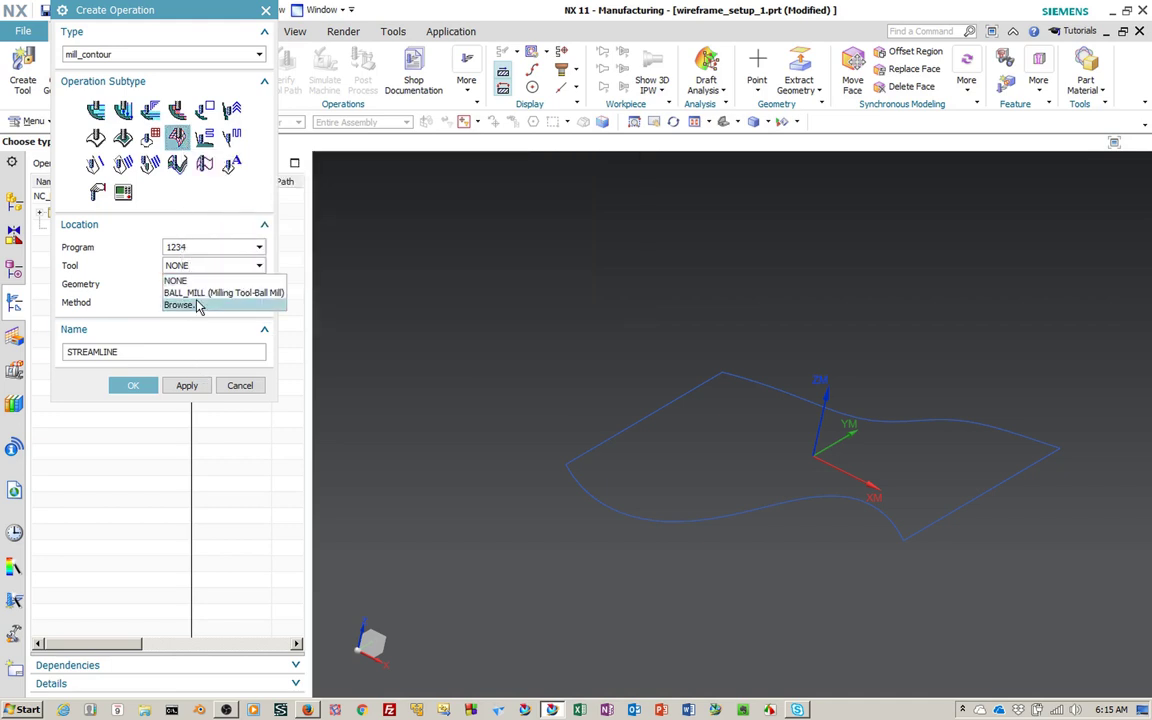
{"action": "left_click", "coordinate": [198, 293]}
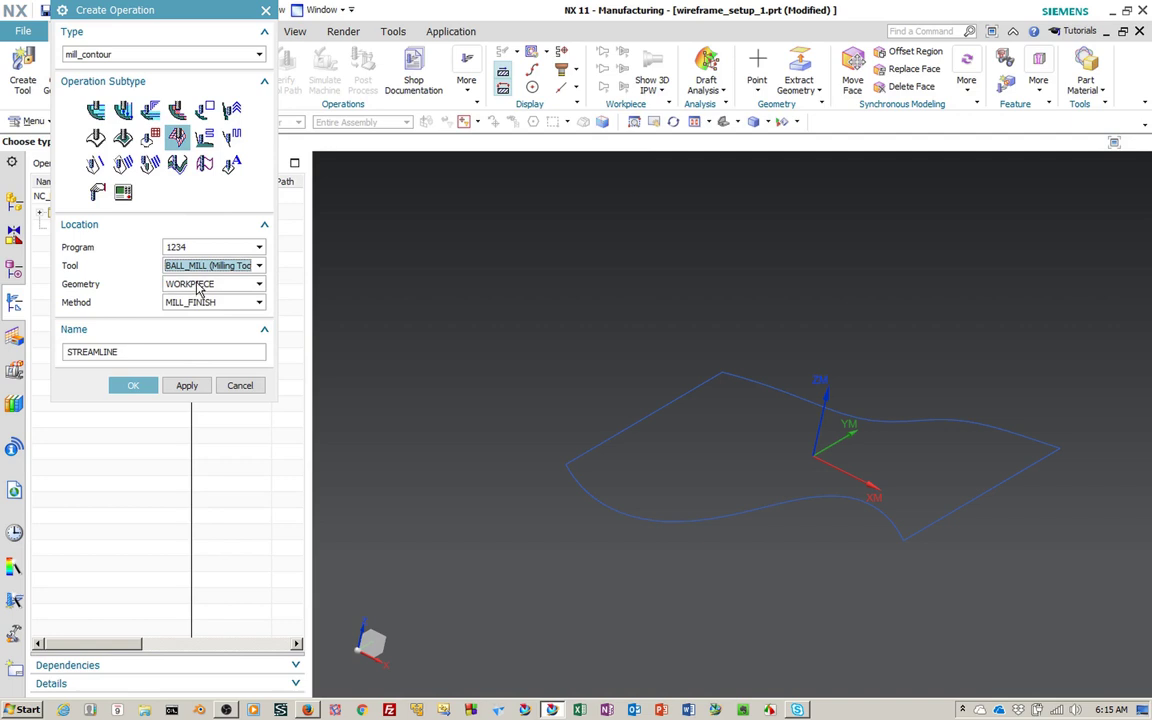
{"action": "left_click", "coordinate": [199, 285]}
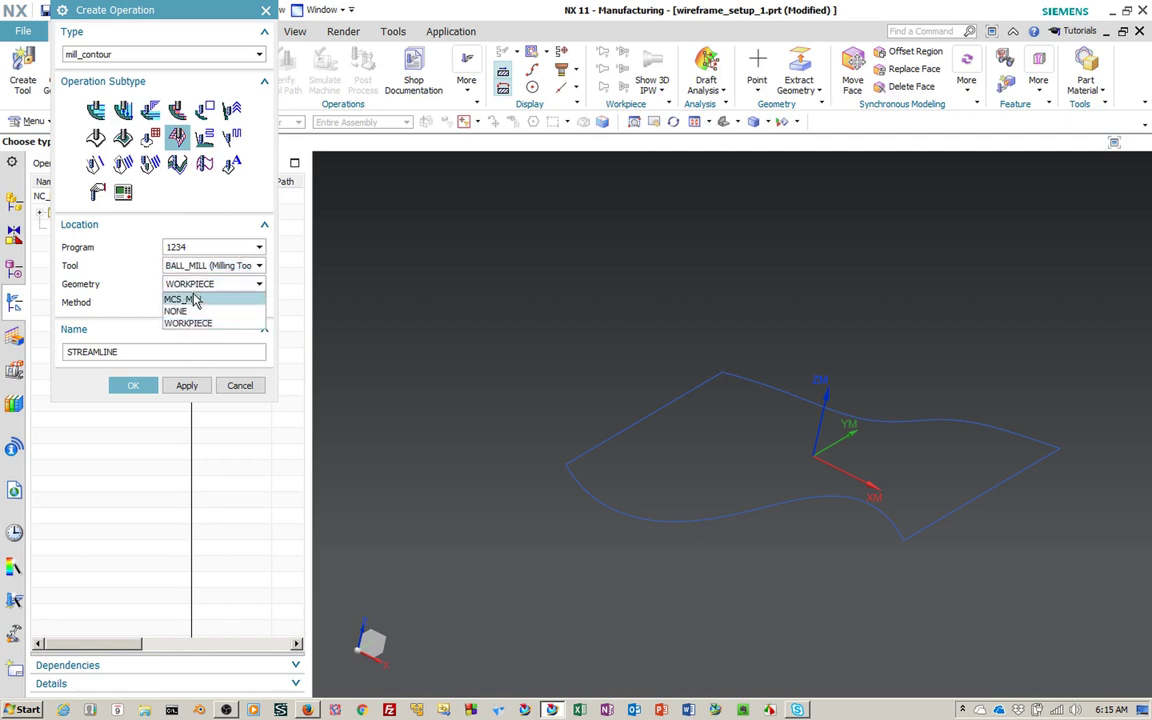
{"action": "left_click", "coordinate": [193, 296]}
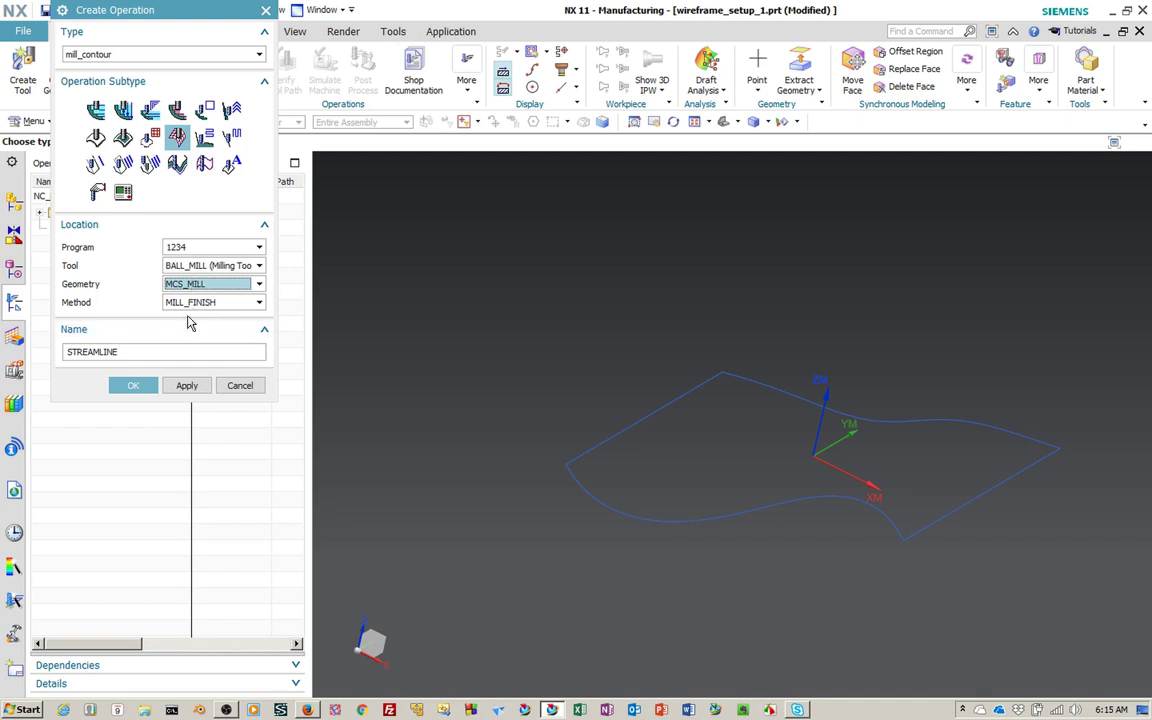
{"action": "left_click", "coordinate": [127, 386]}
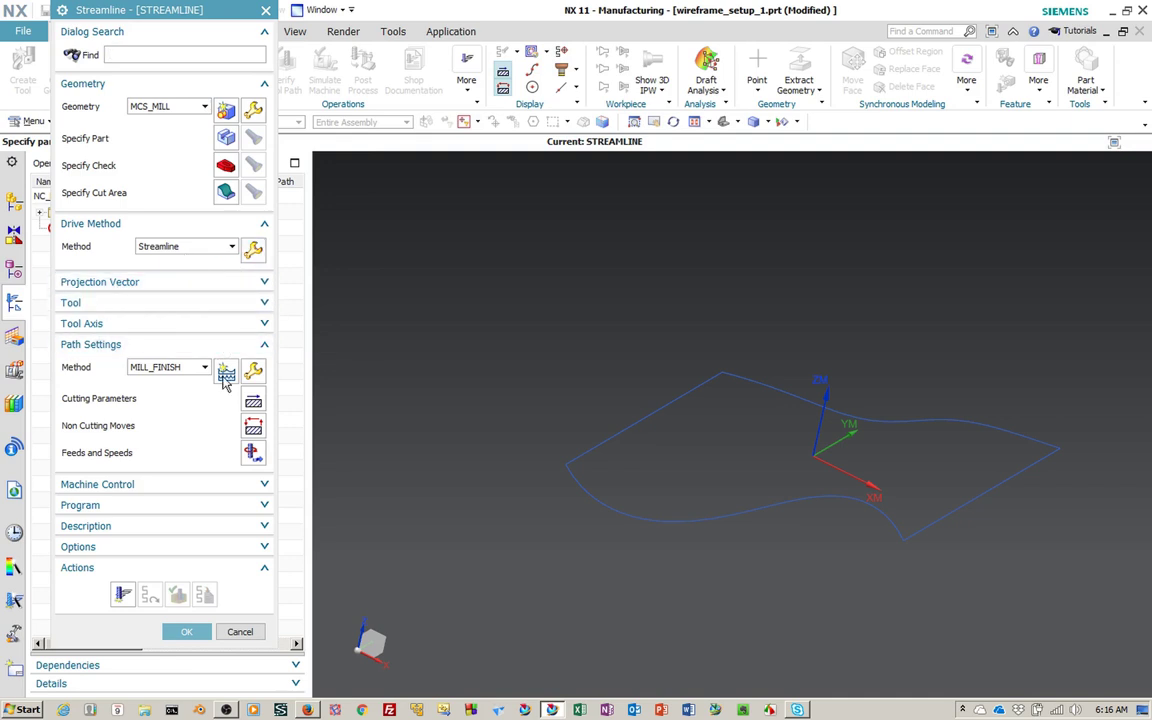
Step: Edit the Streamline drive method, expand the flow and cross curve lists, and set the drive curve selection method to Specify
{"action": "left_click", "coordinate": [254, 249]}
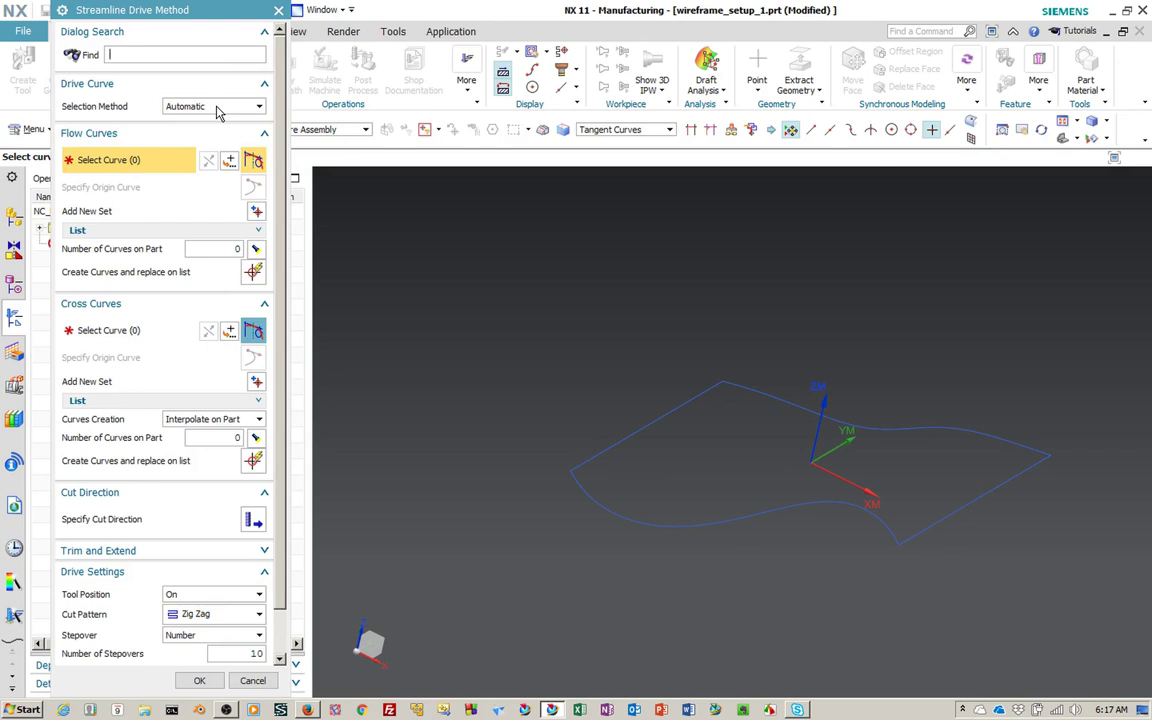
{"action": "left_click", "coordinate": [128, 231]}
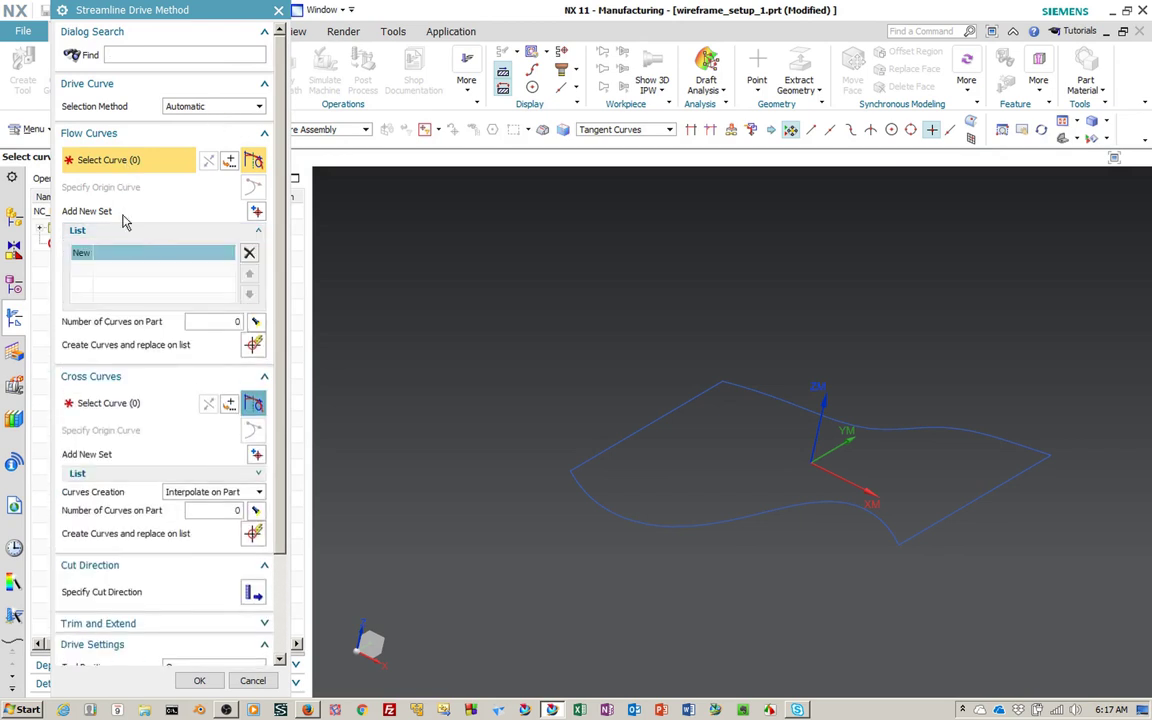
{"action": "left_click", "coordinate": [142, 410]}
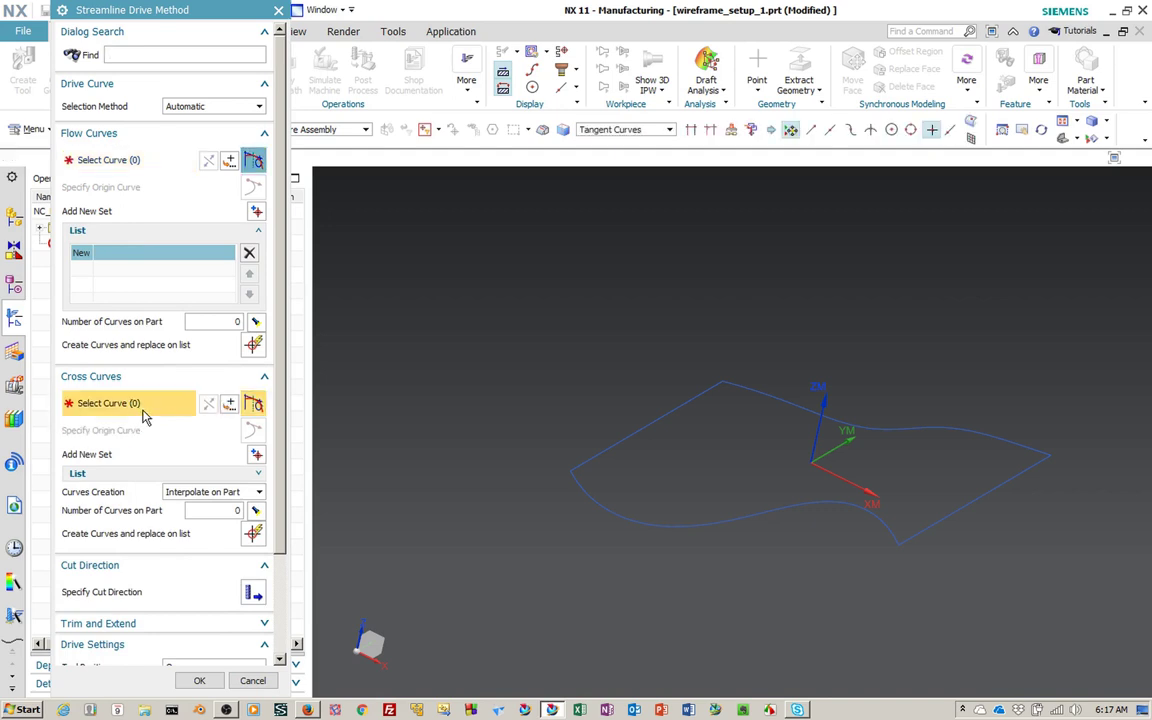
{"action": "left_click", "coordinate": [110, 158]}
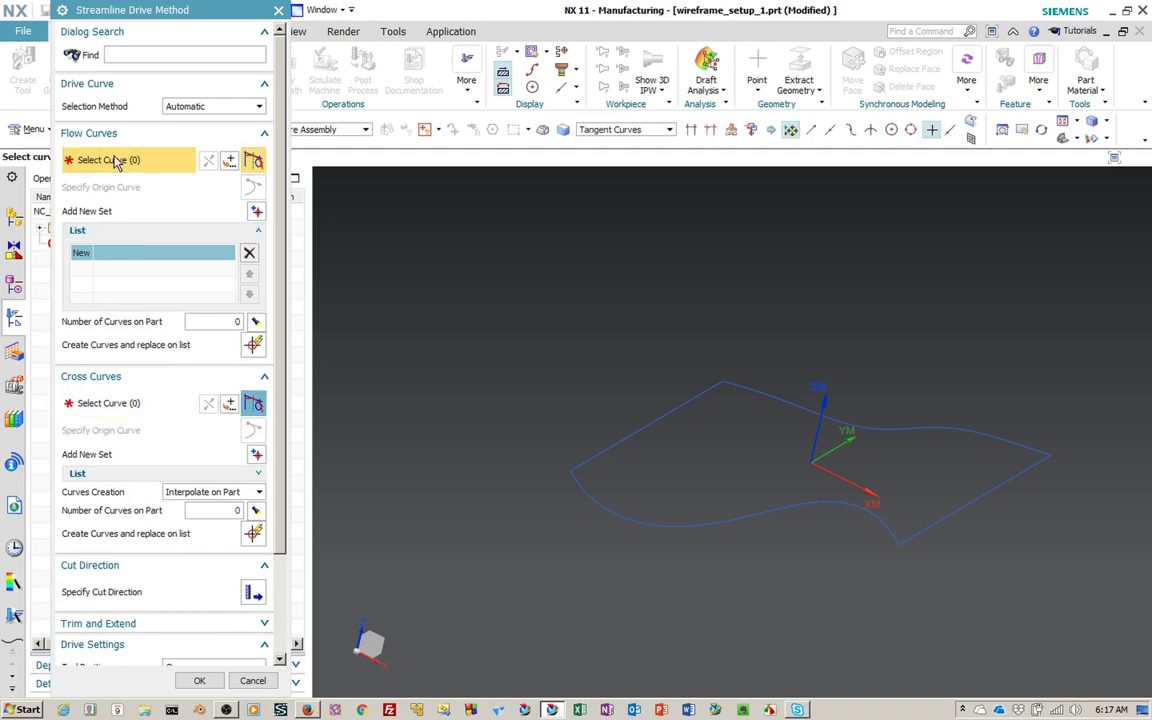
{"action": "left_click", "coordinate": [155, 476]}
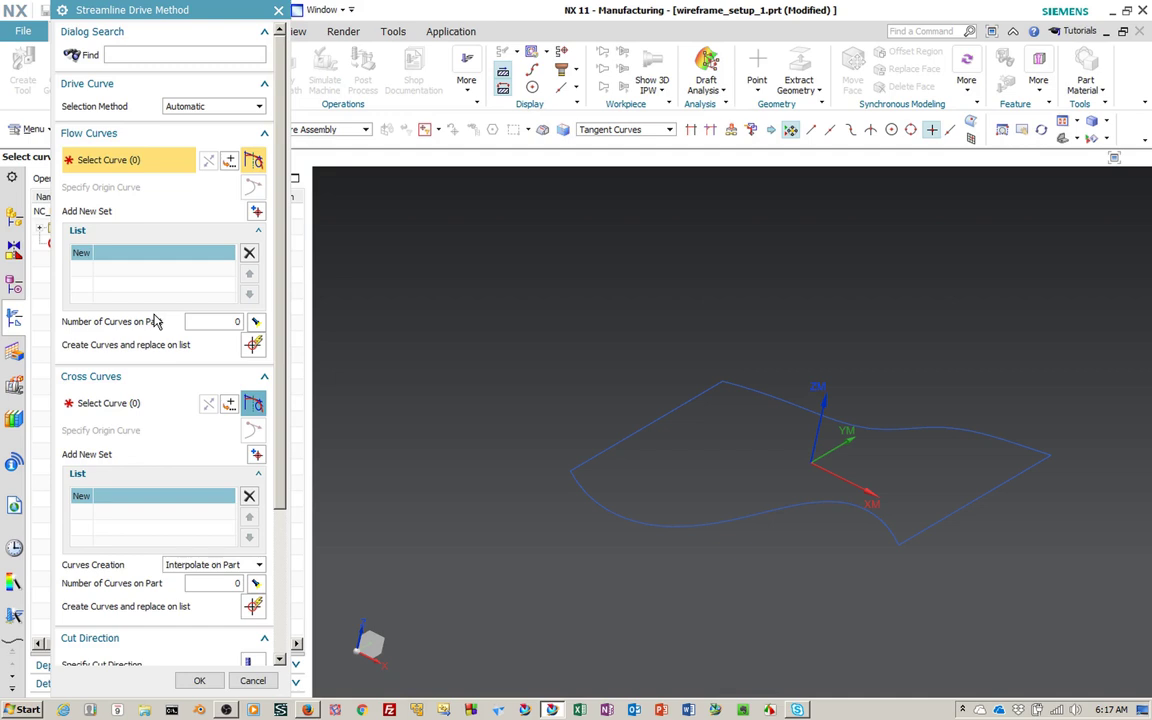
{"action": "left_click", "coordinate": [165, 106]}
{"action": "left_click", "coordinate": [190, 134]}
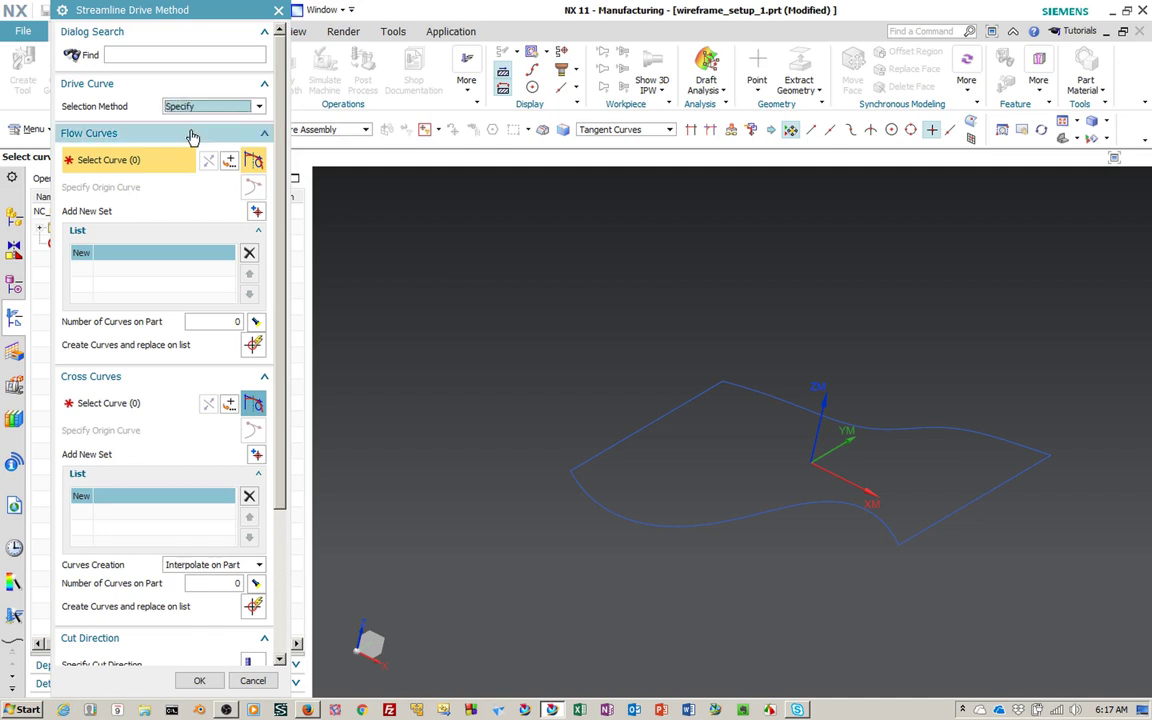
Step: Define the two opposite splines as separate flow curve sets and the two straight end lines as separate cross curve sets
{"action": "left_click", "coordinate": [1023, 442]}
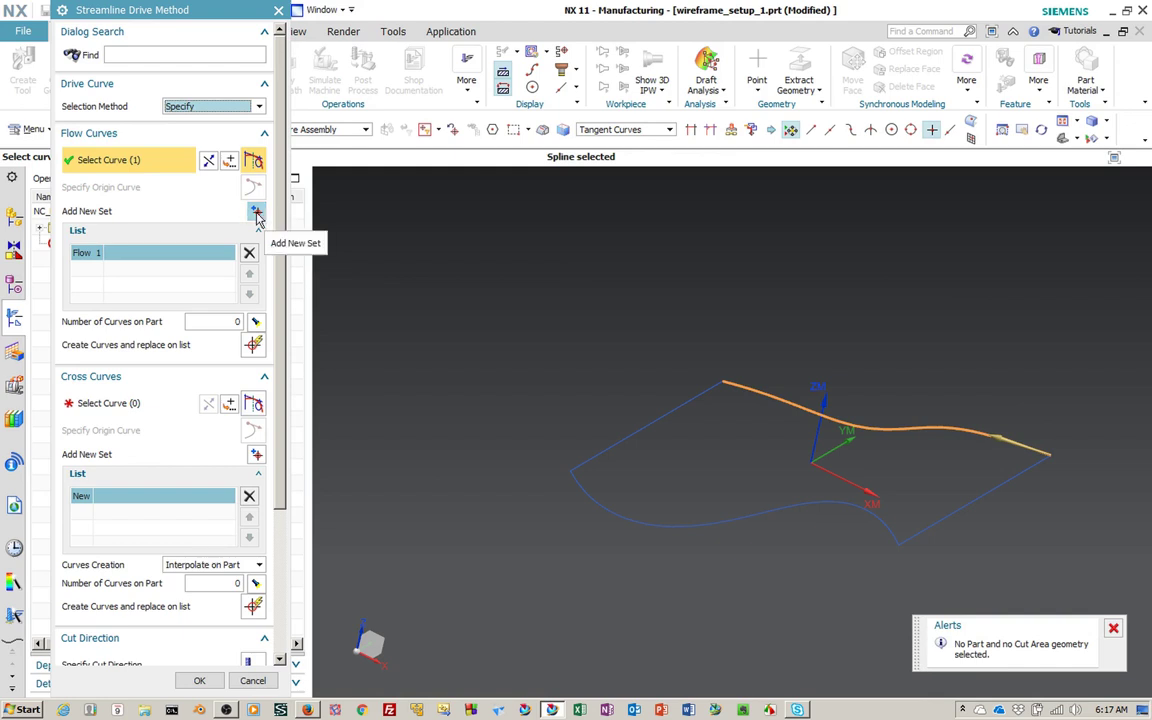
{"action": "left_click", "coordinate": [257, 214]}
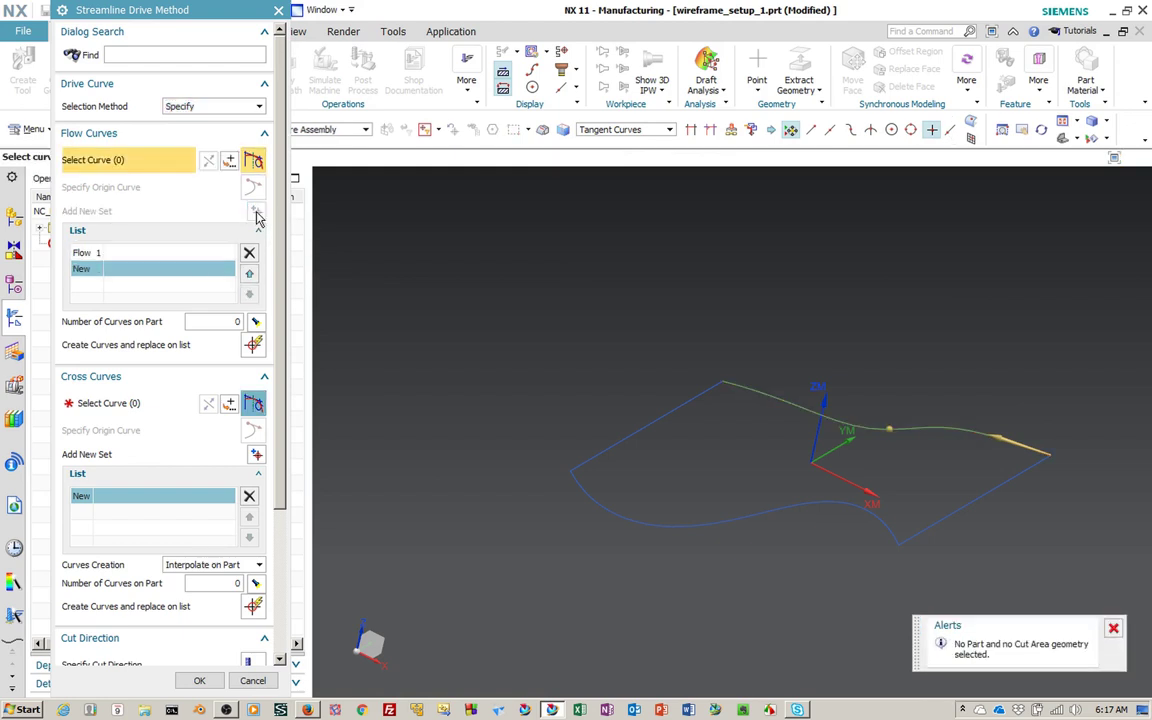
{"action": "left_click", "coordinate": [885, 526]}
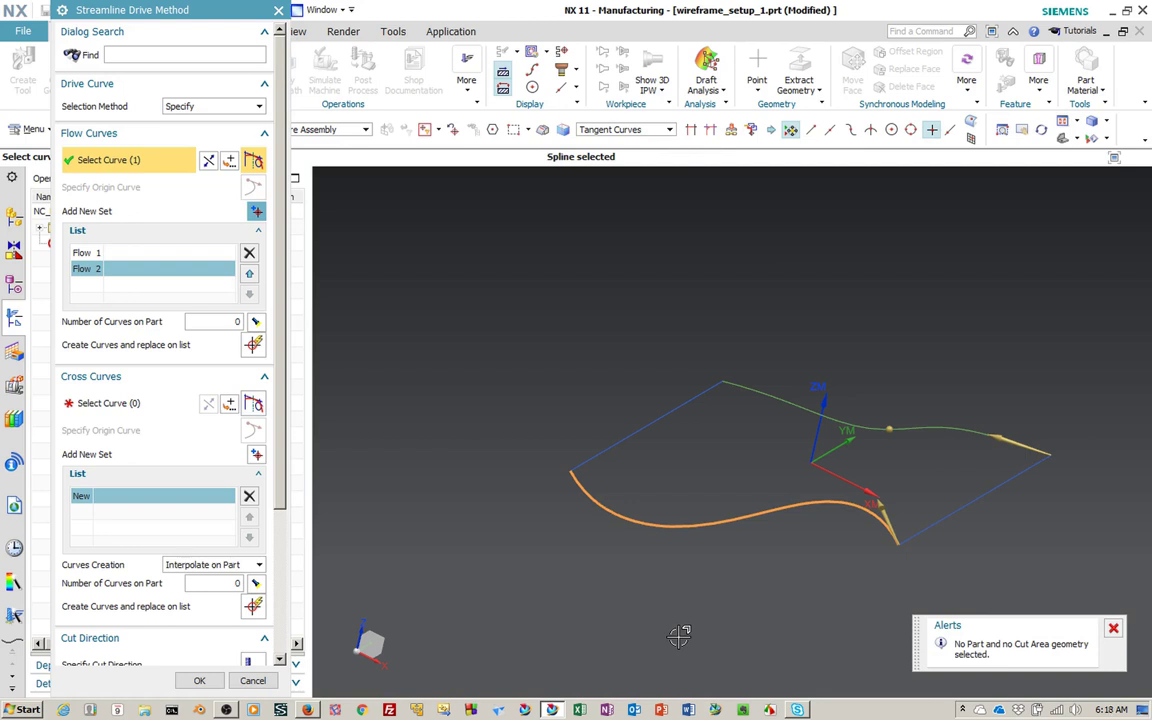
{"action": "left_click", "coordinate": [118, 408]}
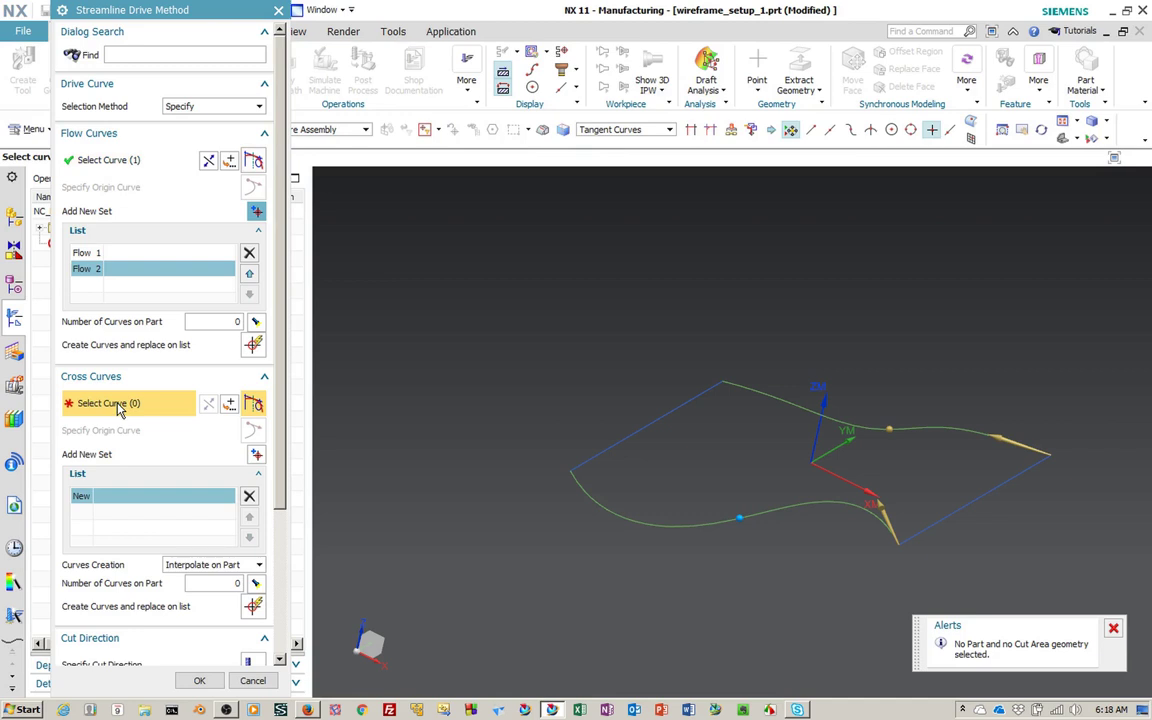
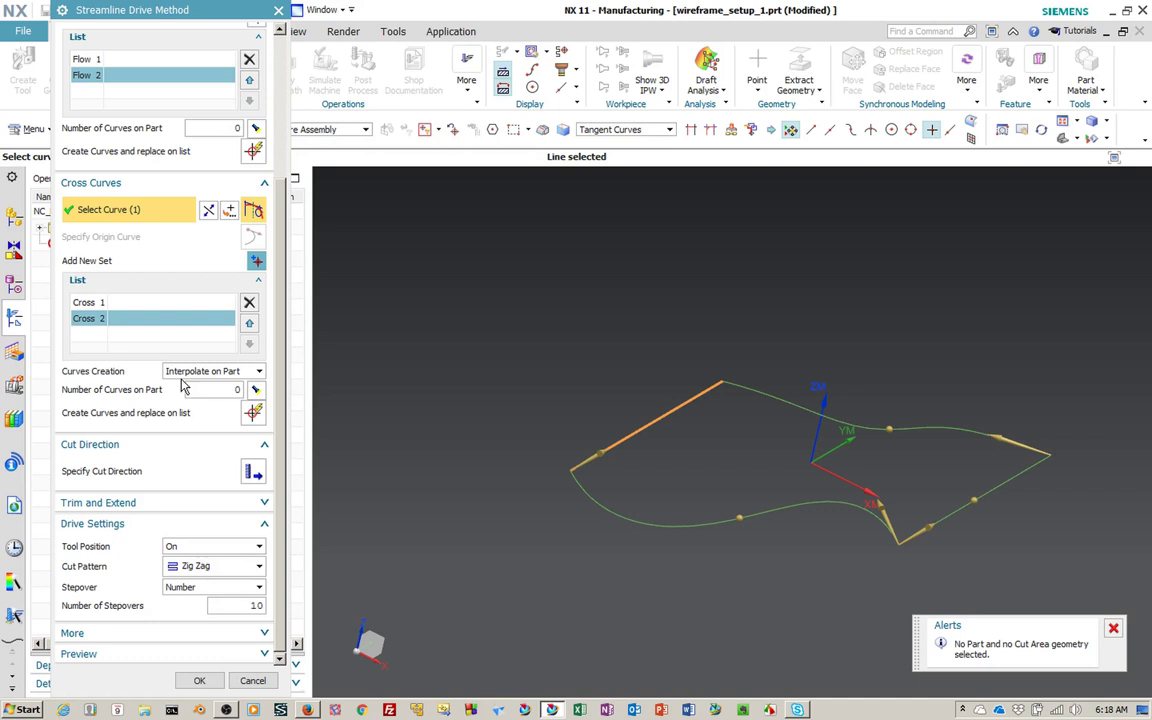
Step: Set the cut direction along the front spline, starting from its +XM end, and expand the Trim and Extend settings
{"action": "left_click", "coordinate": [251, 476]}
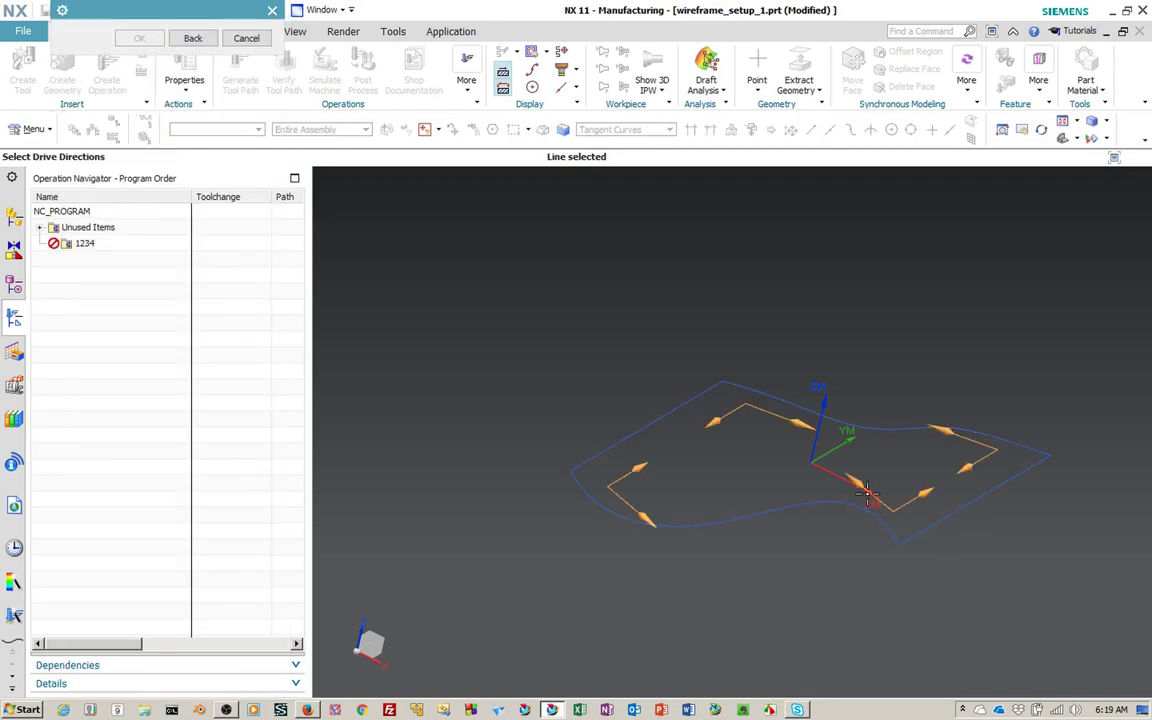
{"action": "left_click", "coordinate": [858, 481]}
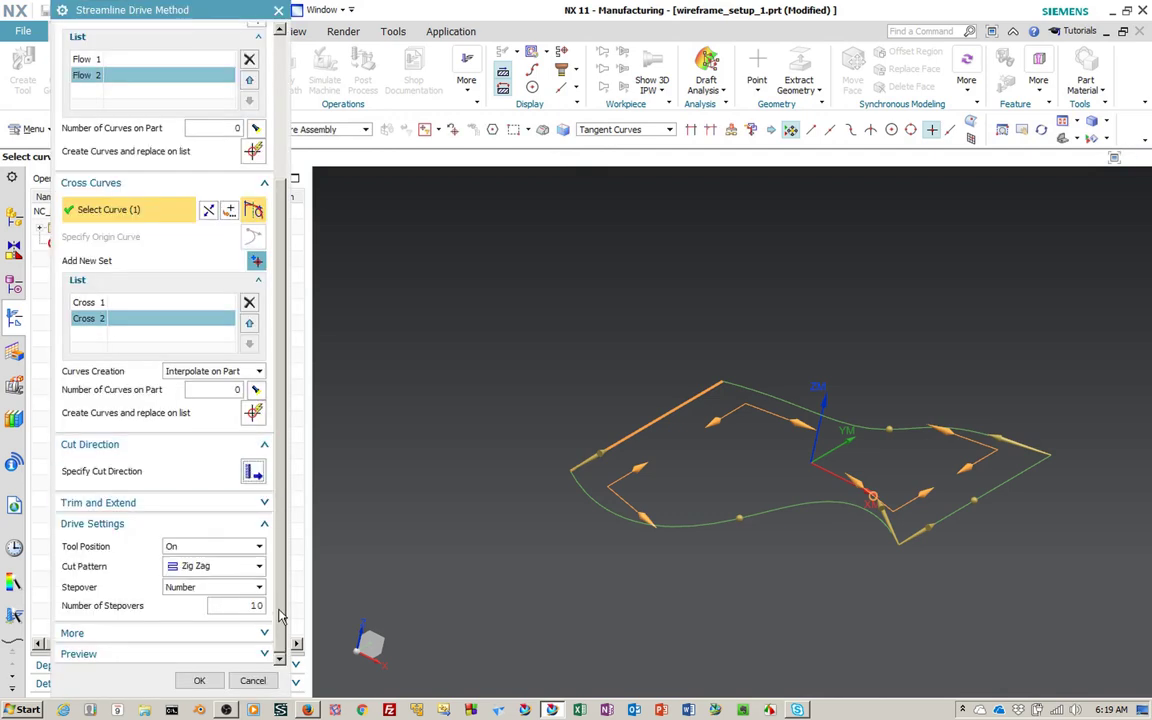
{"action": "left_click", "coordinate": [265, 504]}
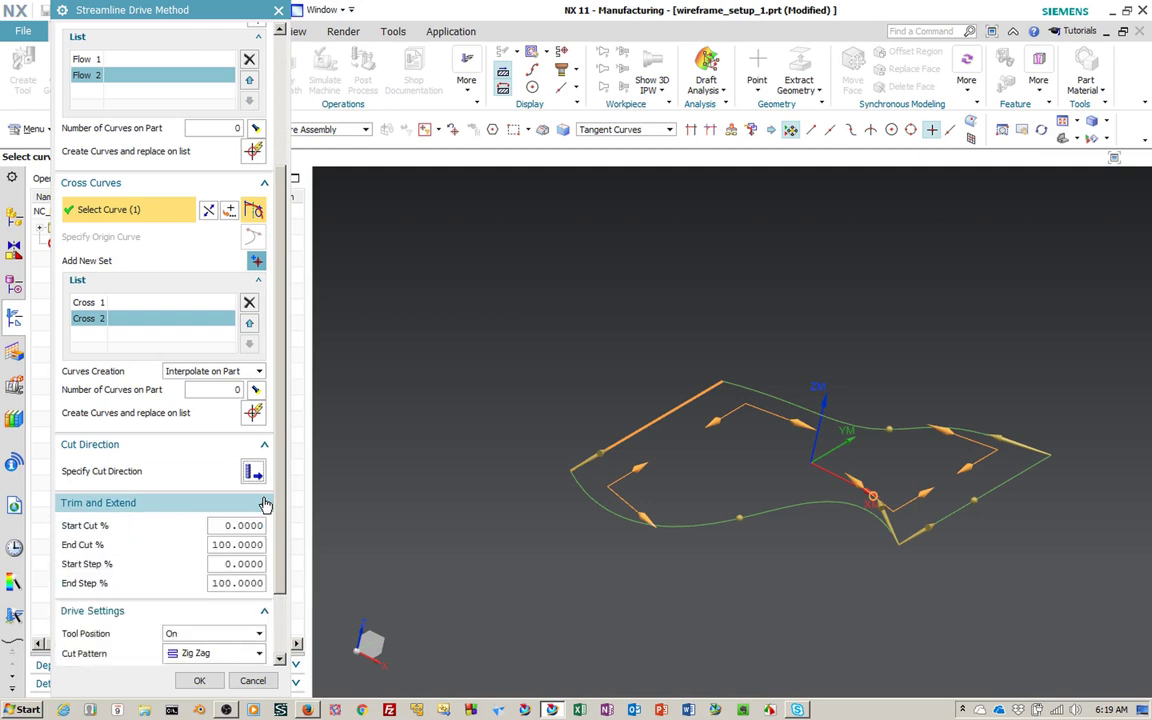
{"action": "scroll", "coordinate": [284, 588], "scroll_direction": "down", "scroll_amount": 3}
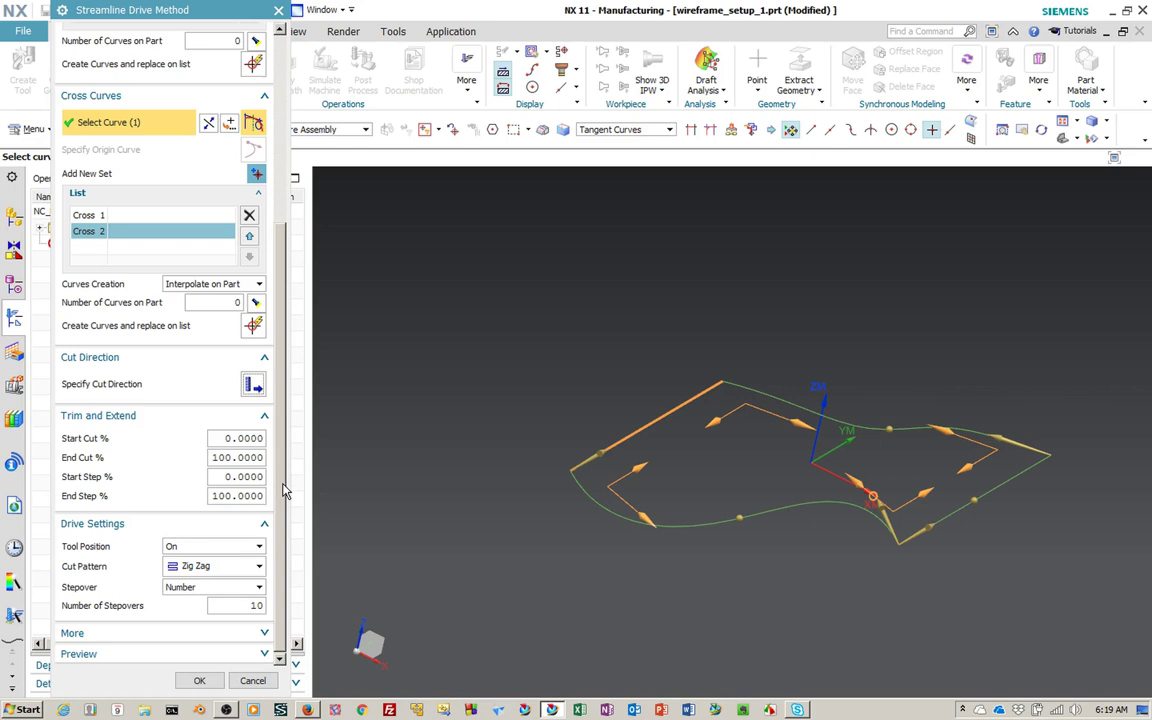
Step: Set the drive tool position to Tanto and keep Zig Zag as the cut pattern
{"action": "left_click", "coordinate": [259, 548]}
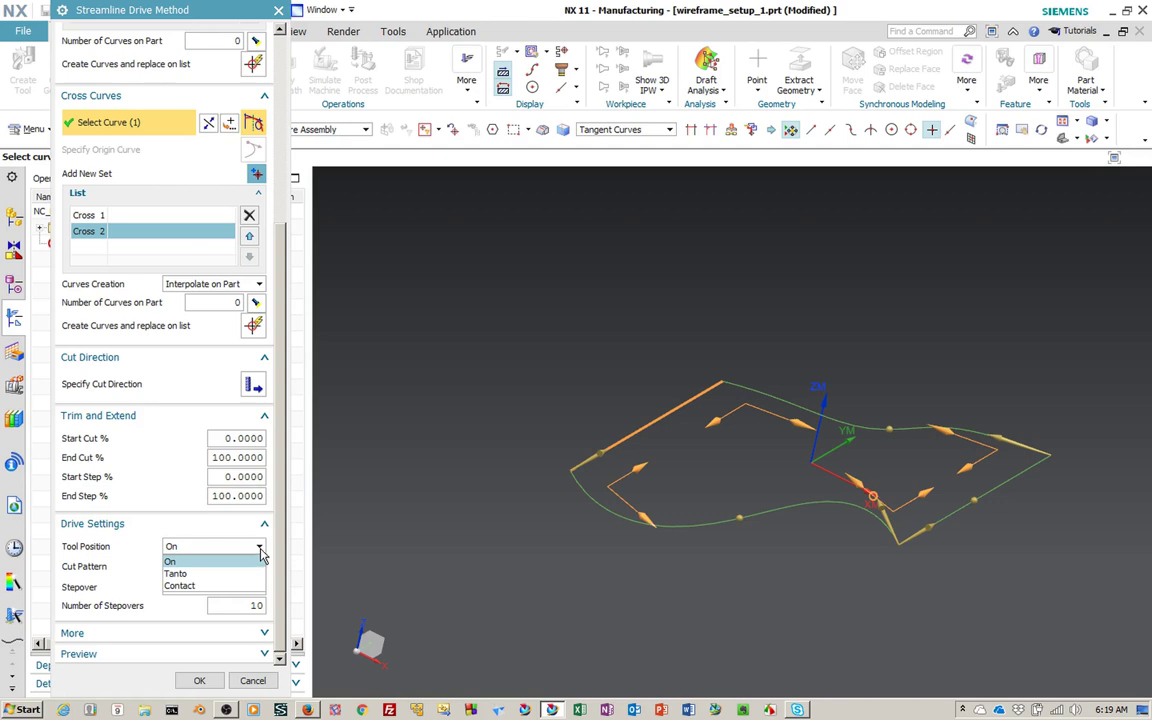
{"action": "left_click", "coordinate": [190, 573]}
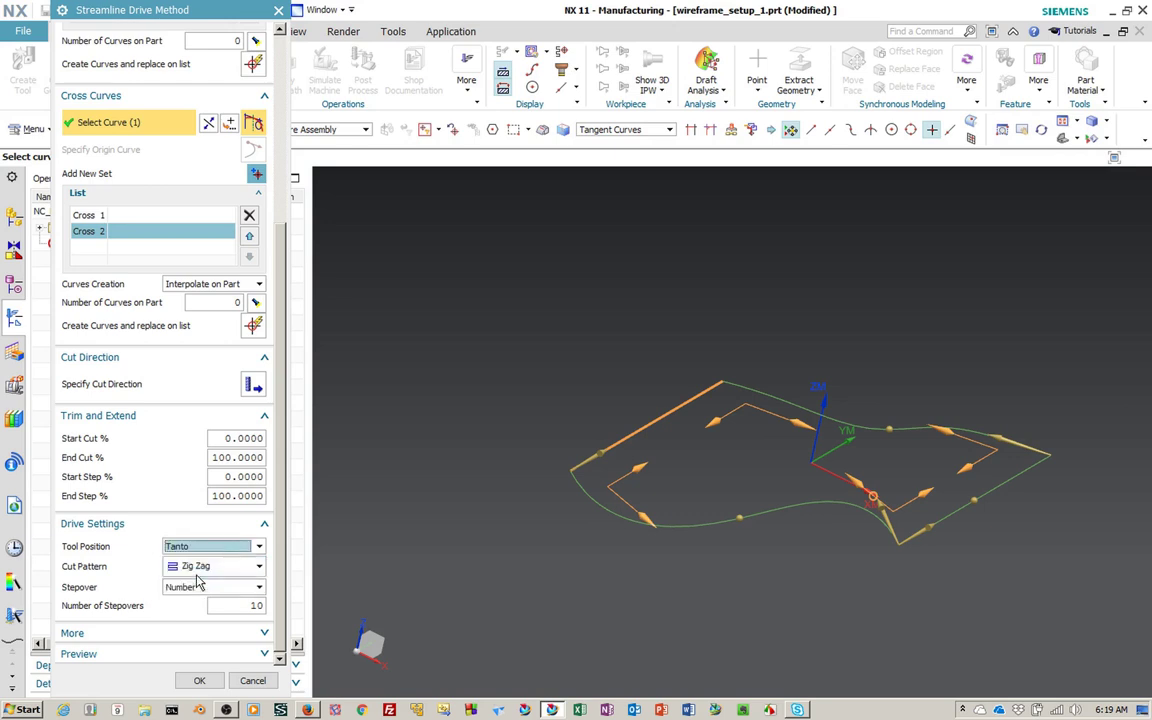
{"action": "left_click", "coordinate": [259, 568]}
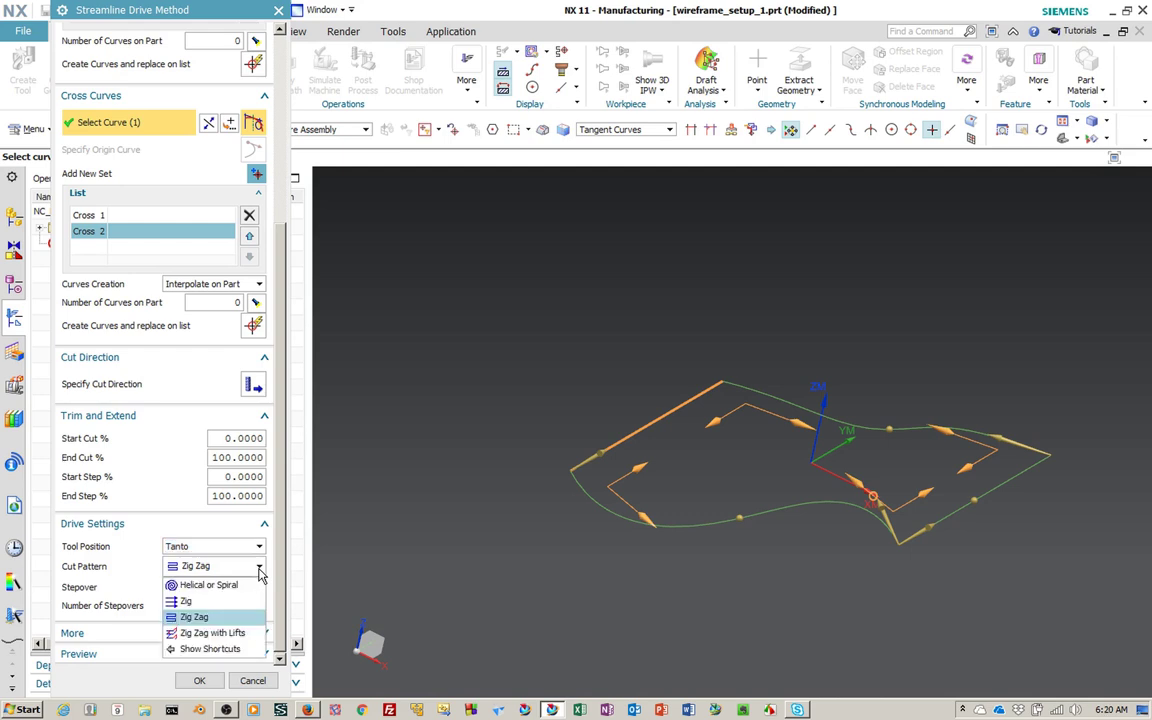
{"action": "left_click", "coordinate": [259, 570]}
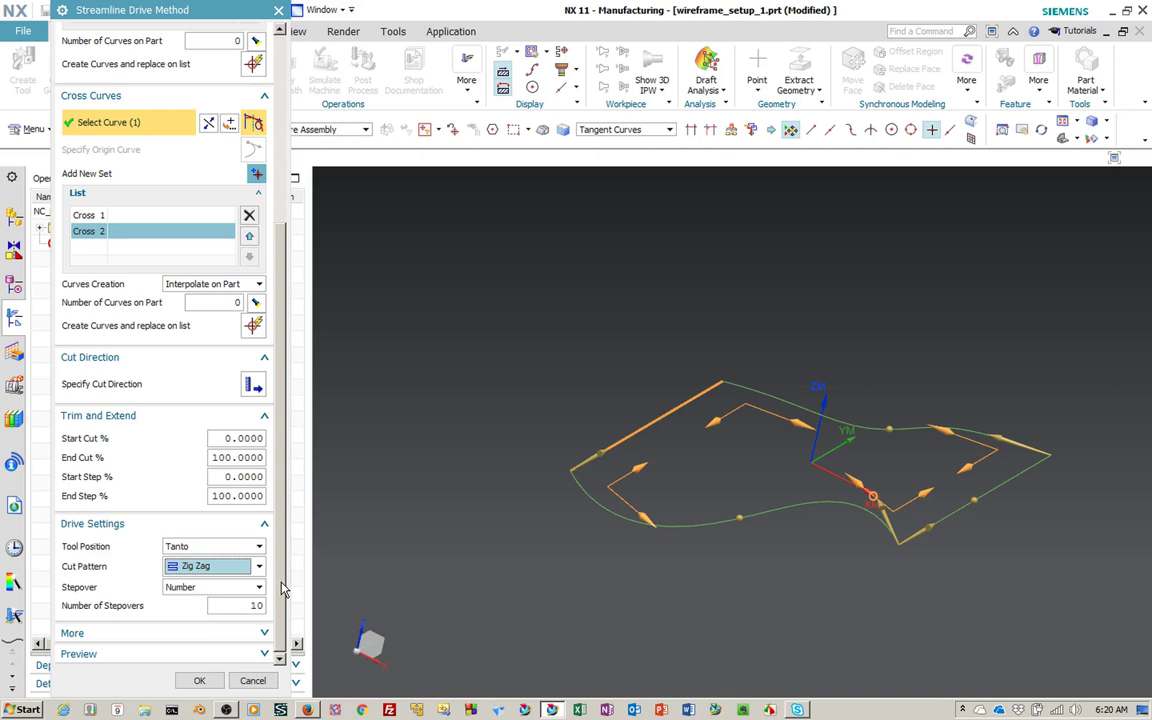
Step: Expand the additional drive settings, try Tolerances as the cut step, and return it to Number
{"action": "left_click", "coordinate": [265, 634]}
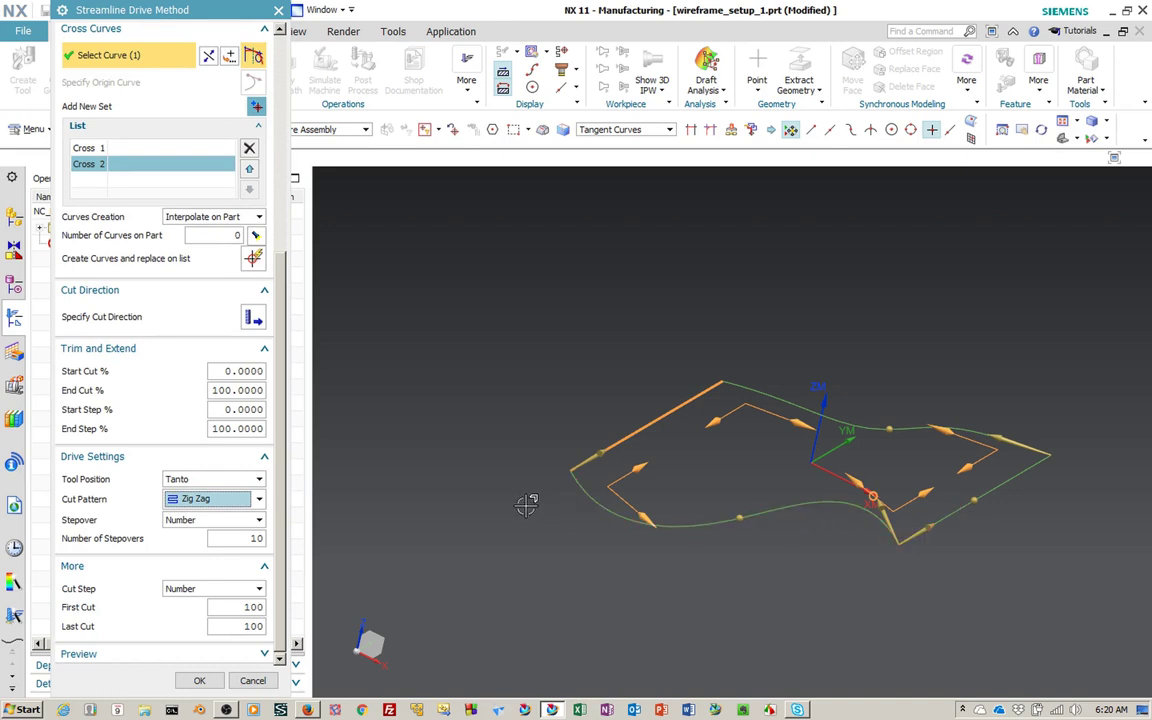
{"action": "left_click", "coordinate": [259, 589]}
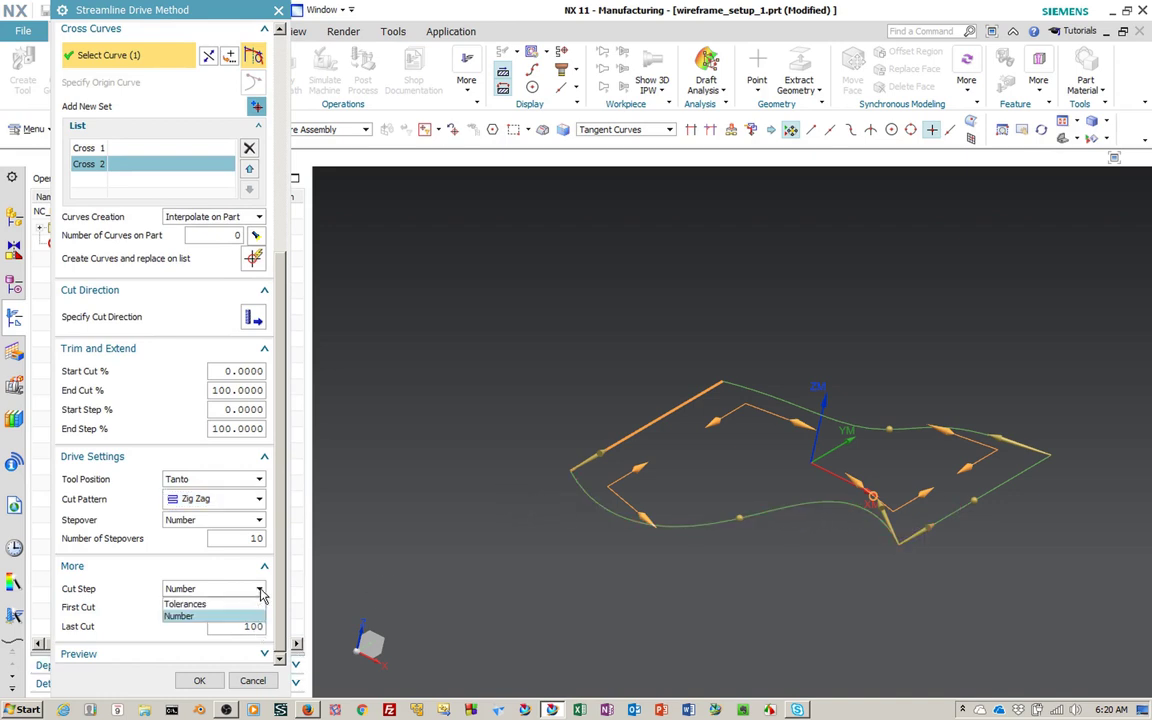
{"action": "left_click", "coordinate": [250, 604]}
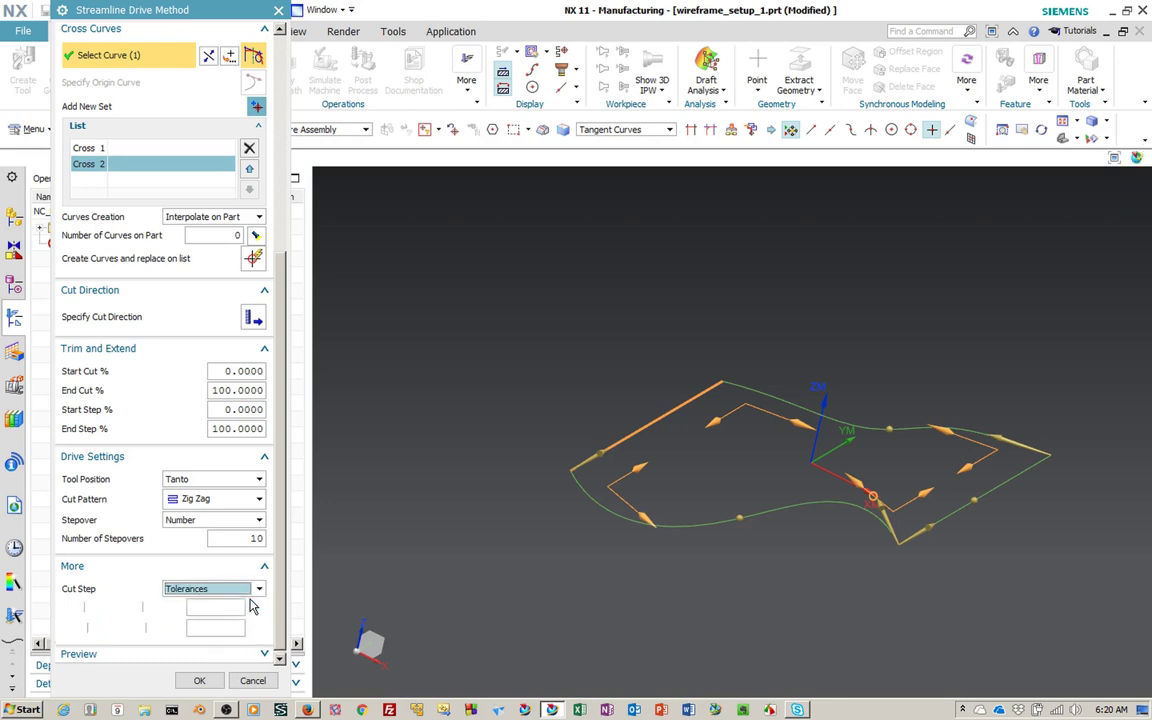
{"action": "left_click", "coordinate": [236, 592]}
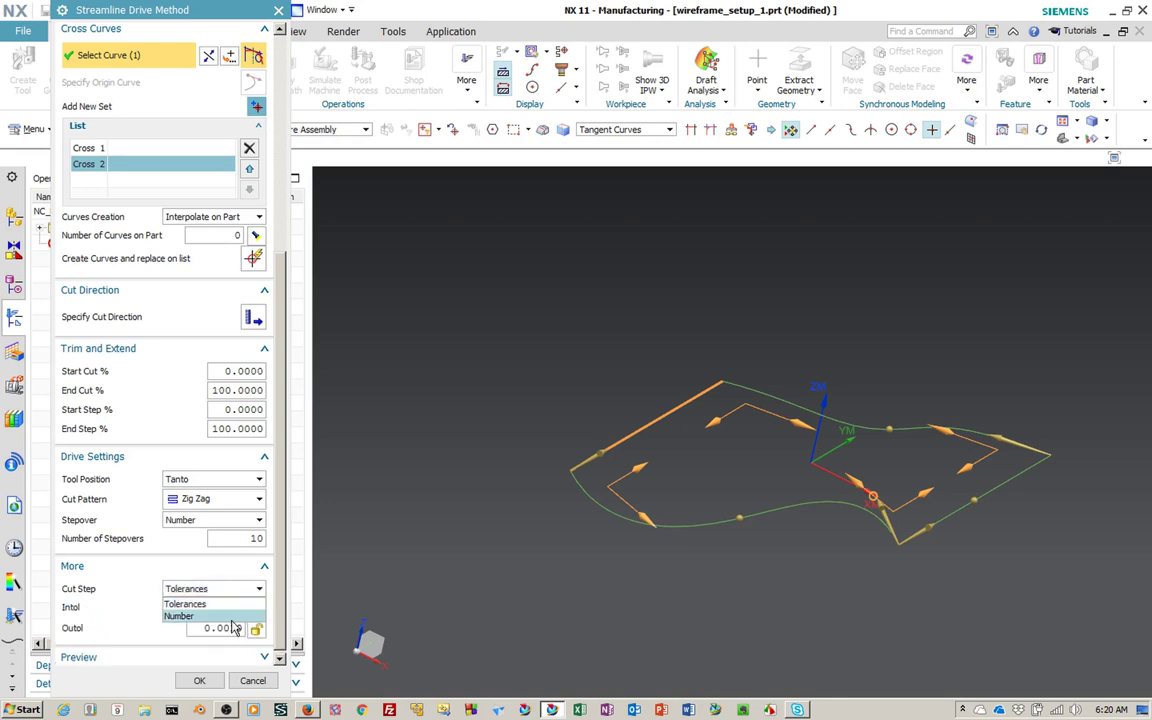
{"action": "left_click", "coordinate": [230, 616]}
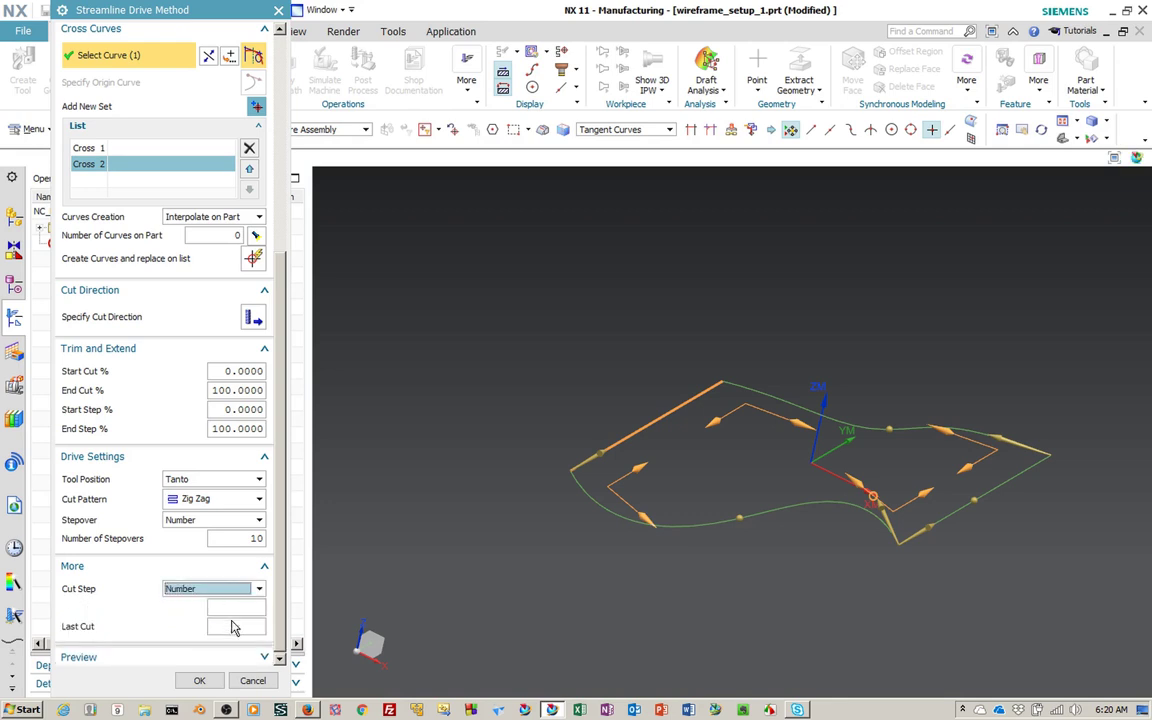
Step: Keep Number as the stepover, turn on the drive path preview, and accept the Streamline drive method settings
{"action": "left_click", "coordinate": [246, 530]}
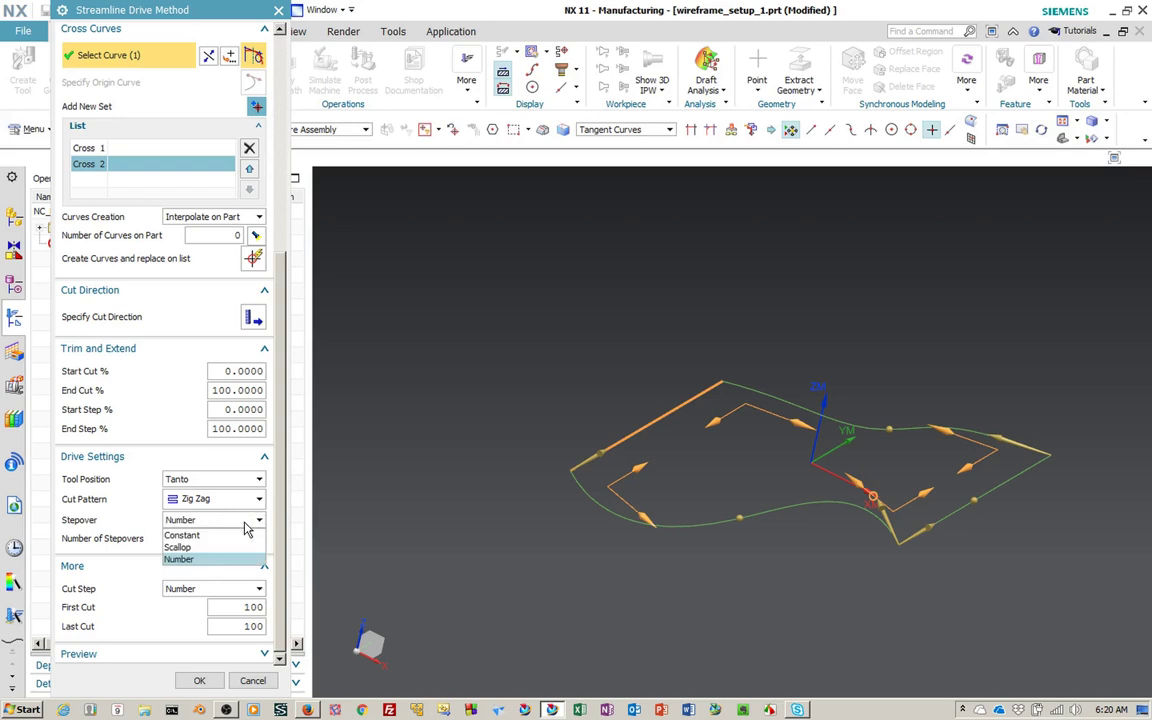
{"action": "left_click", "coordinate": [245, 523]}
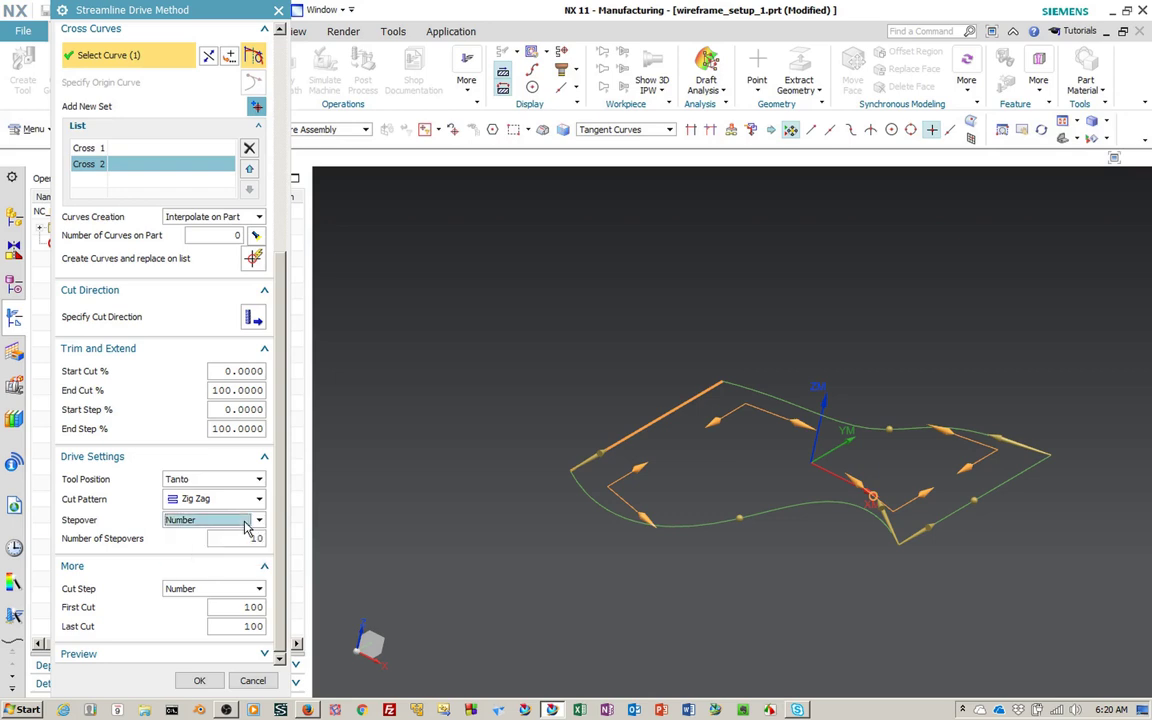
{"action": "left_click", "coordinate": [265, 654]}
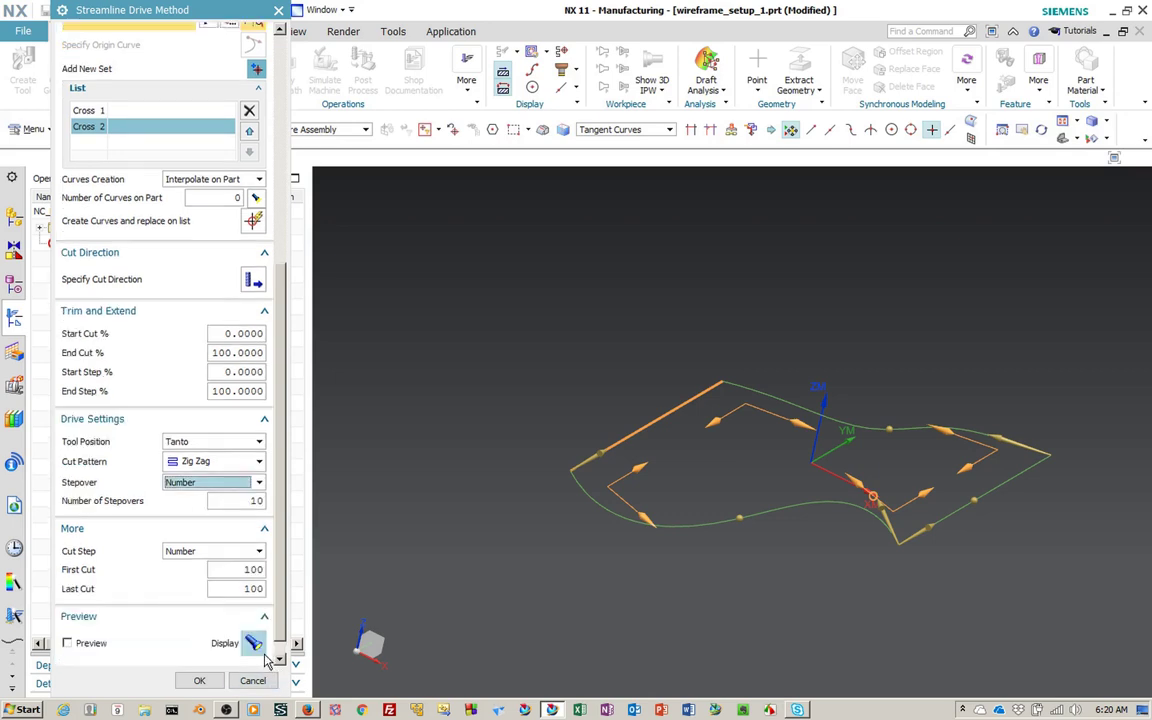
{"action": "left_click", "coordinate": [68, 645]}
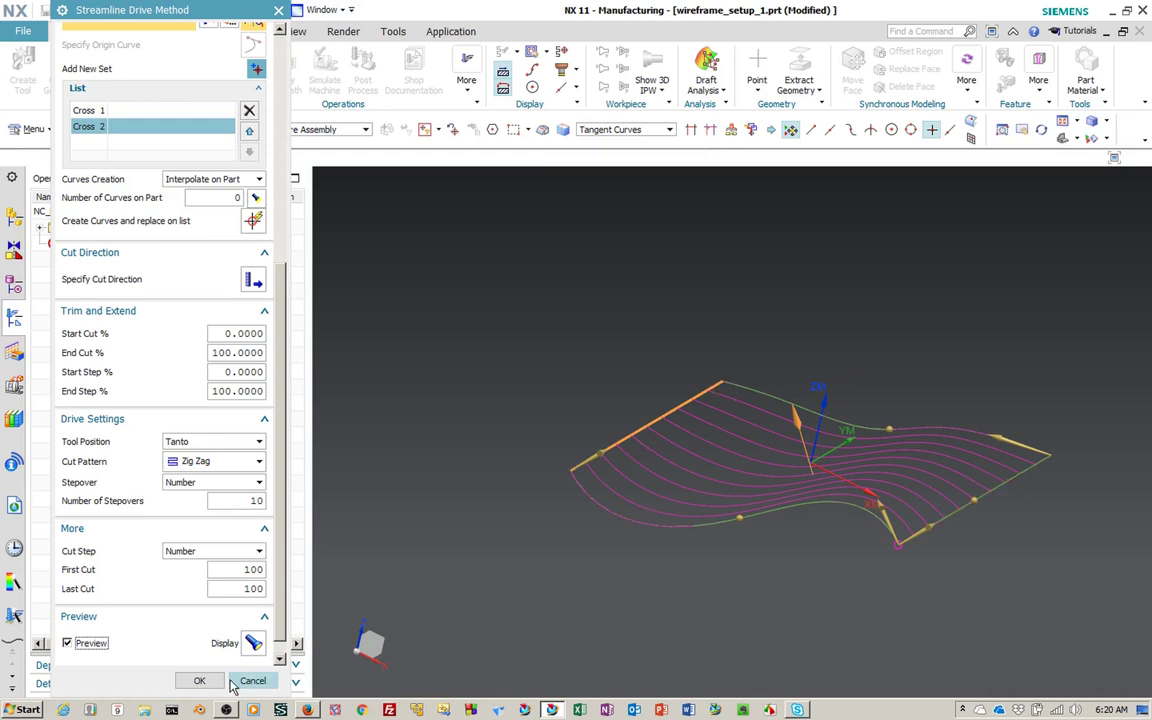
{"action": "left_click", "coordinate": [200, 682]}
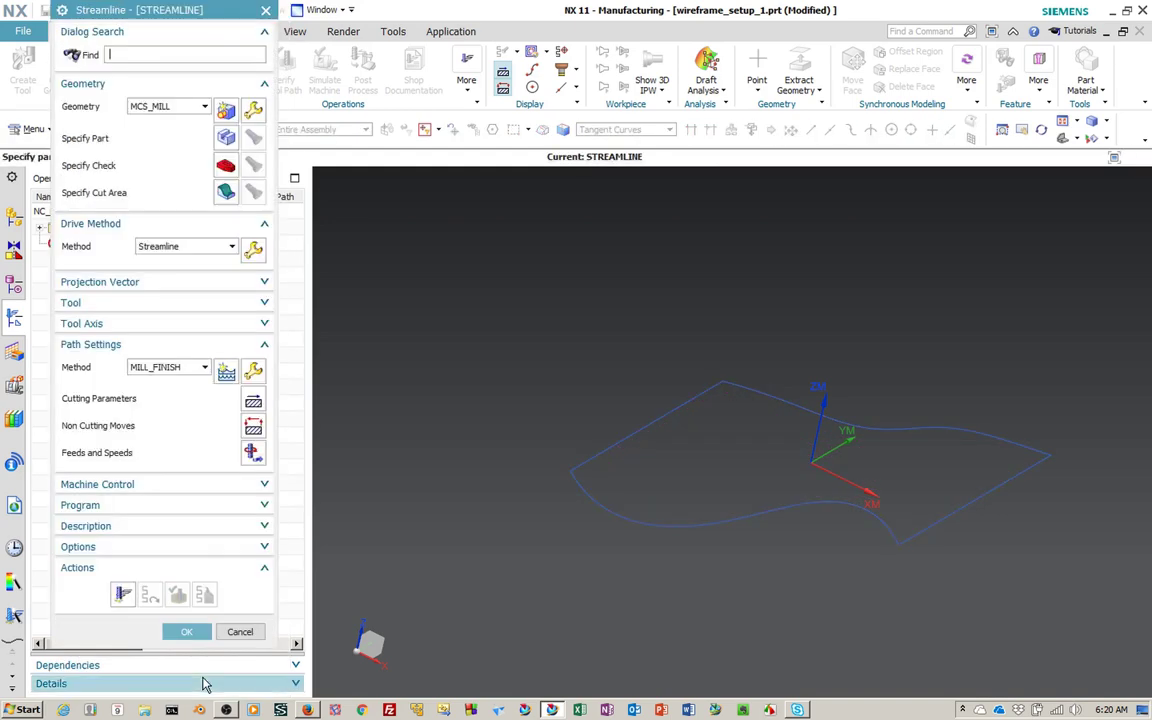
Step: Generate the Streamline tool path and verify it by replaying part of the tool motion
{"action": "left_click", "coordinate": [124, 596]}
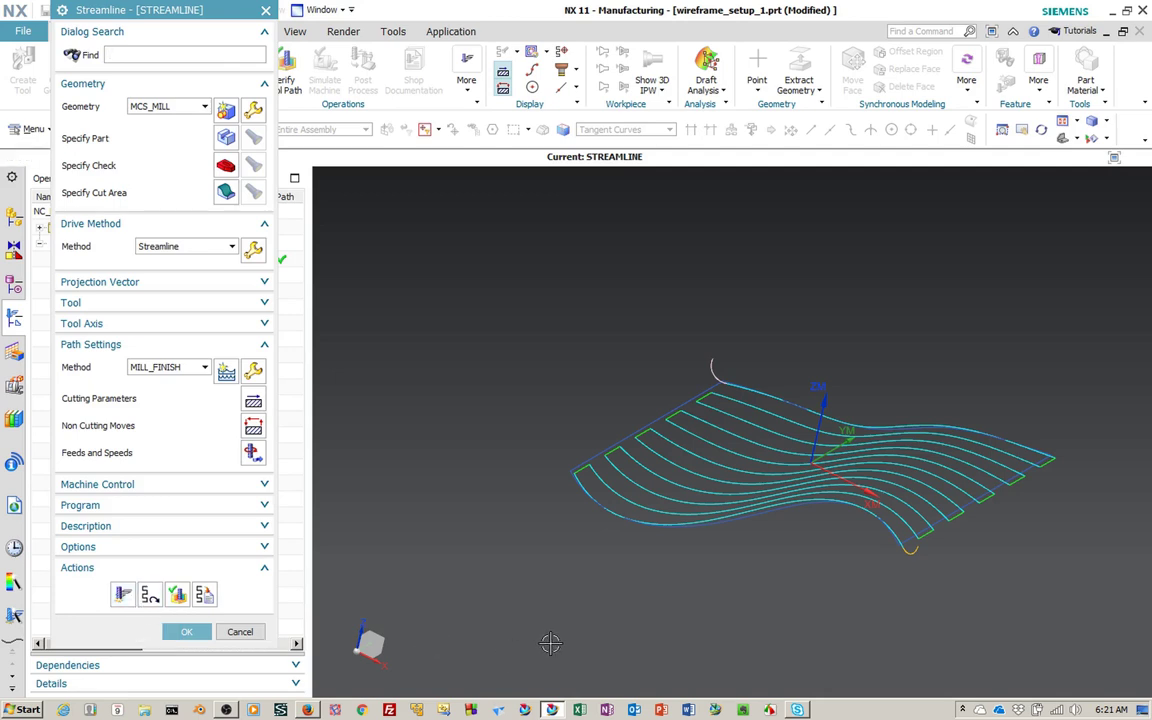
{"action": "middle_click_drag", "start_coordinate": [660, 649], "coordinate": [686, 636]}
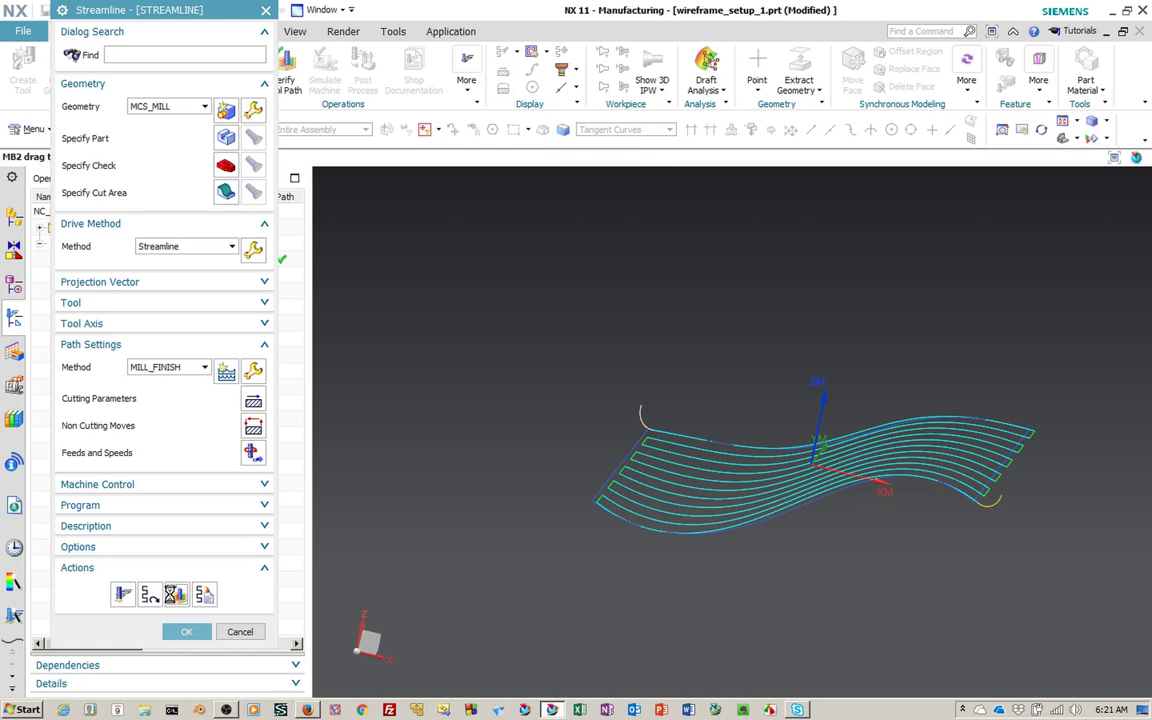
{"action": "left_click", "coordinate": [172, 597]}
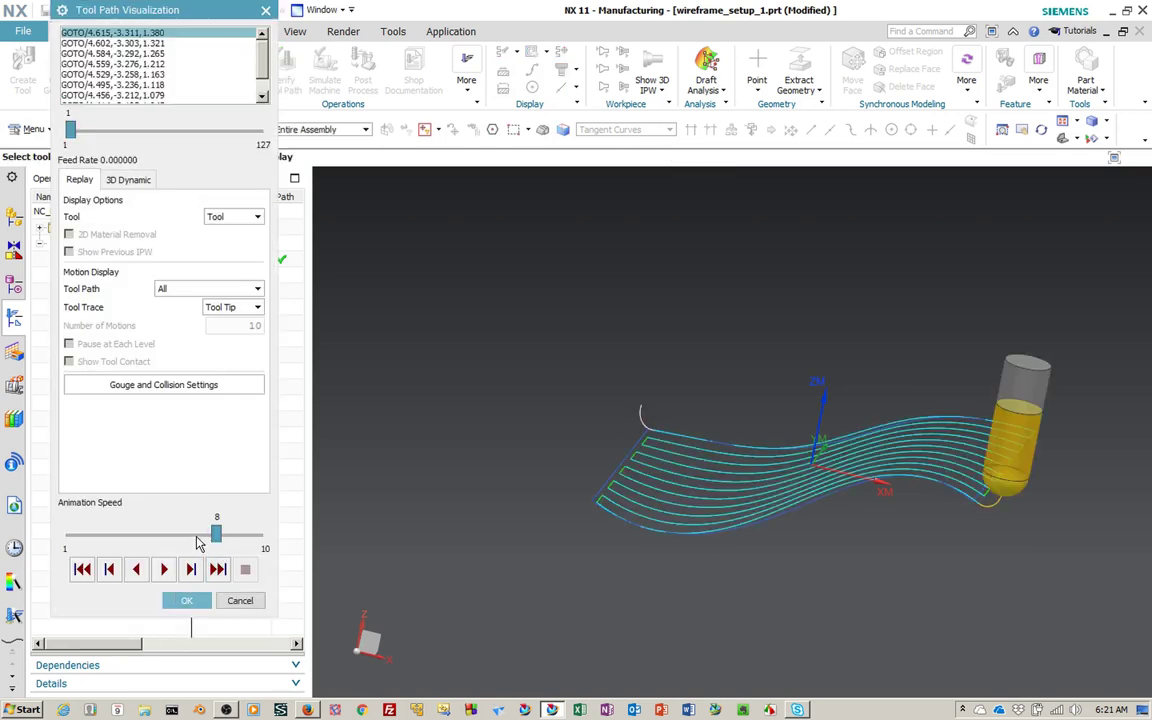
{"action": "left_click", "coordinate": [165, 572]}
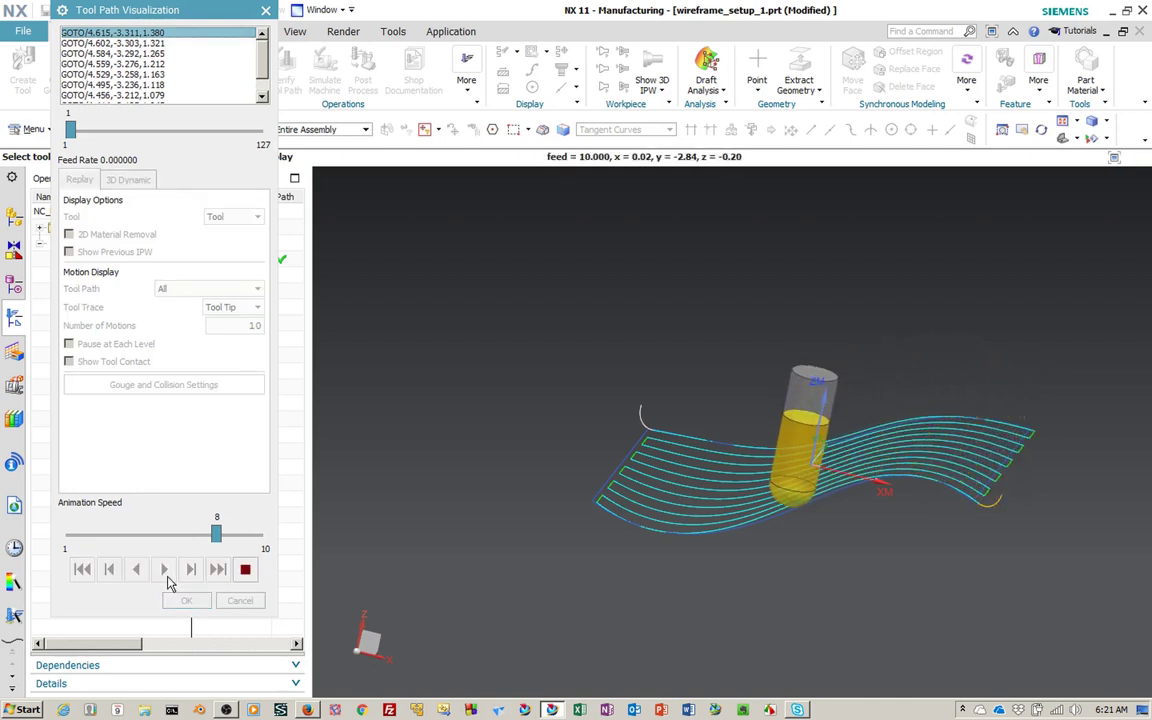
{"action": "left_click", "coordinate": [239, 569]}
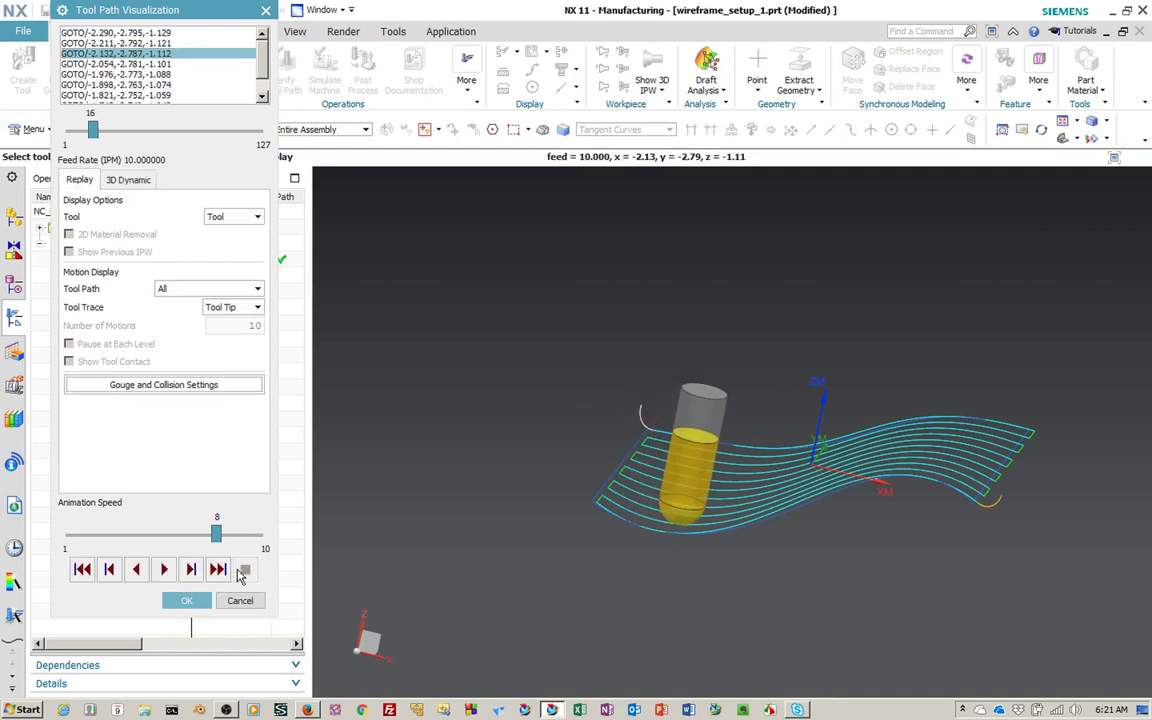
{"action": "left_click", "coordinate": [199, 604]}
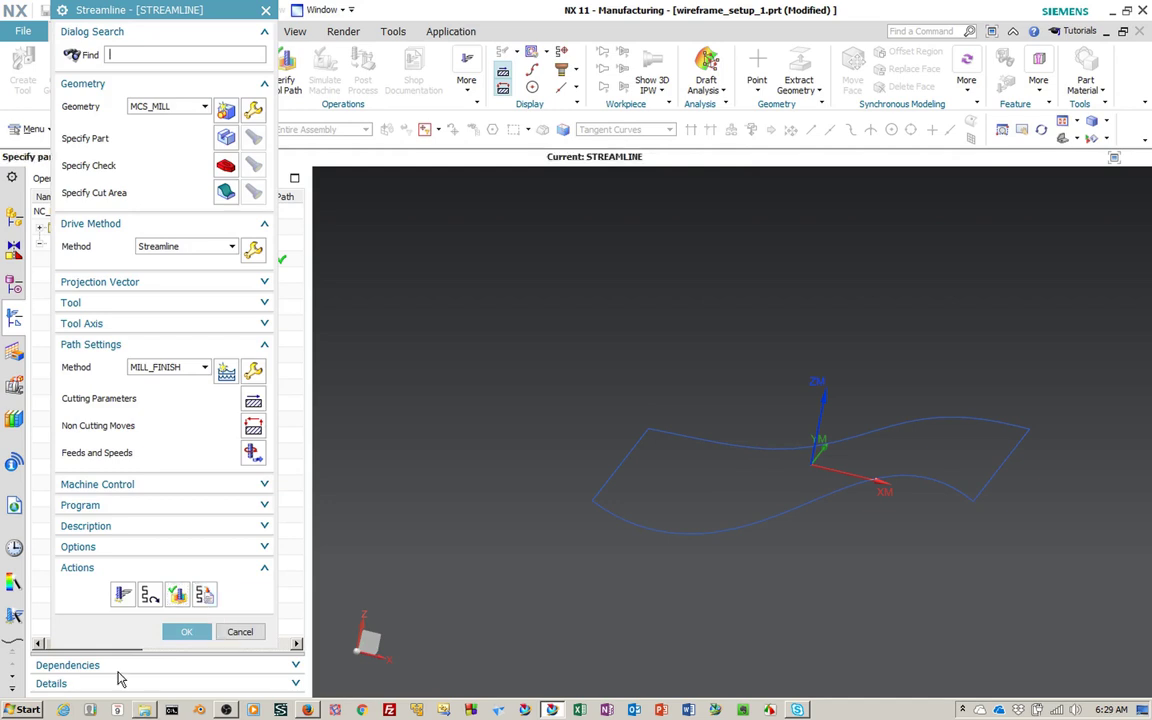
Step: Try setting the number of flow curves on the part to 15, return it to 0, and cancel the drive method edit
{"action": "left_click", "coordinate": [254, 250]}
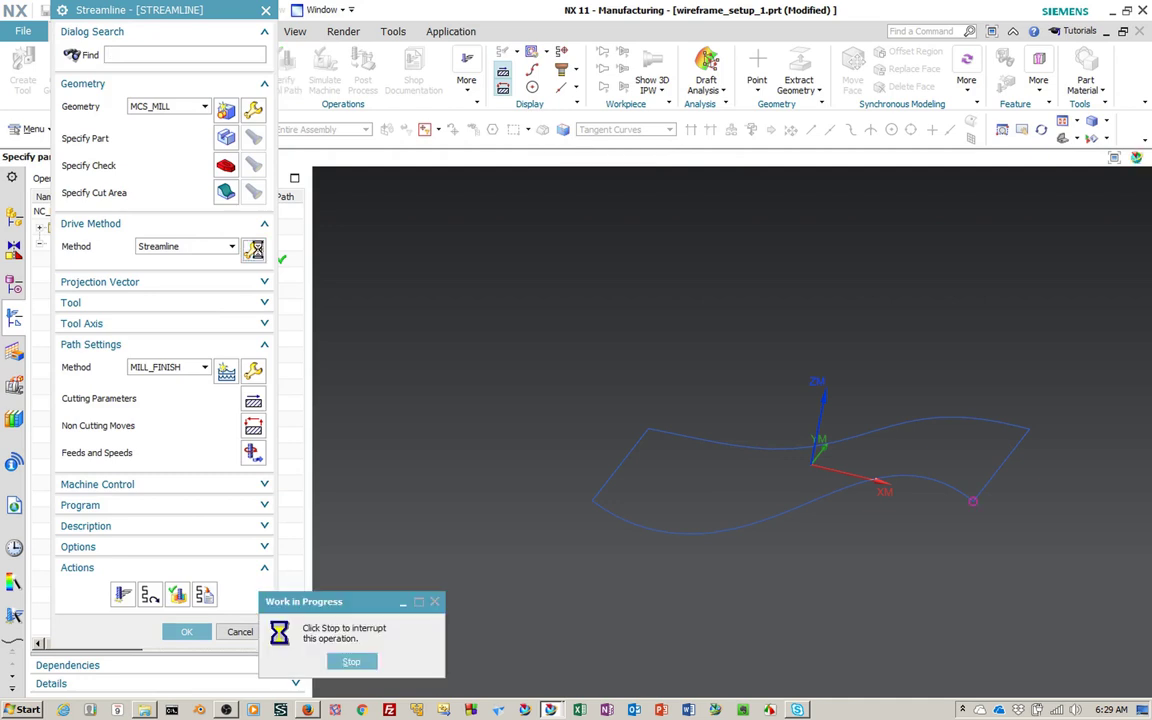
{"action": "middle_click", "coordinate": [258, 257]}
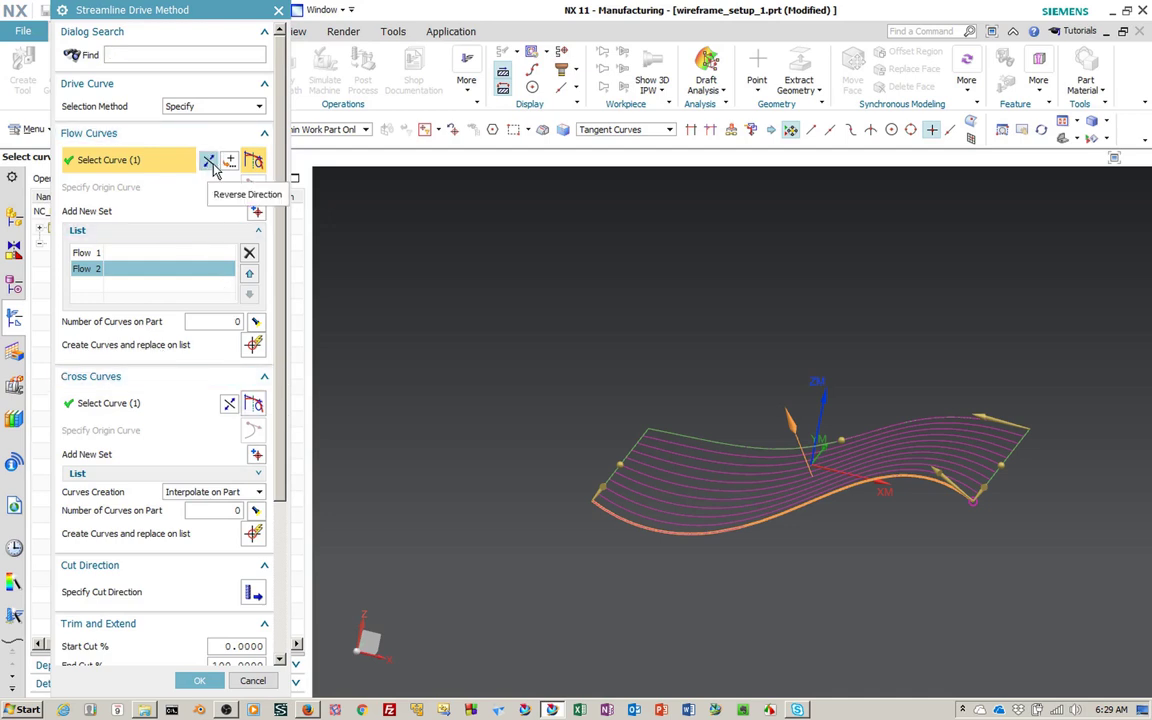
{"action": "left_click", "coordinate": [236, 321]}
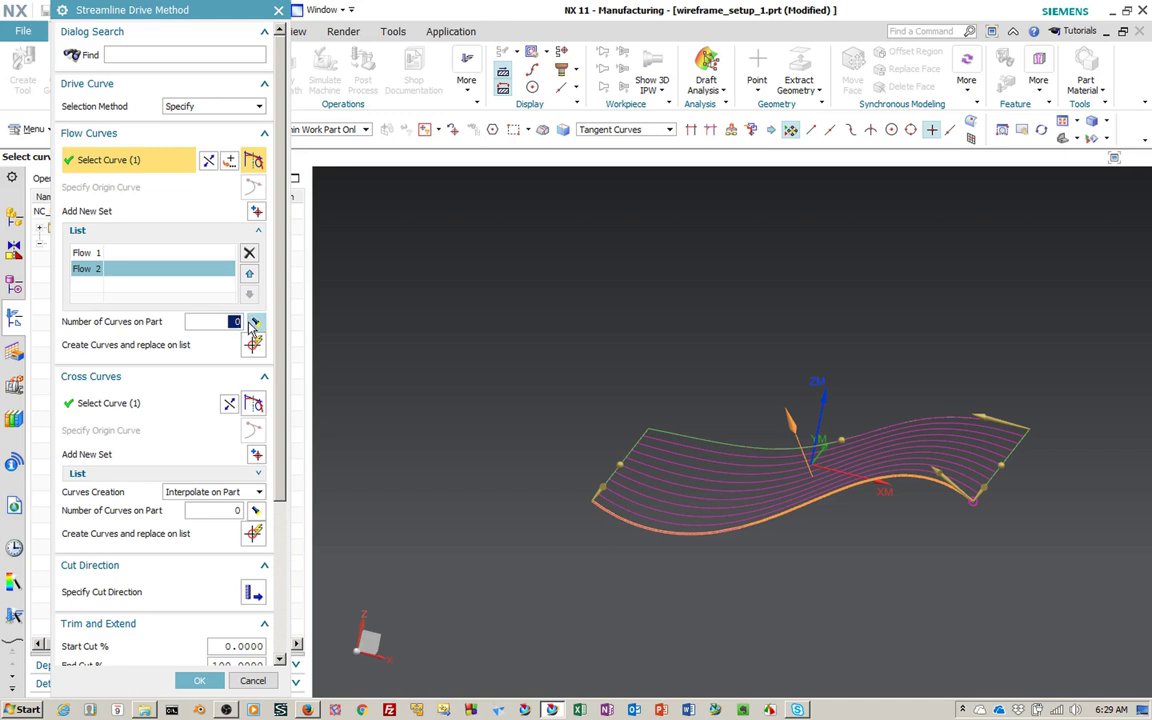
{"action": "type", "text": "15"}
{"action": "key", "text": "Return"}
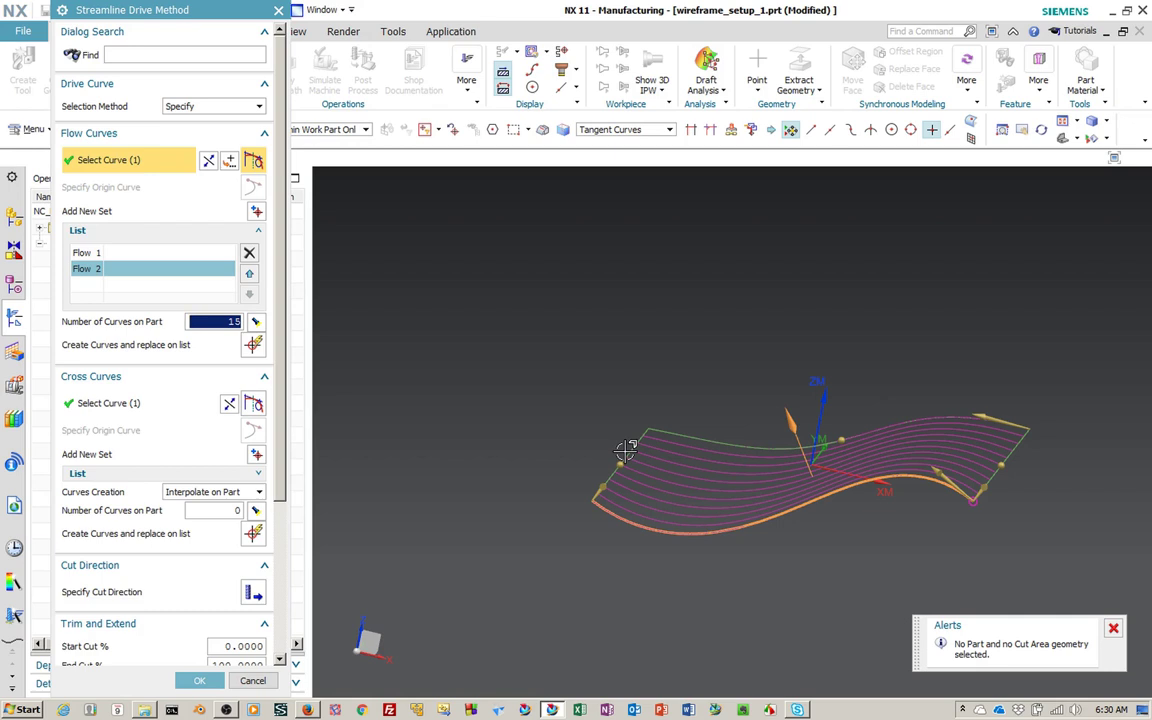
{"action": "left_click", "coordinate": [1113, 629]}
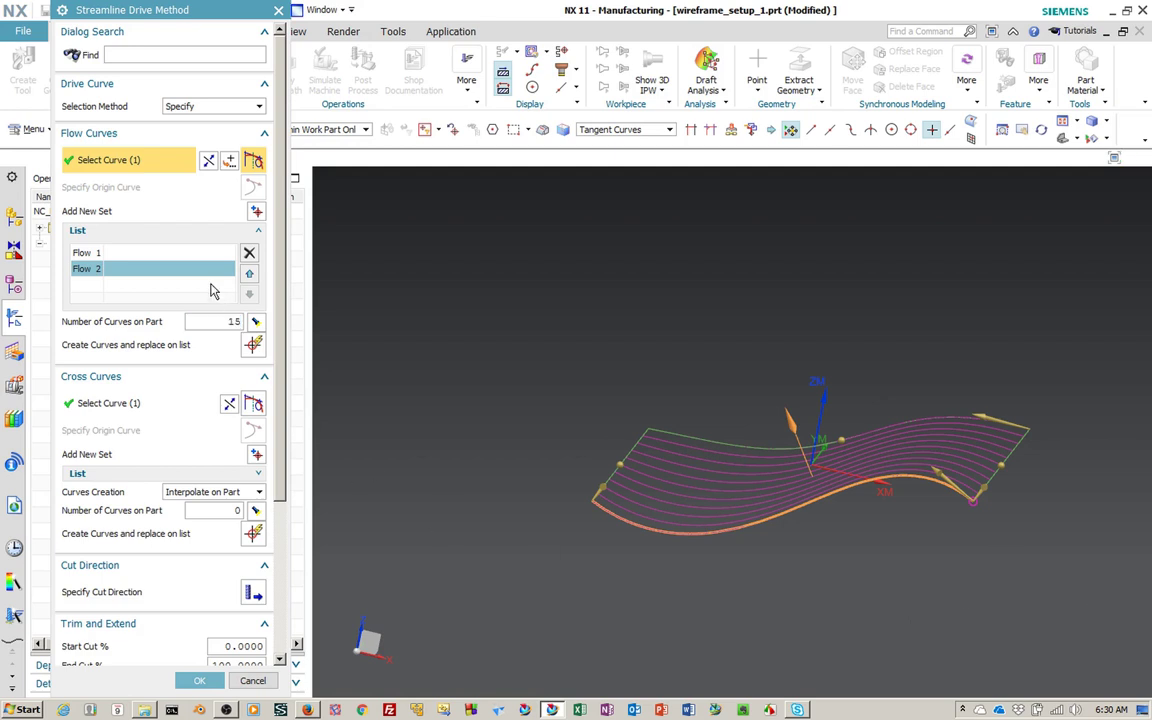
{"action": "double_click", "coordinate": [226, 323]}
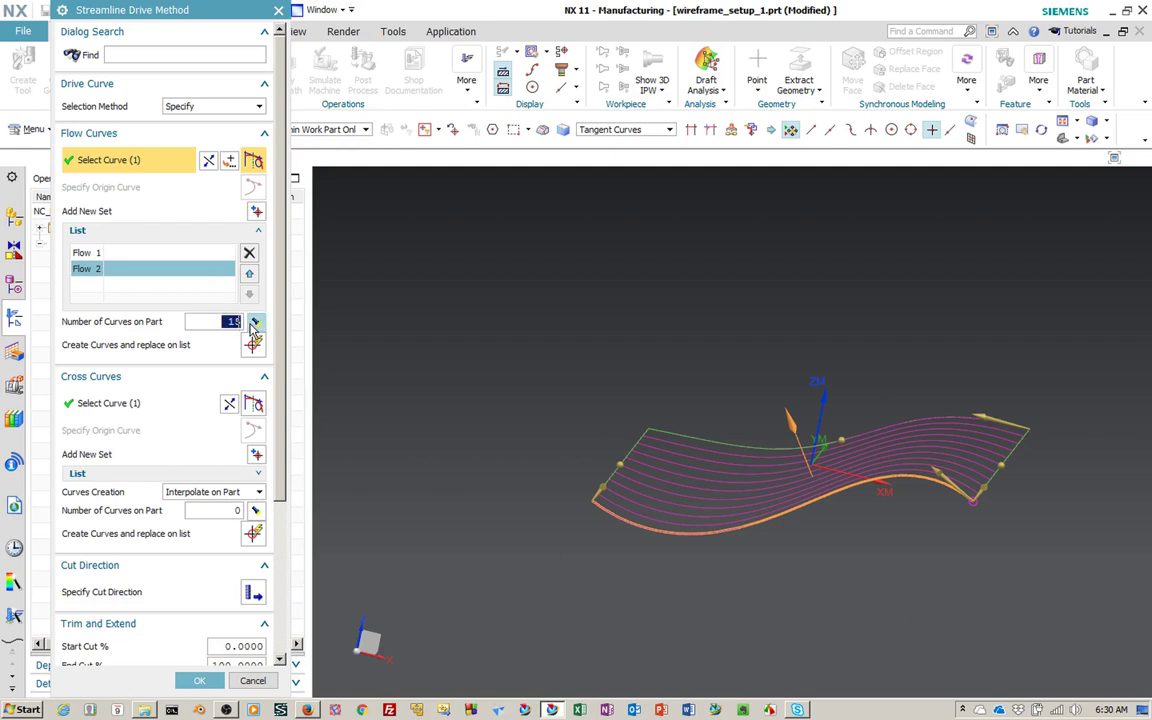
{"action": "type", "text": "0"}
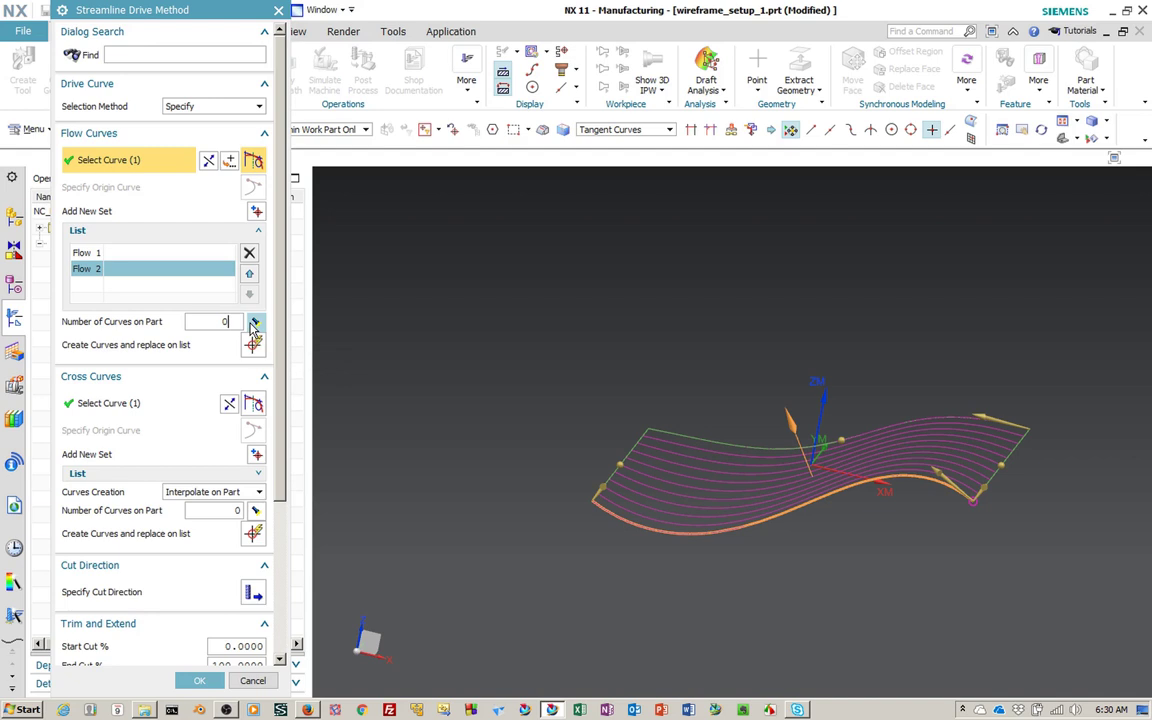
{"action": "left_click", "coordinate": [250, 682]}
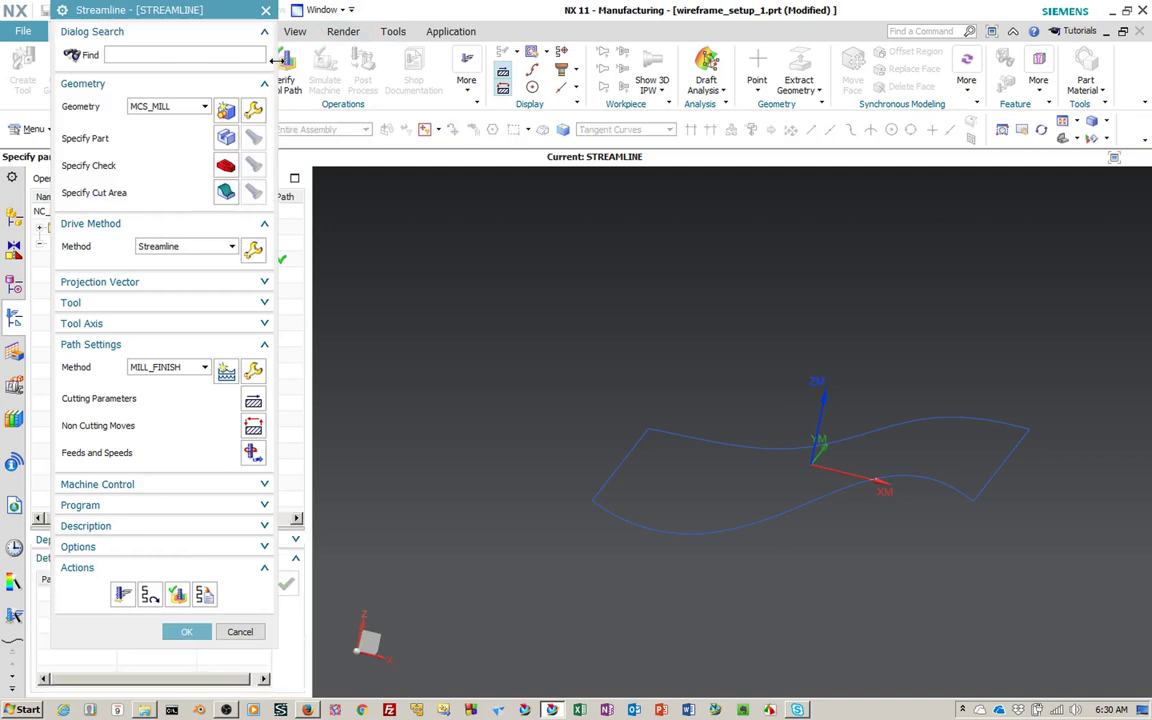
Step: Accept the Streamline operation and save wireframe_setup_1.prt
{"action": "left_click", "coordinate": [205, 631]}
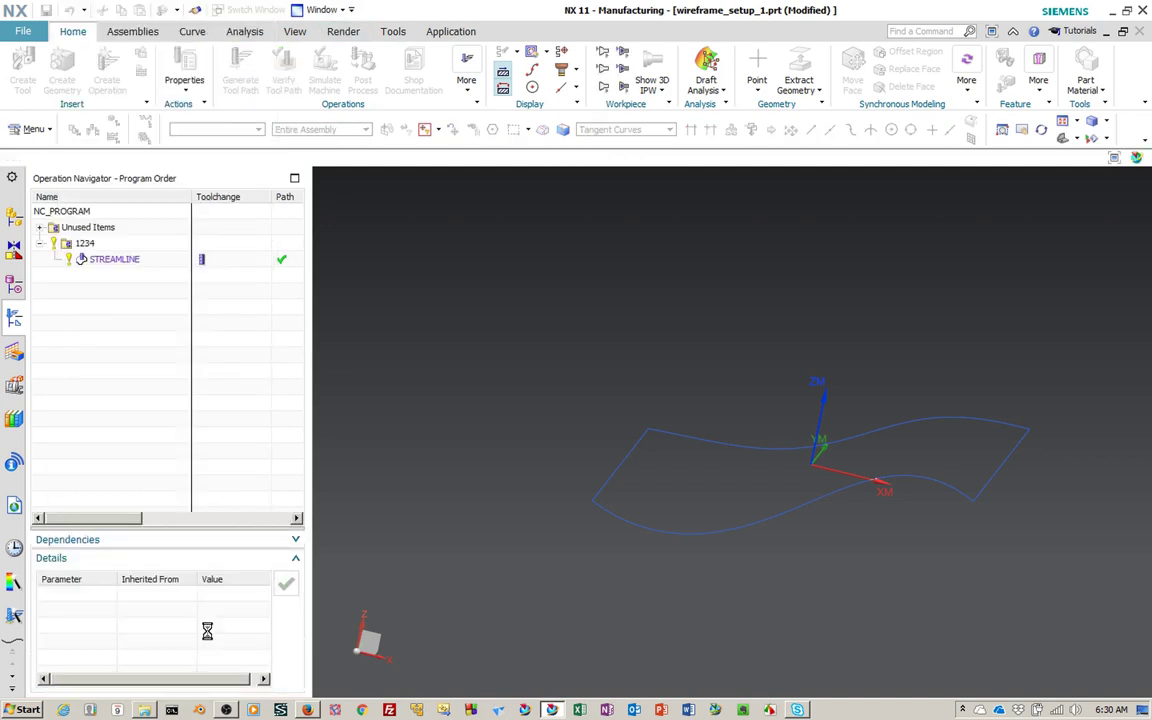
{"action": "left_click", "coordinate": [46, 10]}
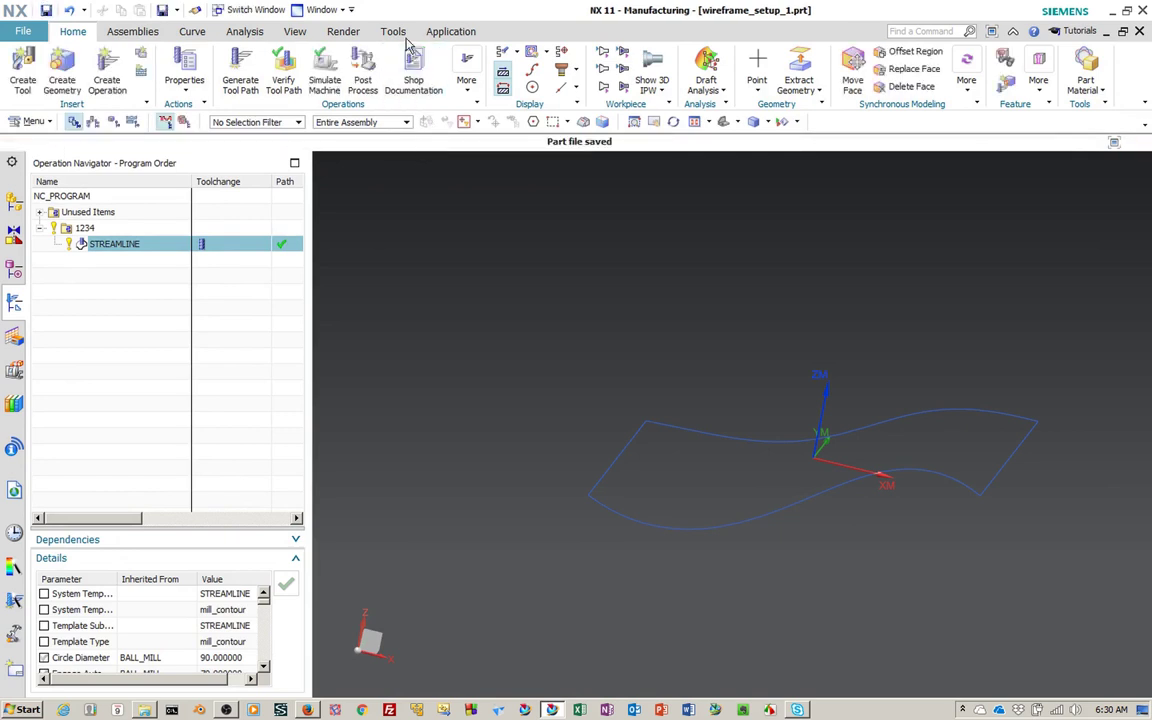
Step: Switch to the open part block3_setup_1.prt
{"action": "left_click", "coordinate": [322, 11]}
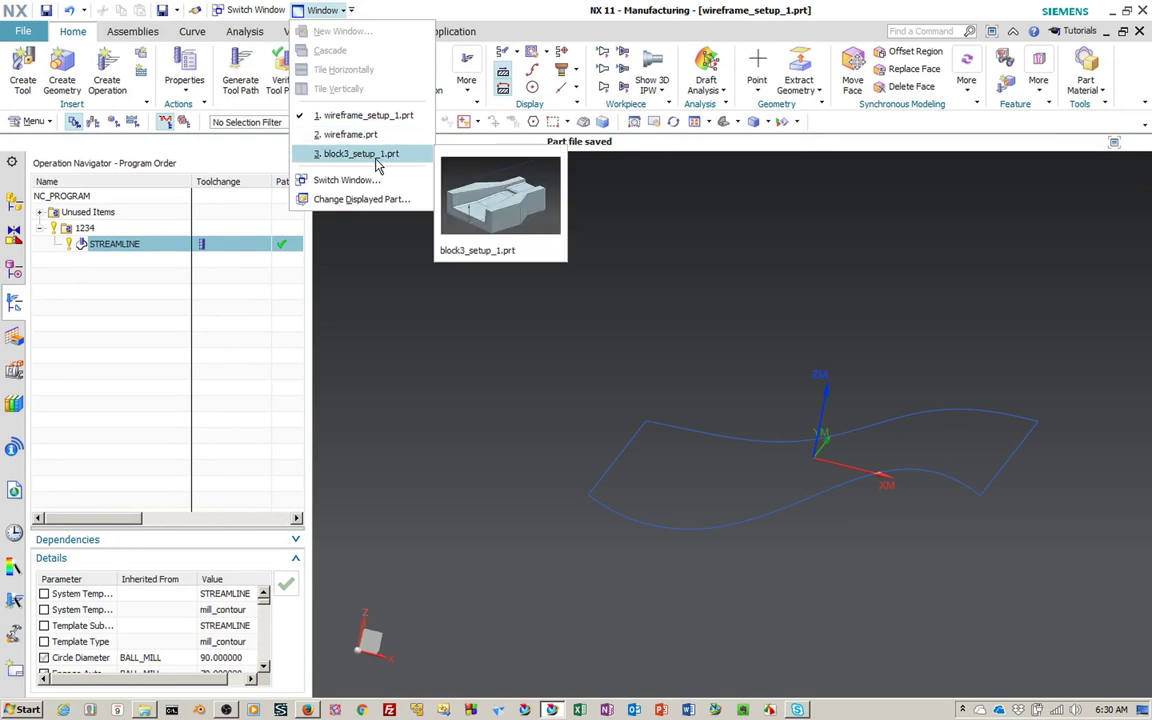
{"action": "left_click", "coordinate": [376, 156]}
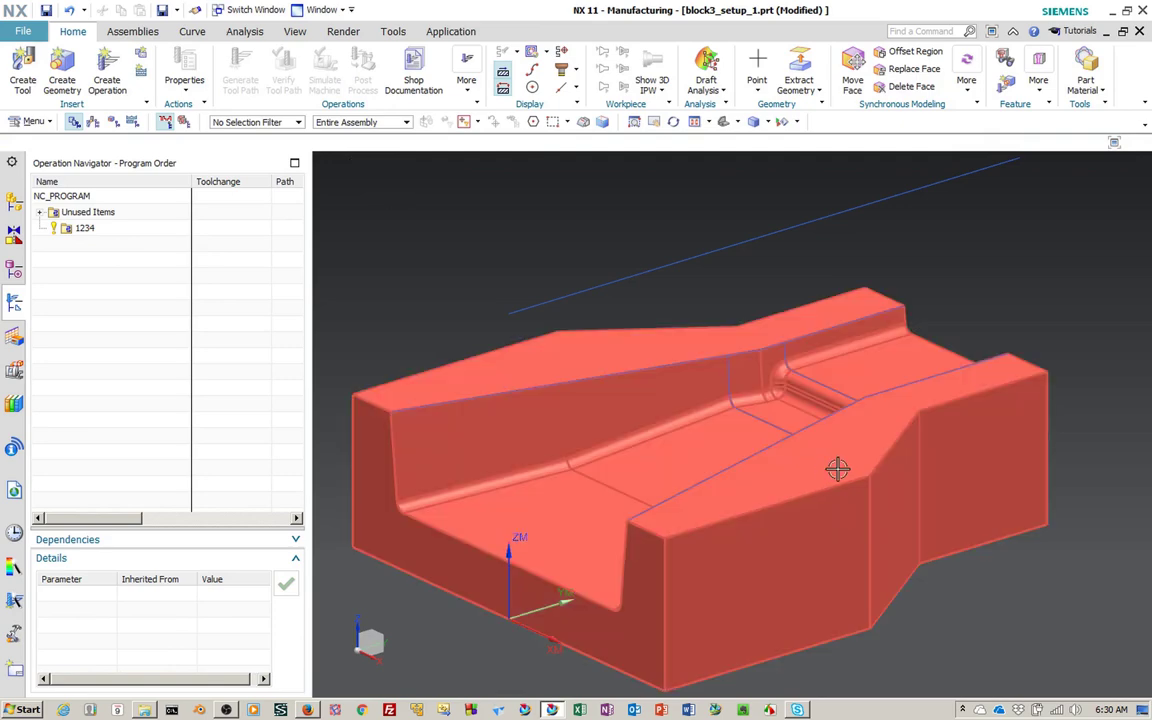
{"action": "middle_click_drag", "start_coordinate": [851, 470], "coordinate": [908, 499]}
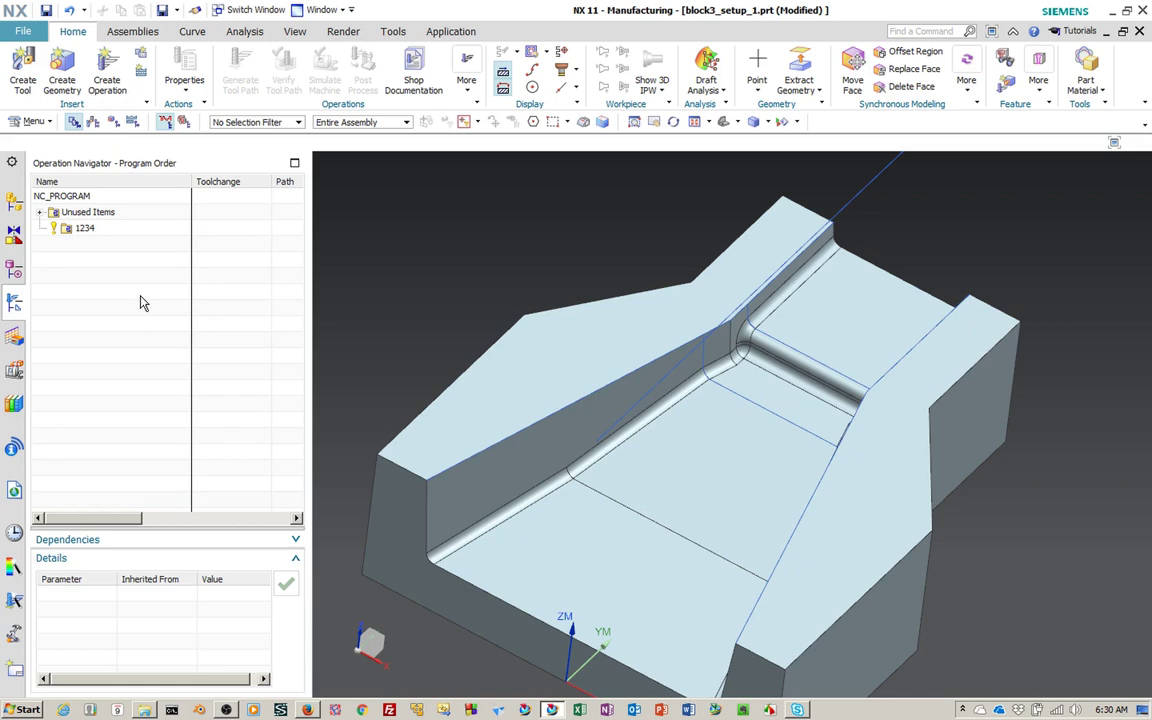
Step: Create a mill_contour STREAMLINE operation in program 1234 with the BALL_MILL tool, MCS_MILL geometry and MILL_FINISH method
{"action": "left_click", "coordinate": [118, 95]}
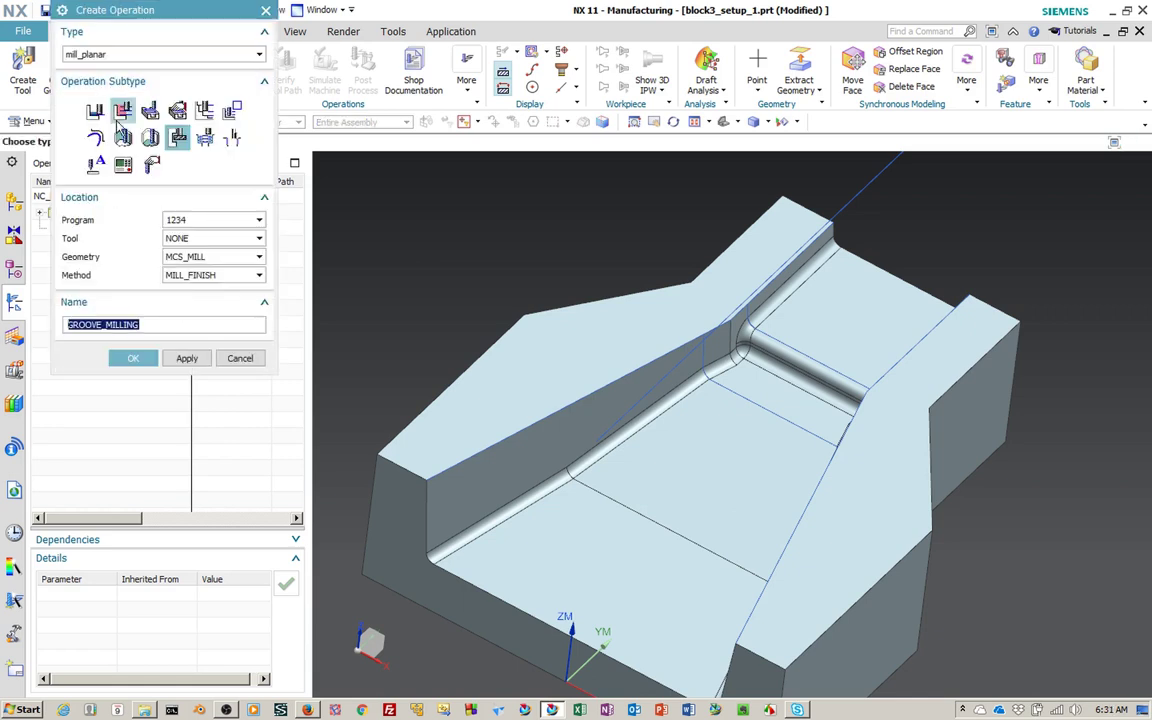
{"action": "left_click", "coordinate": [122, 54]}
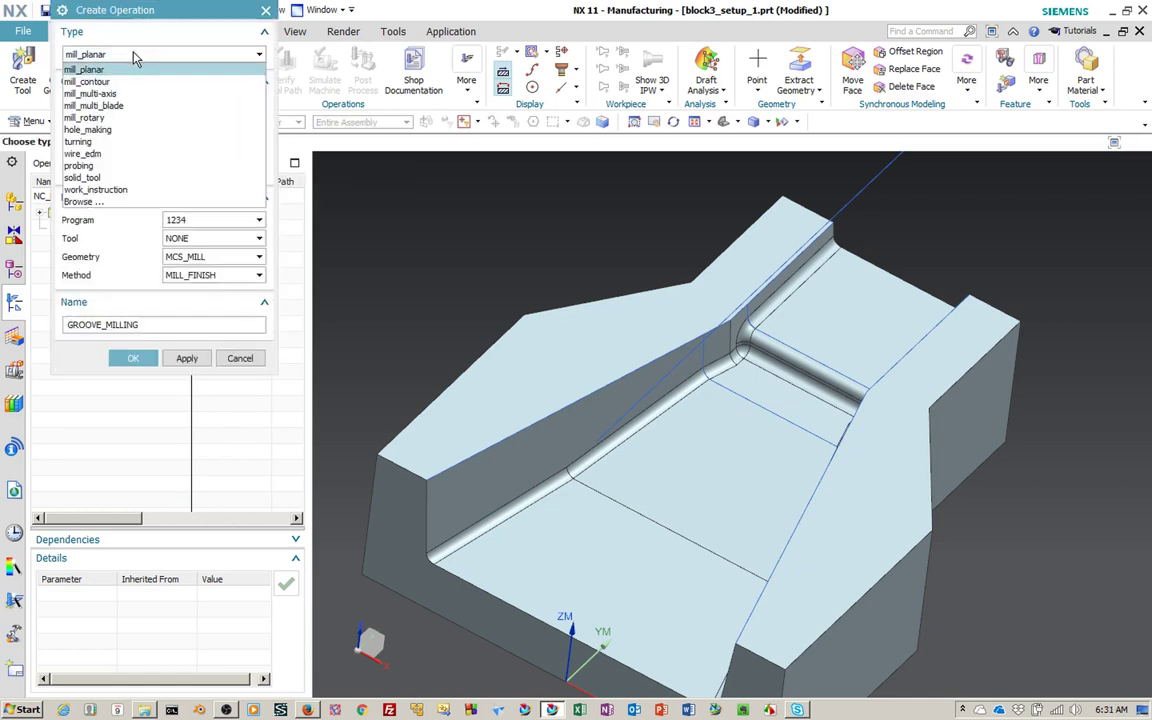
{"action": "left_click", "coordinate": [90, 81]}
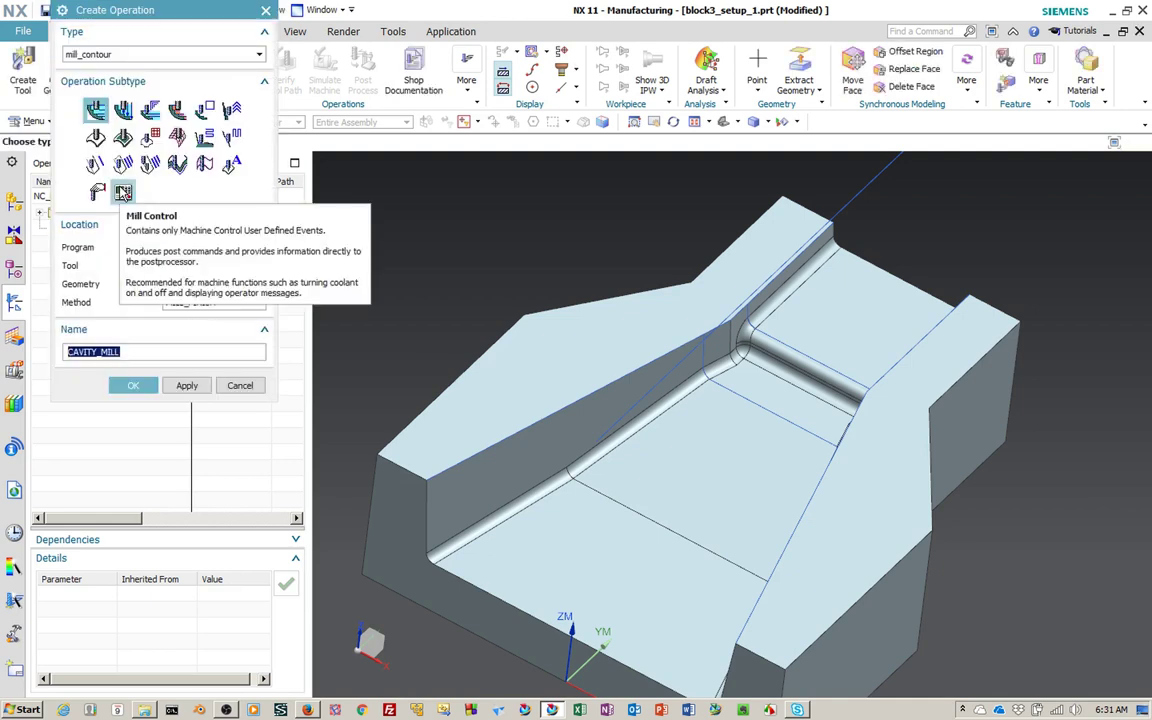
{"action": "left_click", "coordinate": [176, 137]}
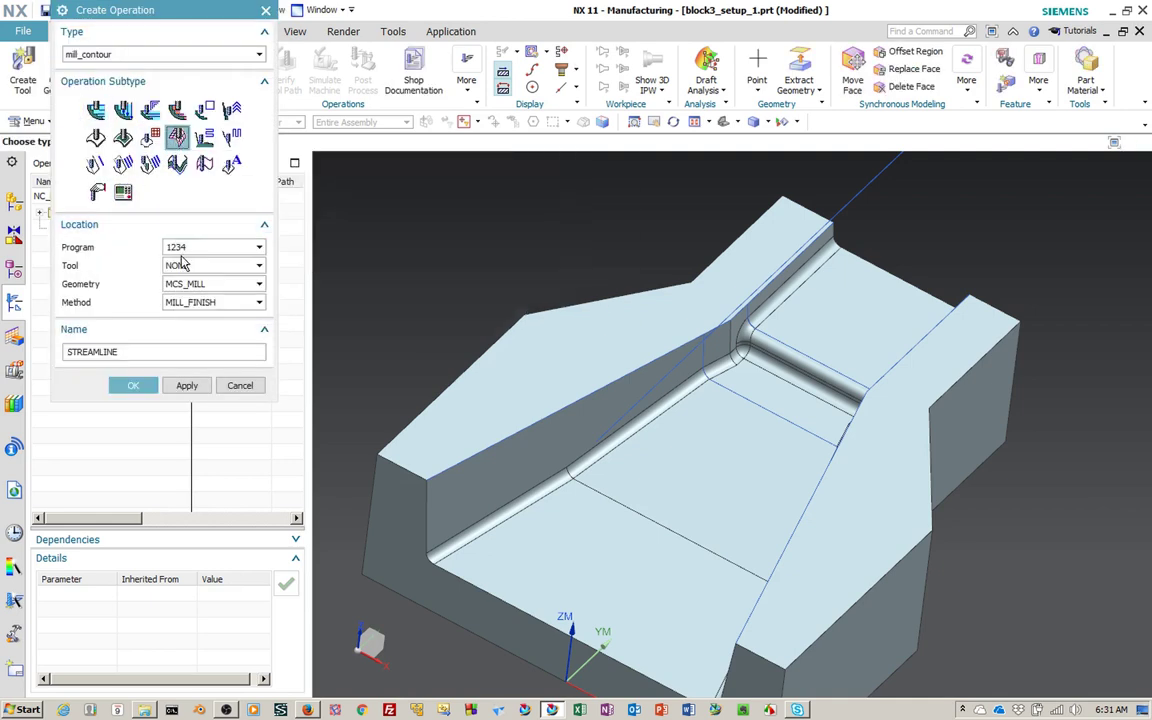
{"action": "left_click", "coordinate": [183, 265]}
{"action": "left_click", "coordinate": [190, 292]}
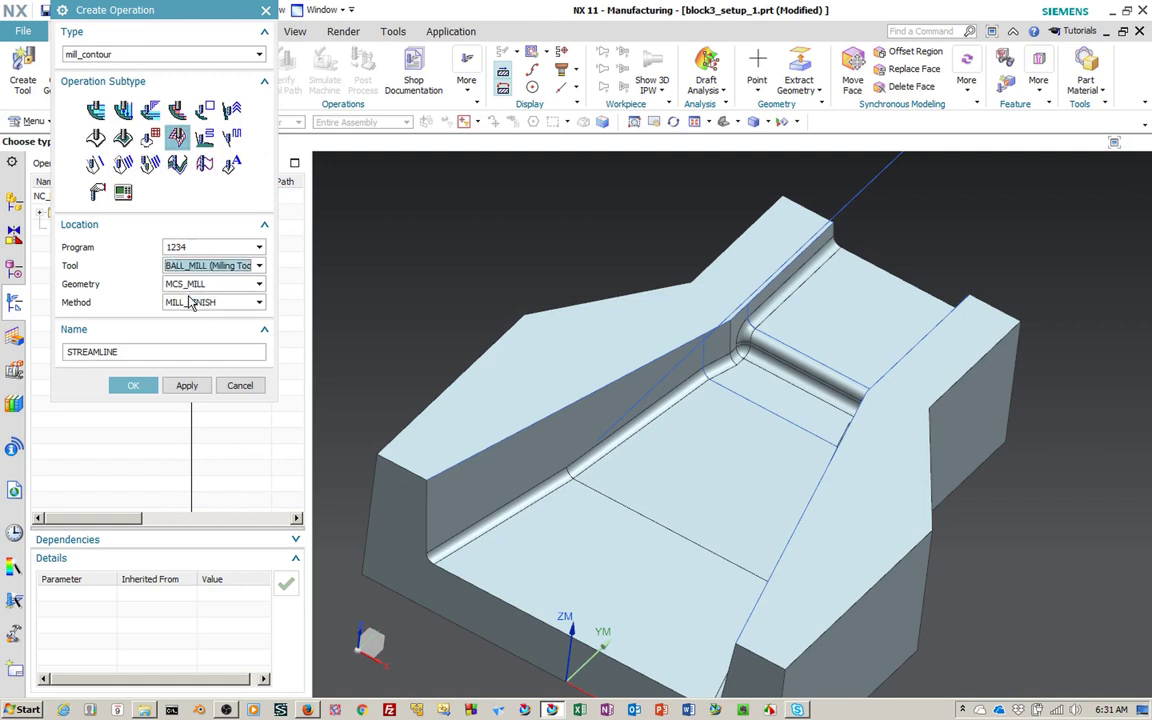
{"action": "left_click", "coordinate": [148, 392]}
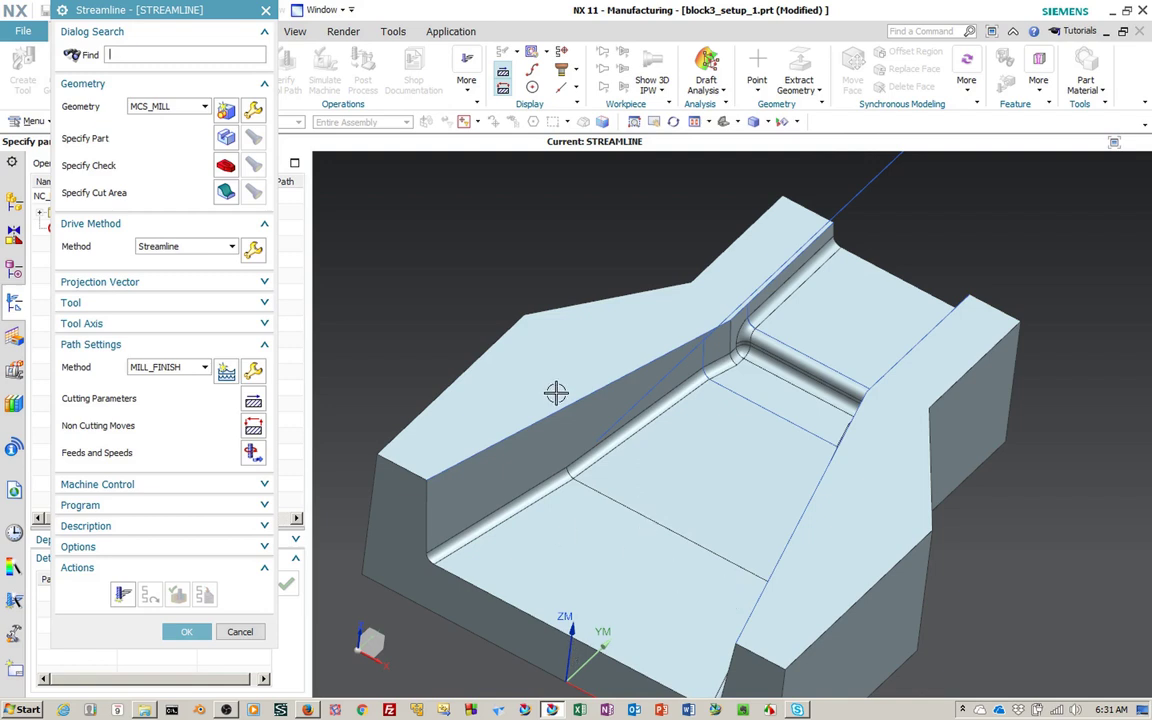
Step: Change the operation's projection vector to Away from Line
{"action": "left_click", "coordinate": [87, 283]}
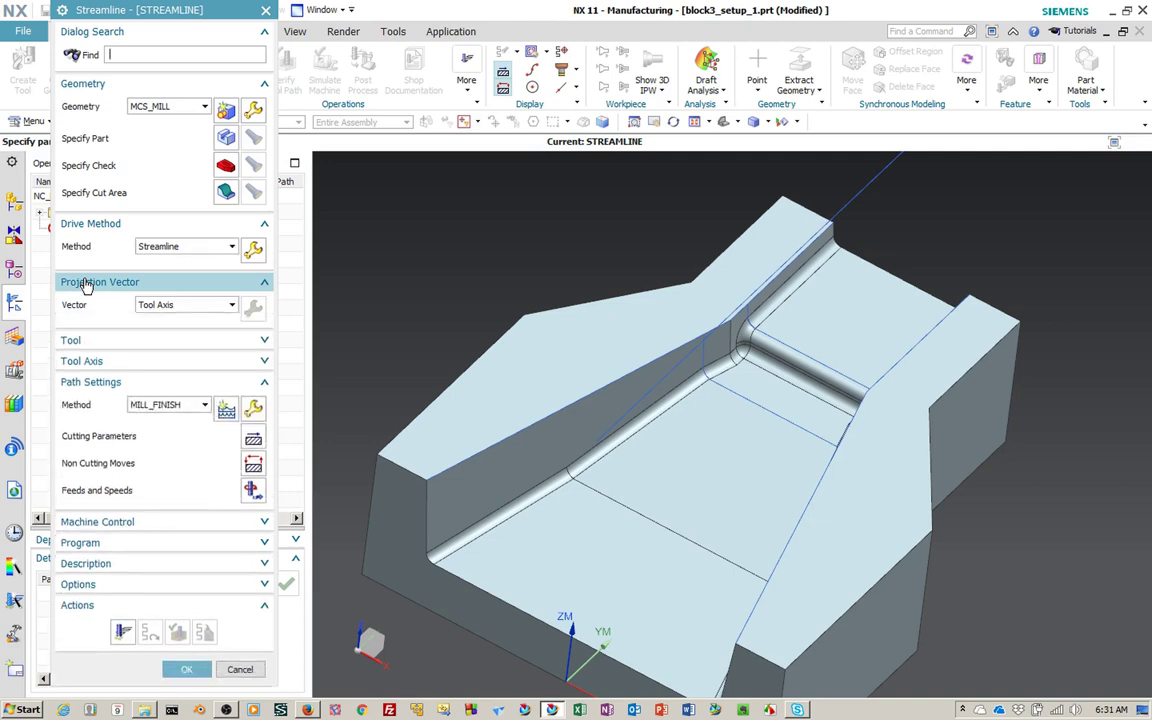
{"action": "left_click", "coordinate": [233, 307]}
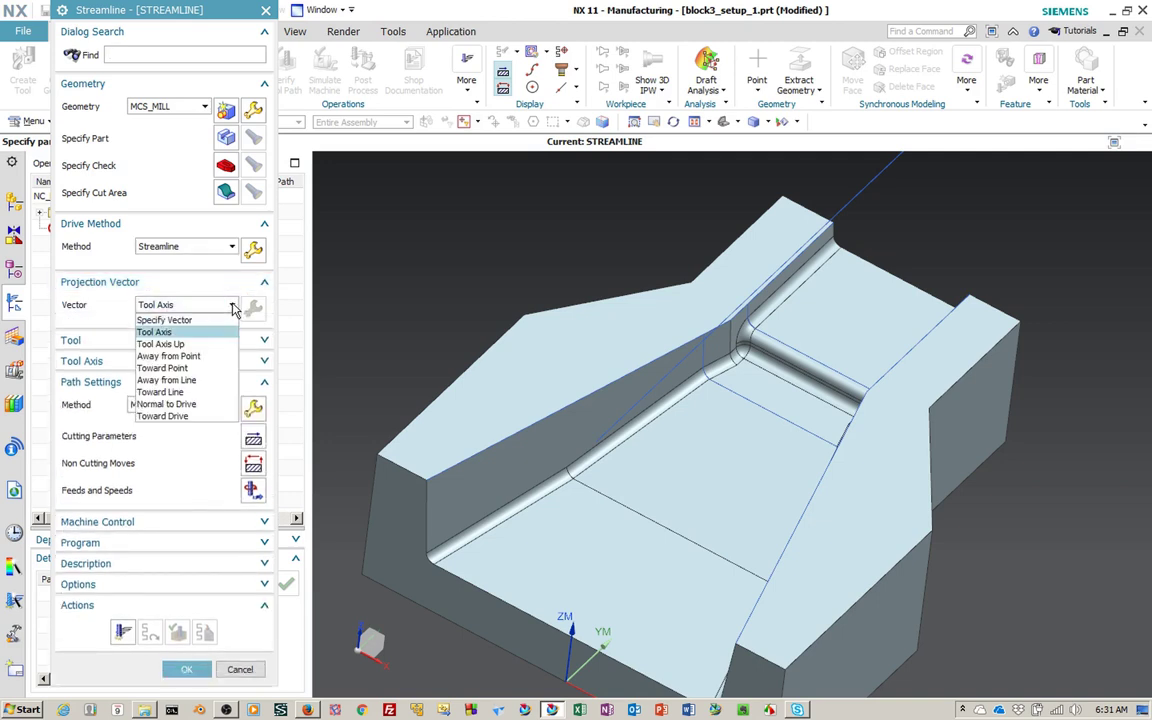
{"action": "left_click", "coordinate": [170, 320]}
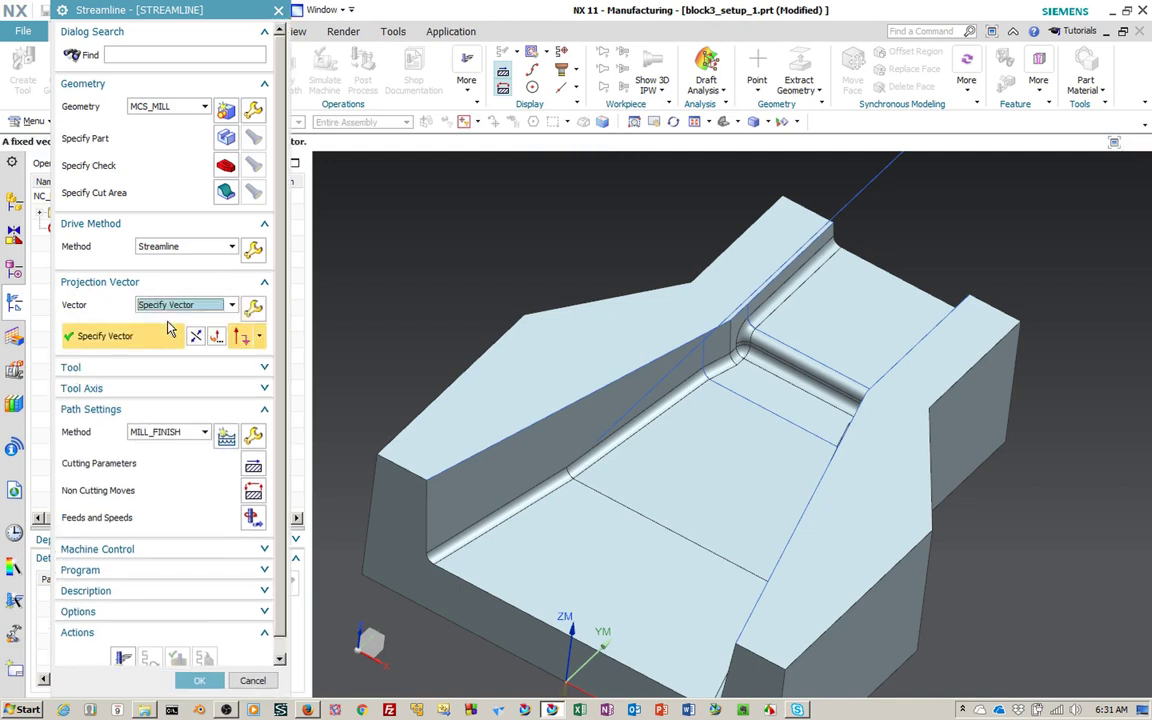
{"action": "left_click", "coordinate": [227, 307]}
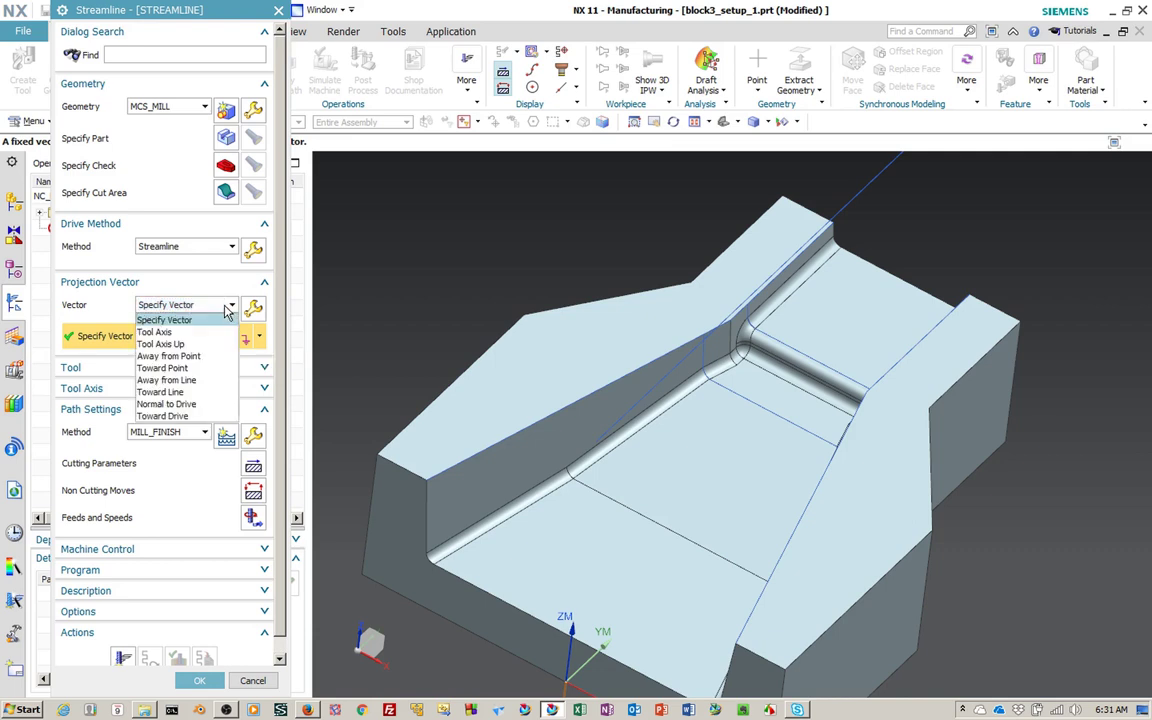
{"action": "left_click", "coordinate": [170, 381]}
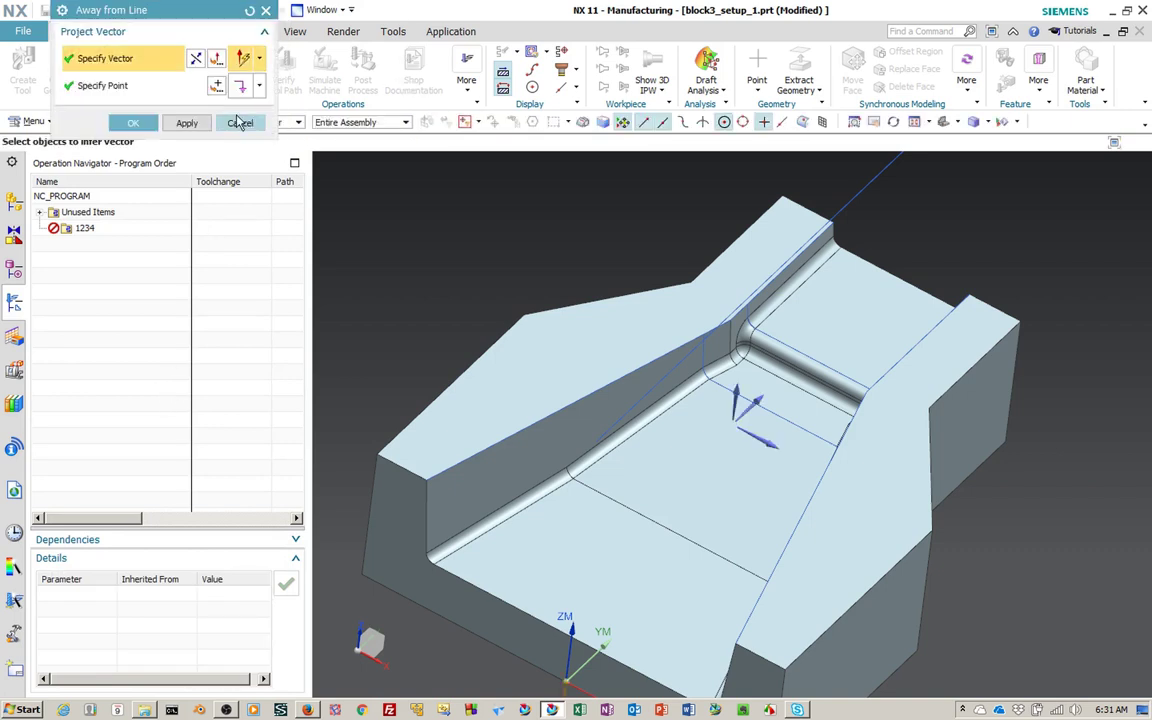
Step: Define the projection line by picking the straight line above the channel as vector and its near endpoint as the point, and accept it
{"action": "left_click", "coordinate": [882, 182]}
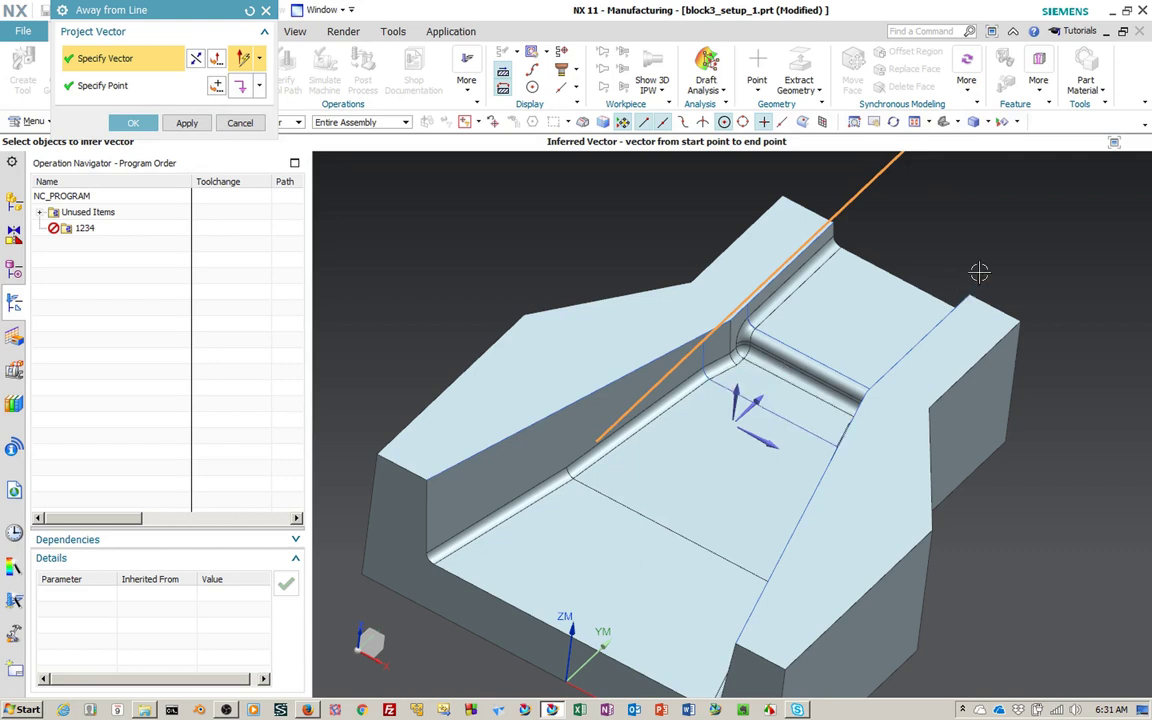
{"action": "scroll", "coordinate": [970, 300], "scroll_direction": "up", "scroll_amount": 3}
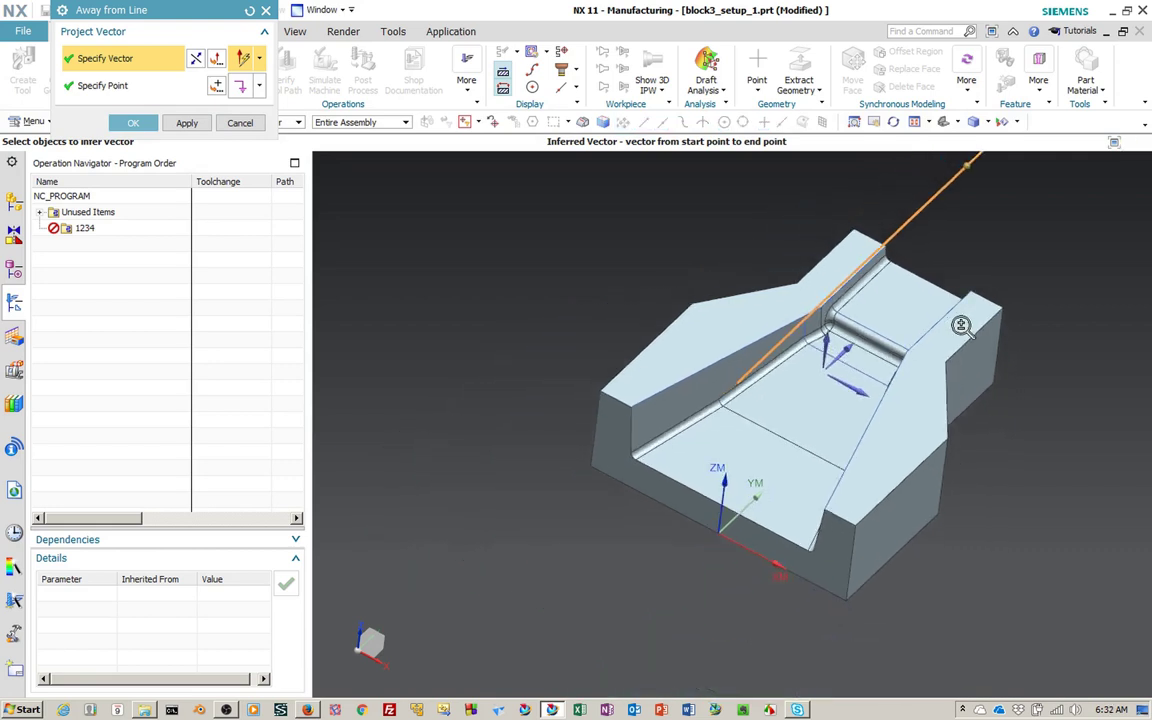
{"action": "middle_click_drag", "start_coordinate": [960, 323], "coordinate": [882, 437], "text": "shift"}
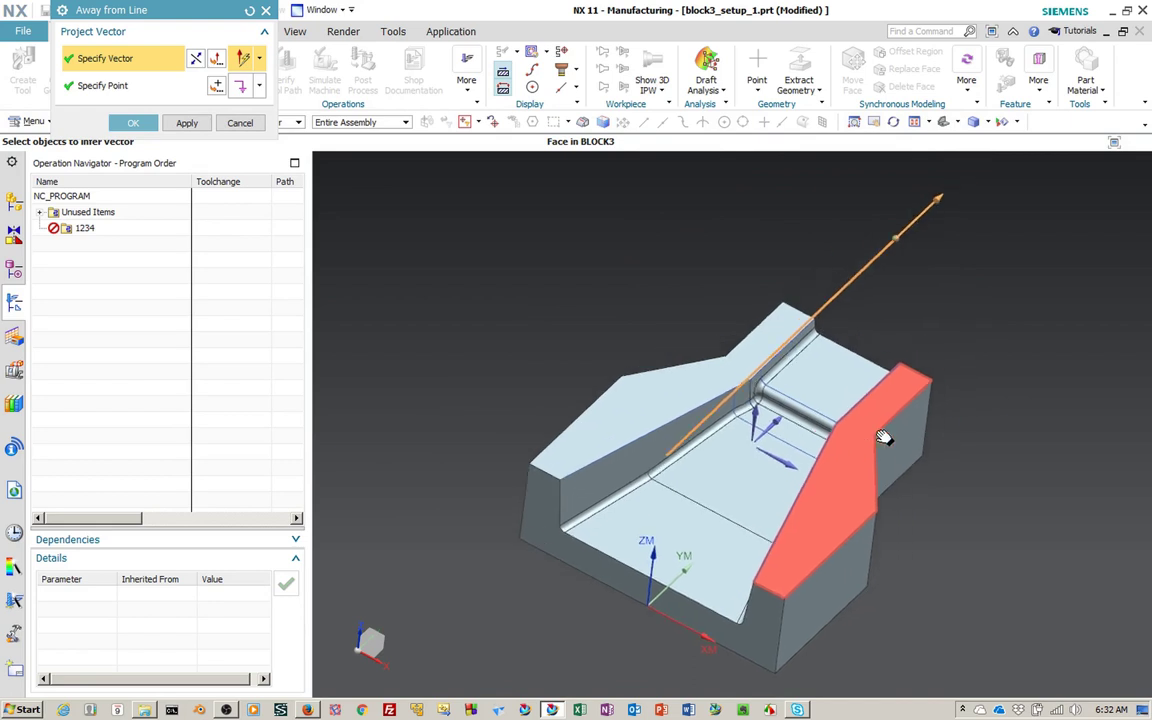
{"action": "left_click", "coordinate": [98, 88]}
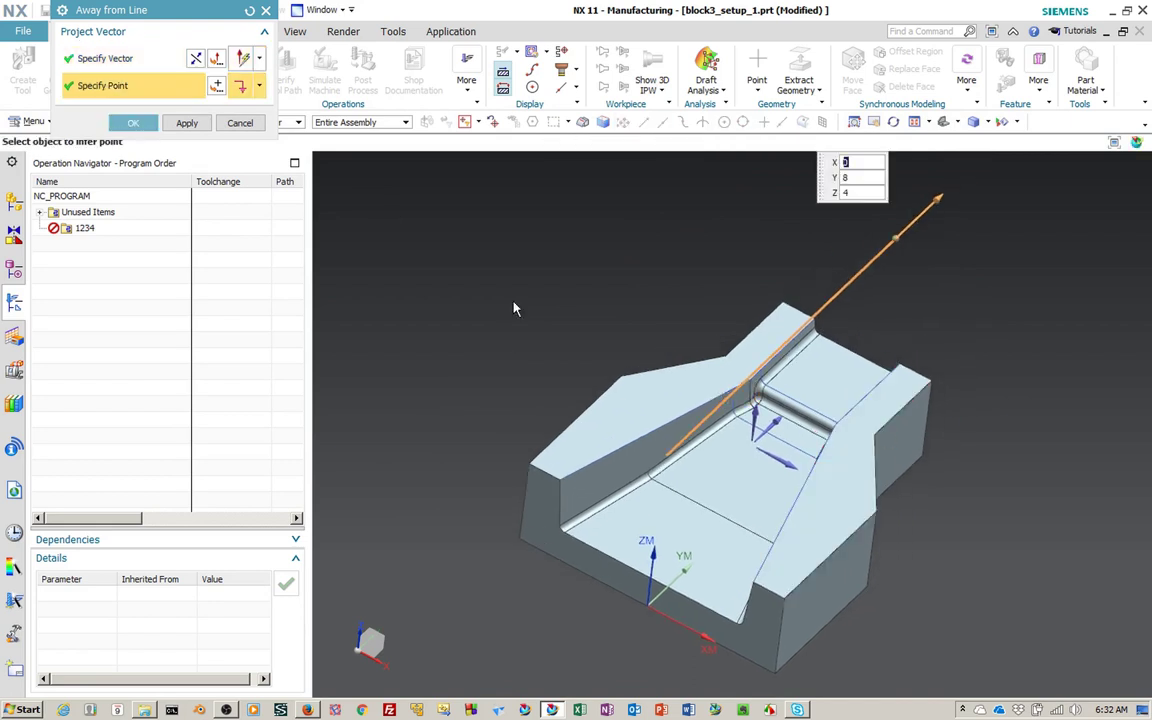
{"action": "left_click", "coordinate": [665, 455]}
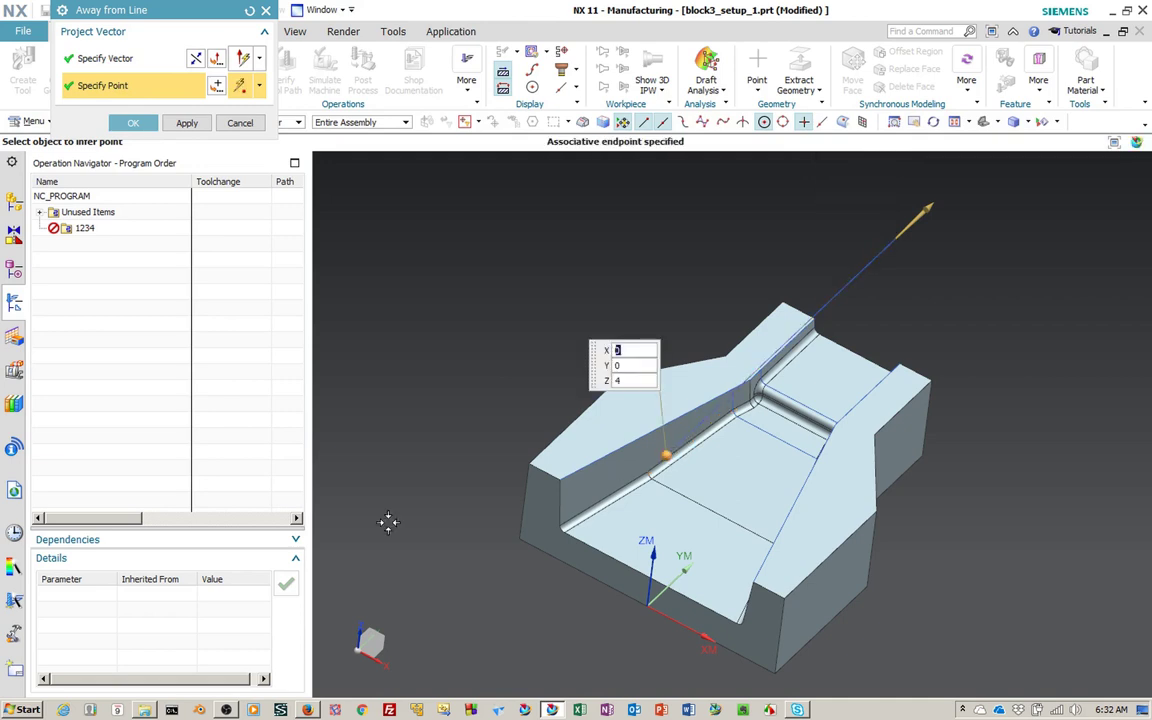
{"action": "left_click", "coordinate": [145, 127]}
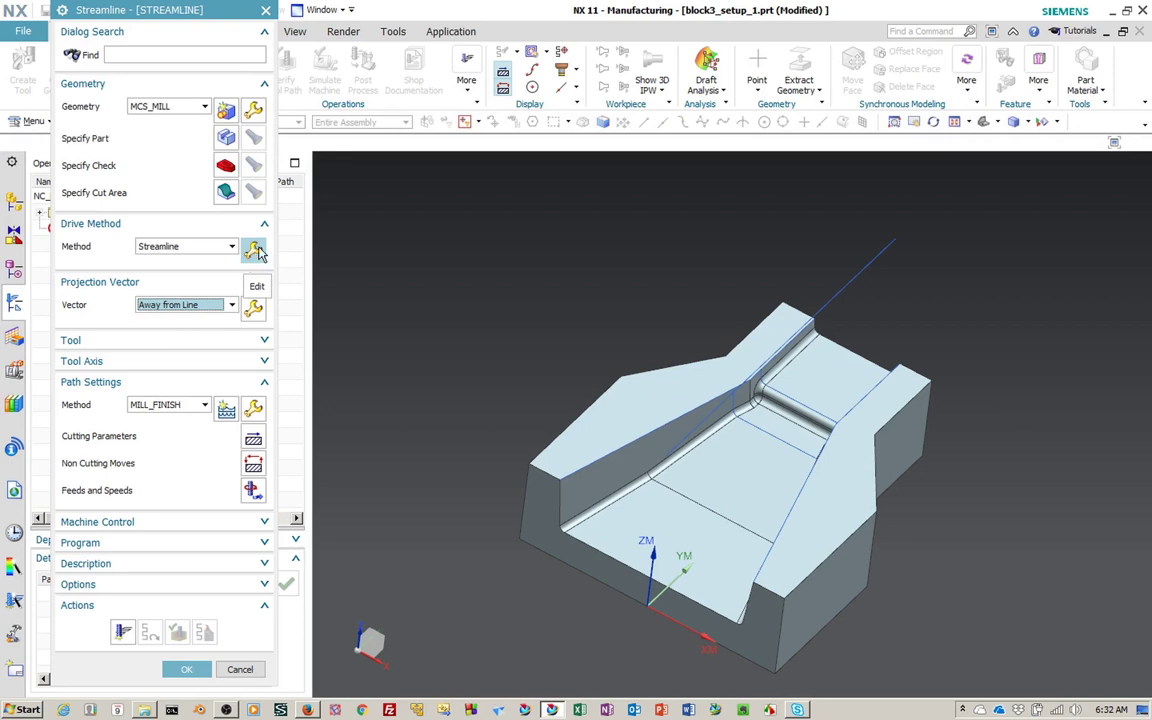
{"action": "left_click", "coordinate": [153, 361]}
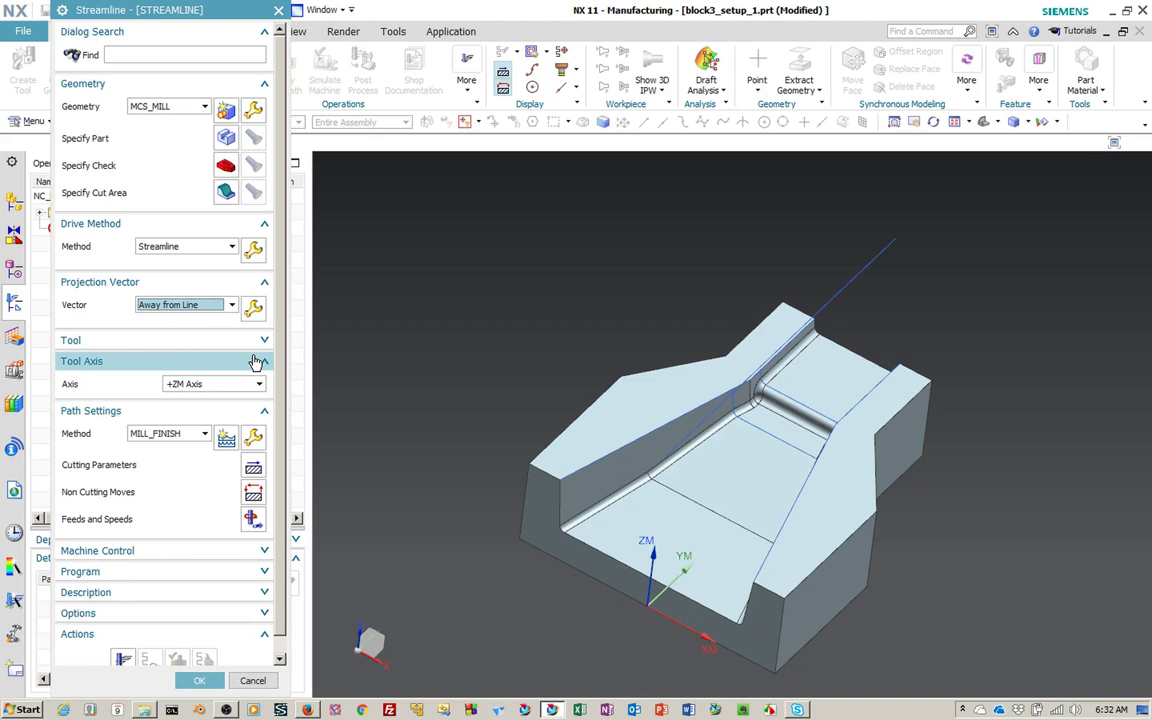
{"action": "left_click", "coordinate": [225, 191]}
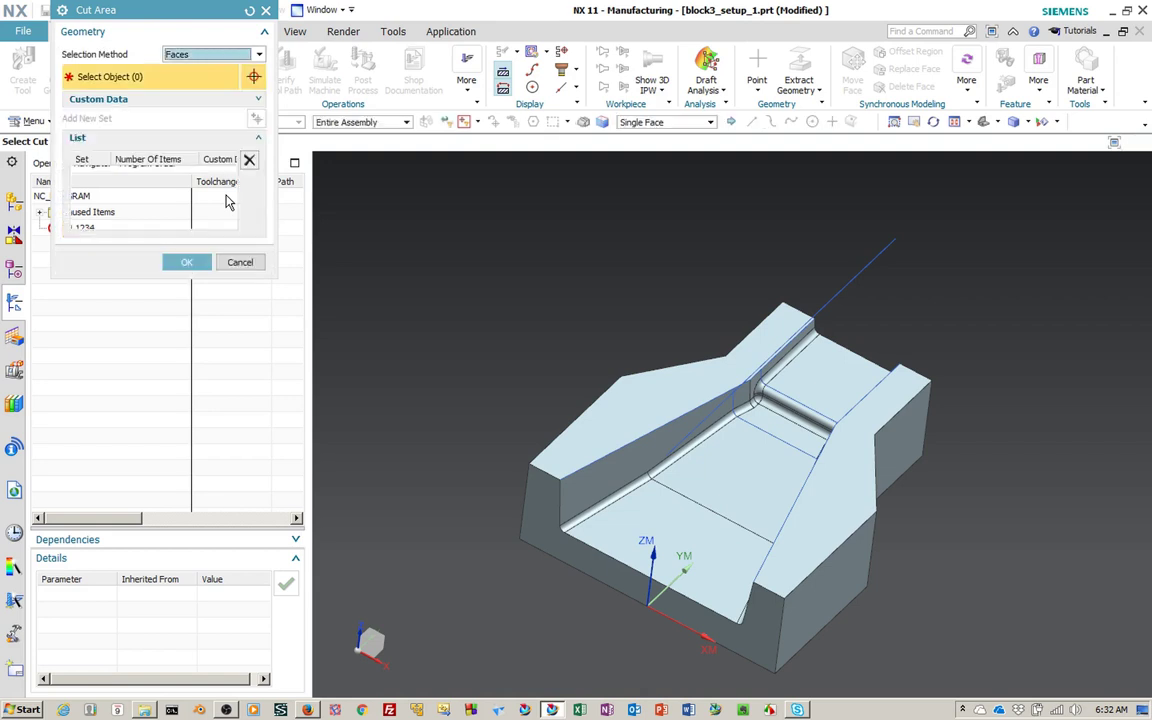
{"action": "left_click", "coordinate": [240, 262]}
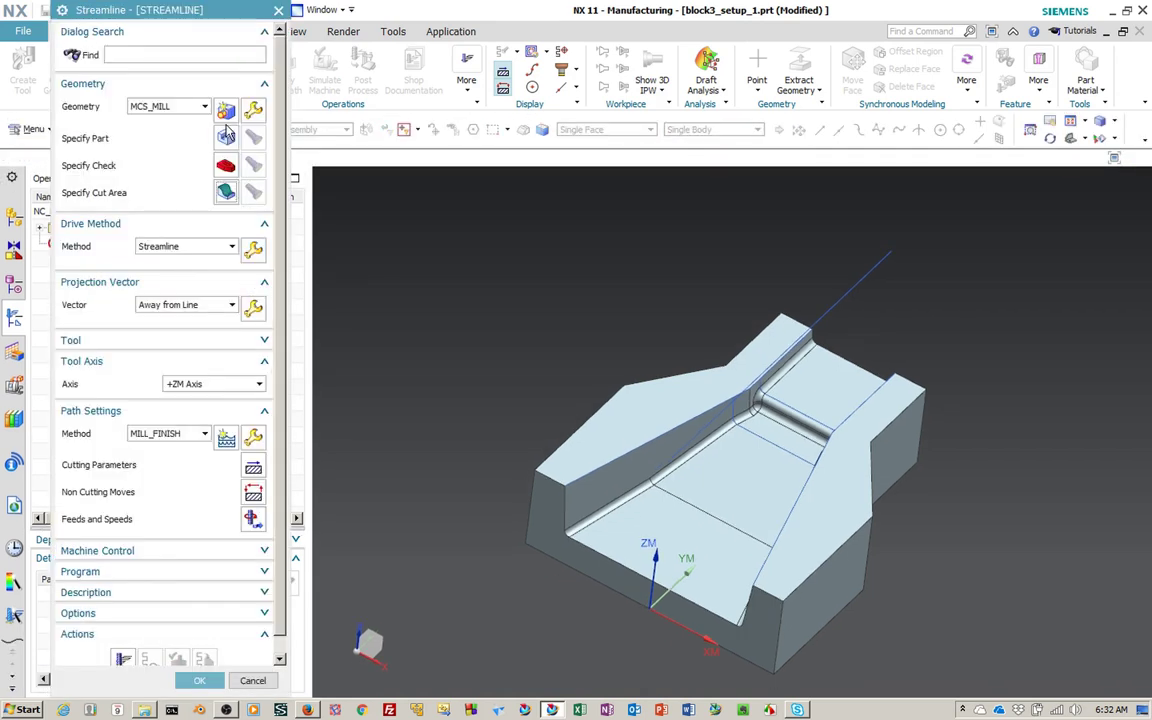
Step: Change the operation's geometry to WORKPIECE and display its part geometry to check it
{"action": "left_click", "coordinate": [188, 106]}
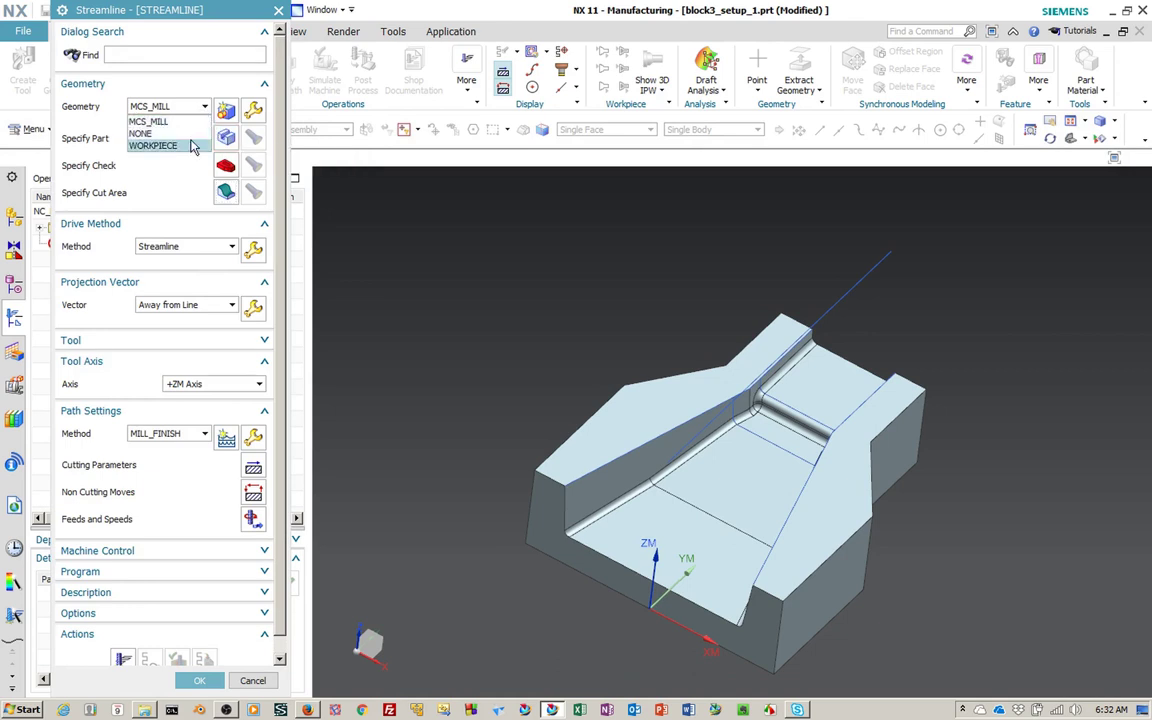
{"action": "left_click", "coordinate": [193, 146]}
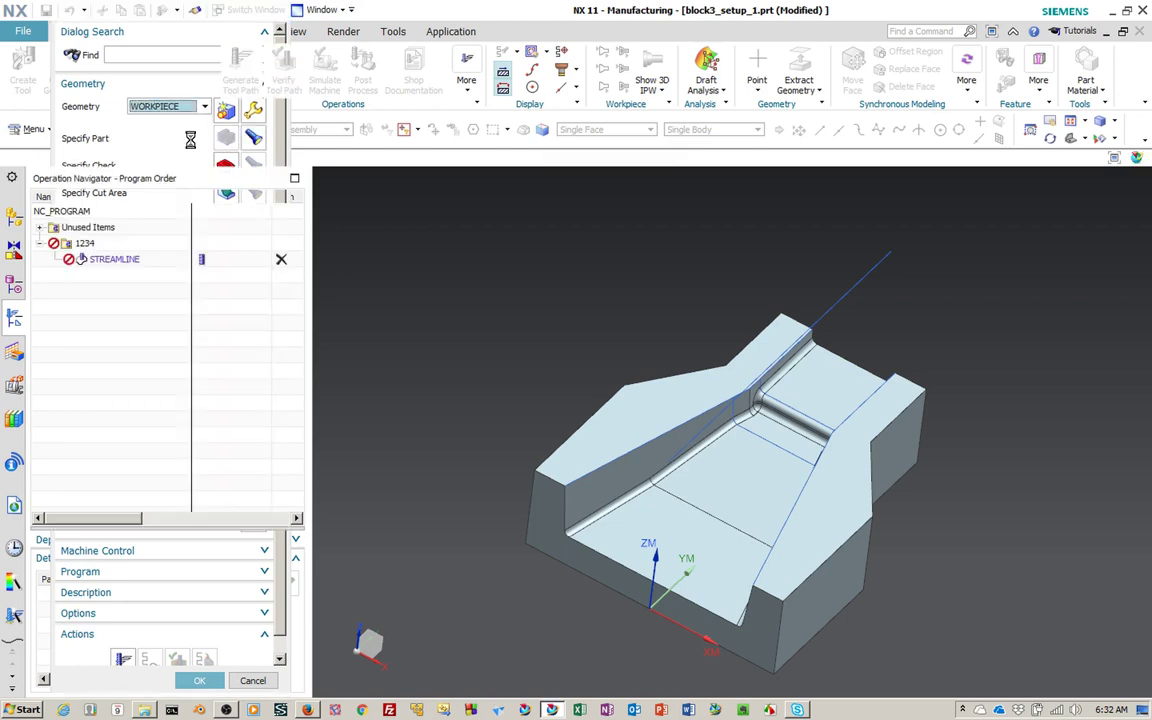
{"action": "left_click", "coordinate": [251, 141]}
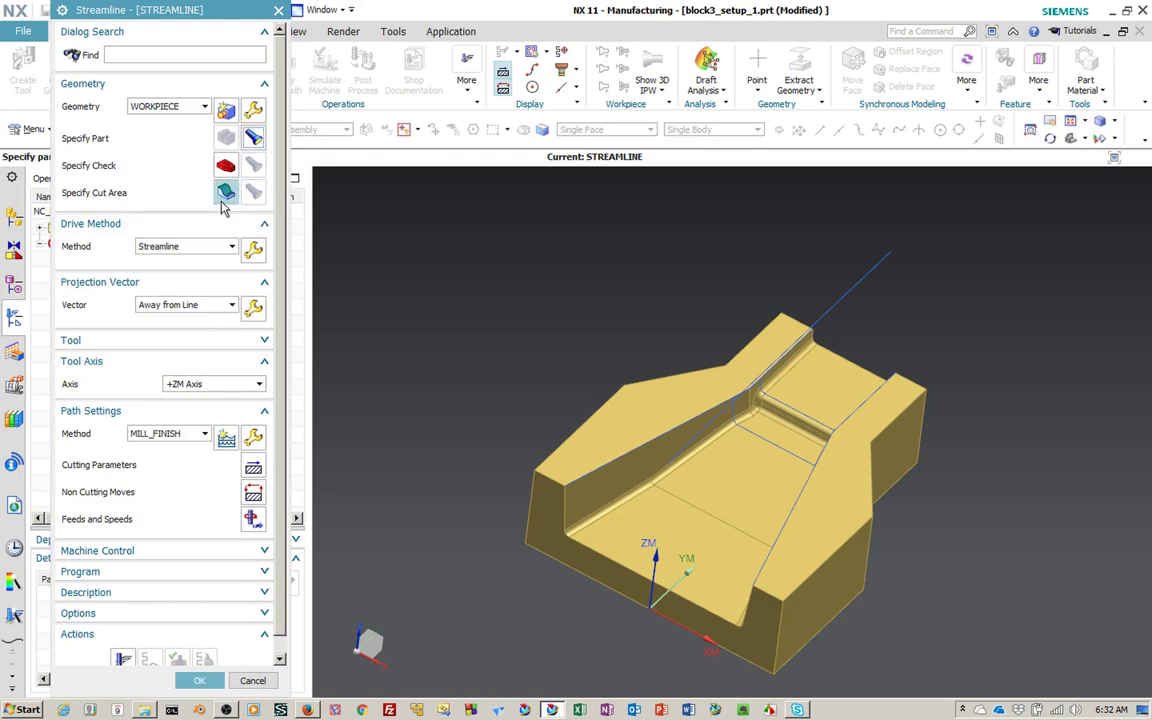
{"action": "key", "text": "Escape"}
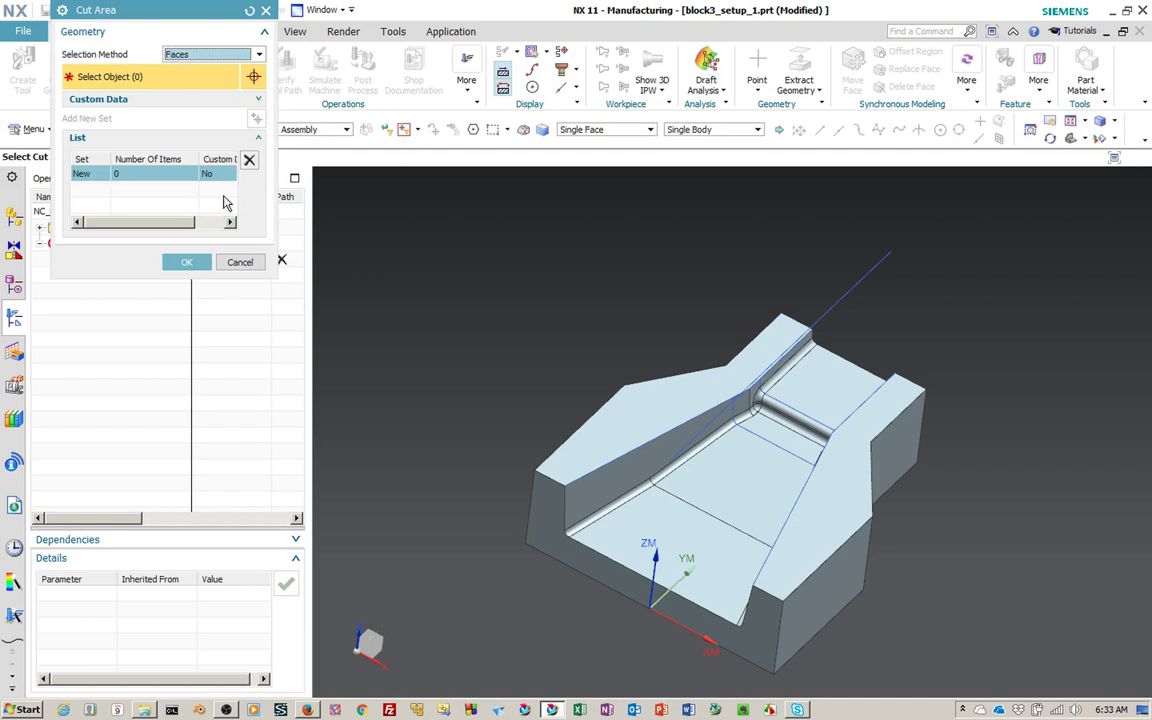
Step: Specify the cut area by selecting all channel faces from the floor with the Tangent Faces rule, and accept it
{"action": "left_click", "coordinate": [649, 130]}
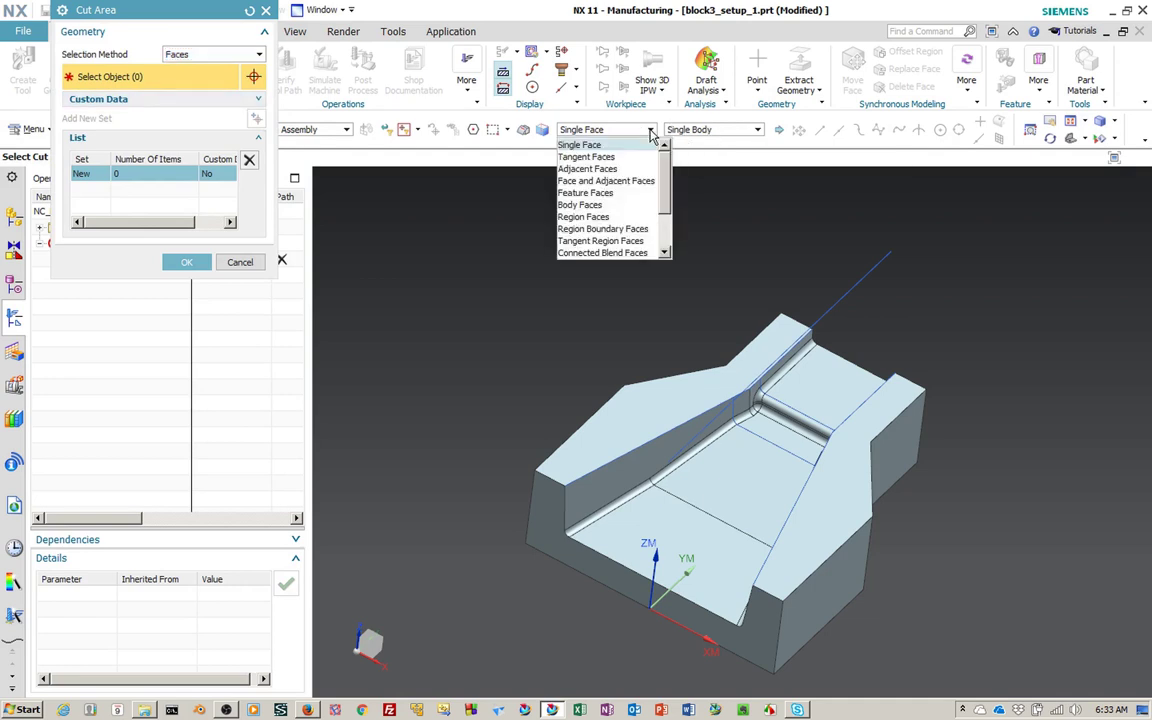
{"action": "left_click", "coordinate": [600, 157]}
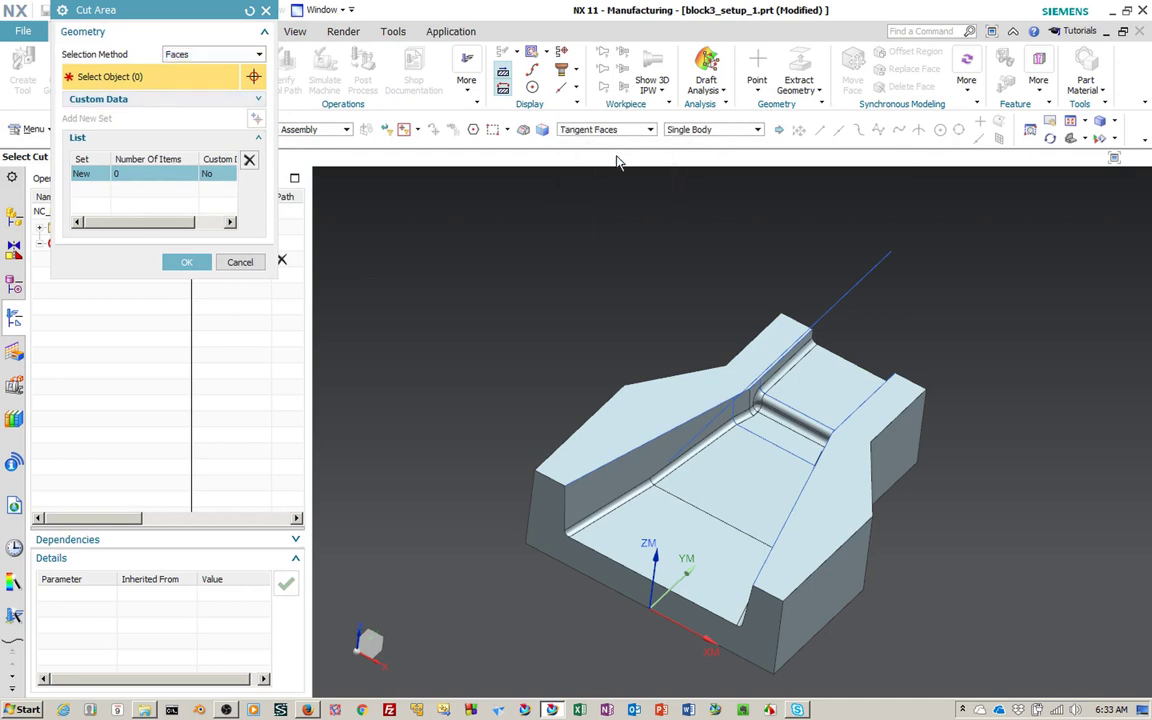
{"action": "left_click", "coordinate": [736, 458]}
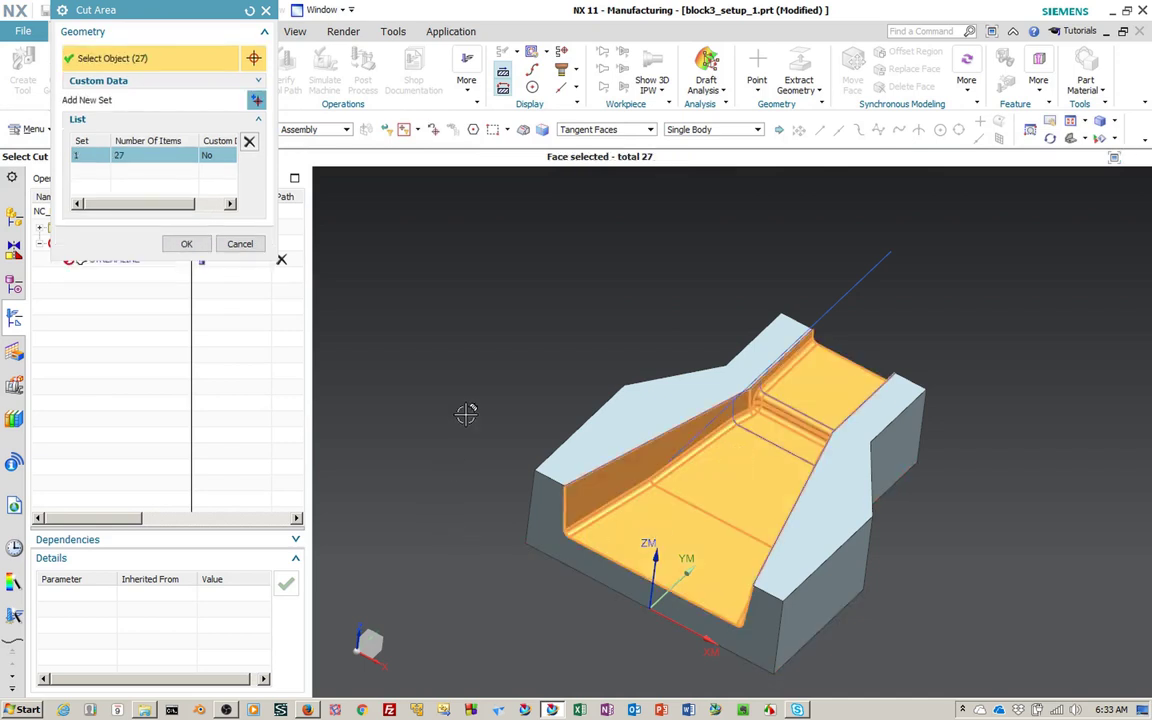
{"action": "mouse_move", "coordinate": [468, 393]}
{"action": "middle_mouse_down"}
{"action": "mouse_move", "coordinate": [486, 401]}
{"action": "mouse_move", "coordinate": [450, 404]}
{"action": "middle_mouse_up"}
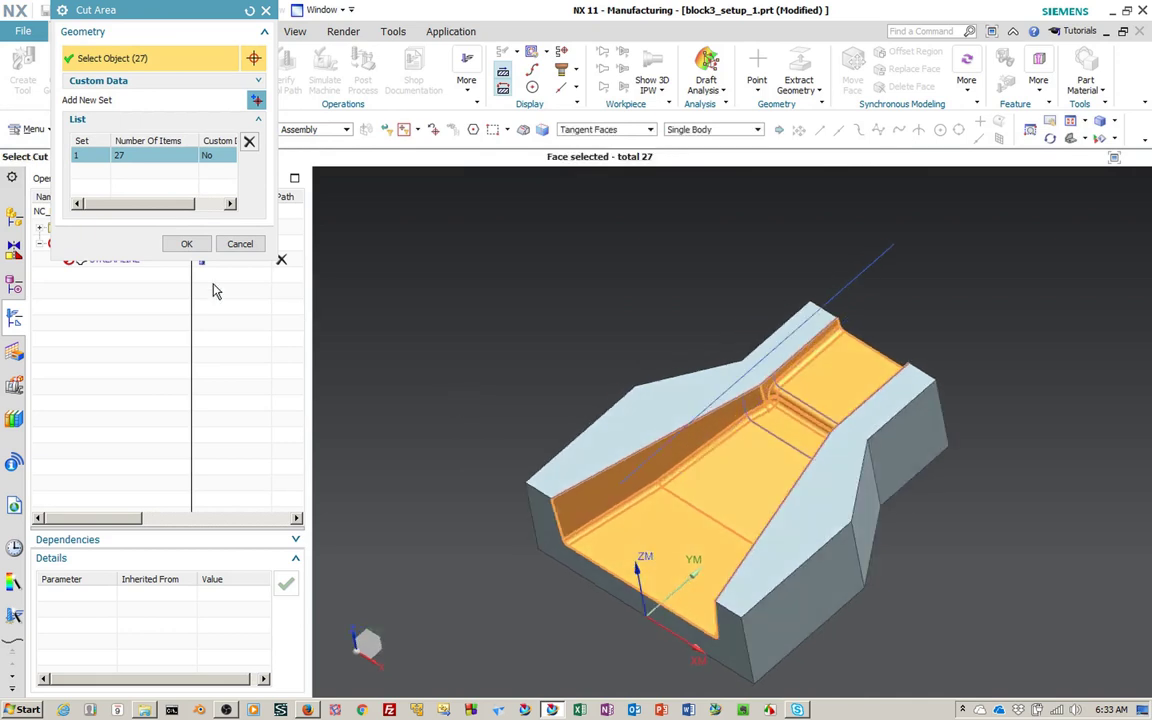
{"action": "left_click", "coordinate": [189, 245]}
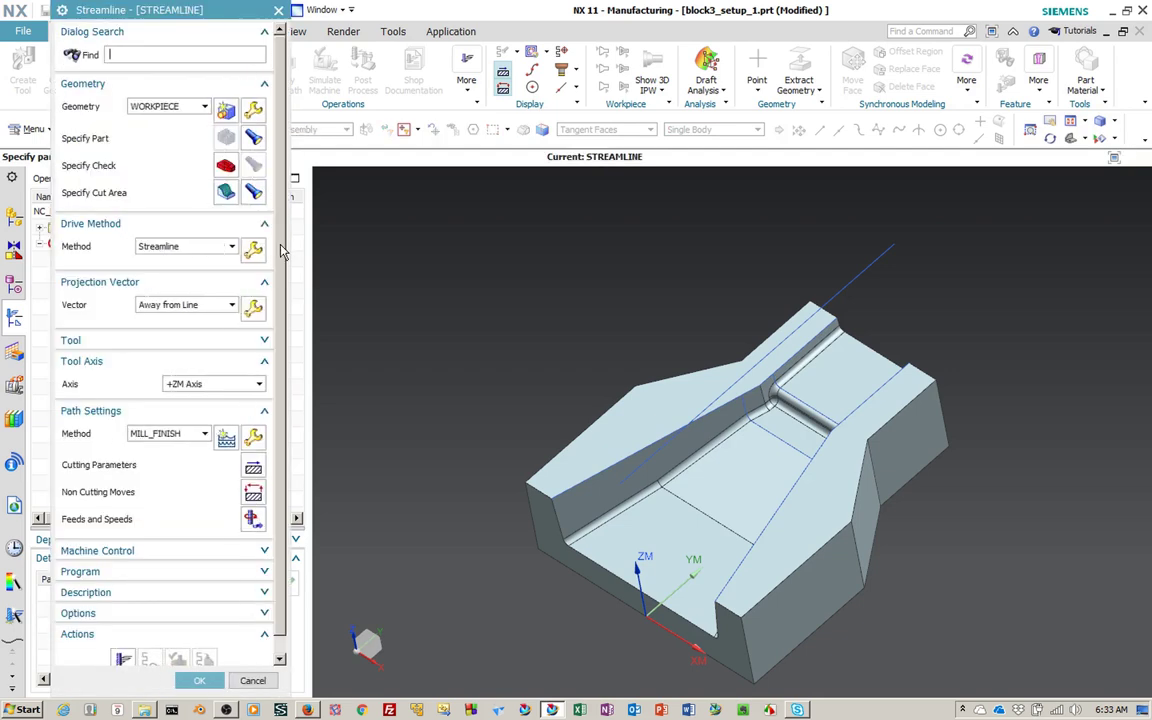
Step: Open the Streamline drive method settings and examine which edges form the Flow 1, Flow 2, Cross 1 and Cross 2 curve sets
{"action": "scroll", "coordinate": [275, 255], "scroll_direction": "down", "scroll_amount": 1}
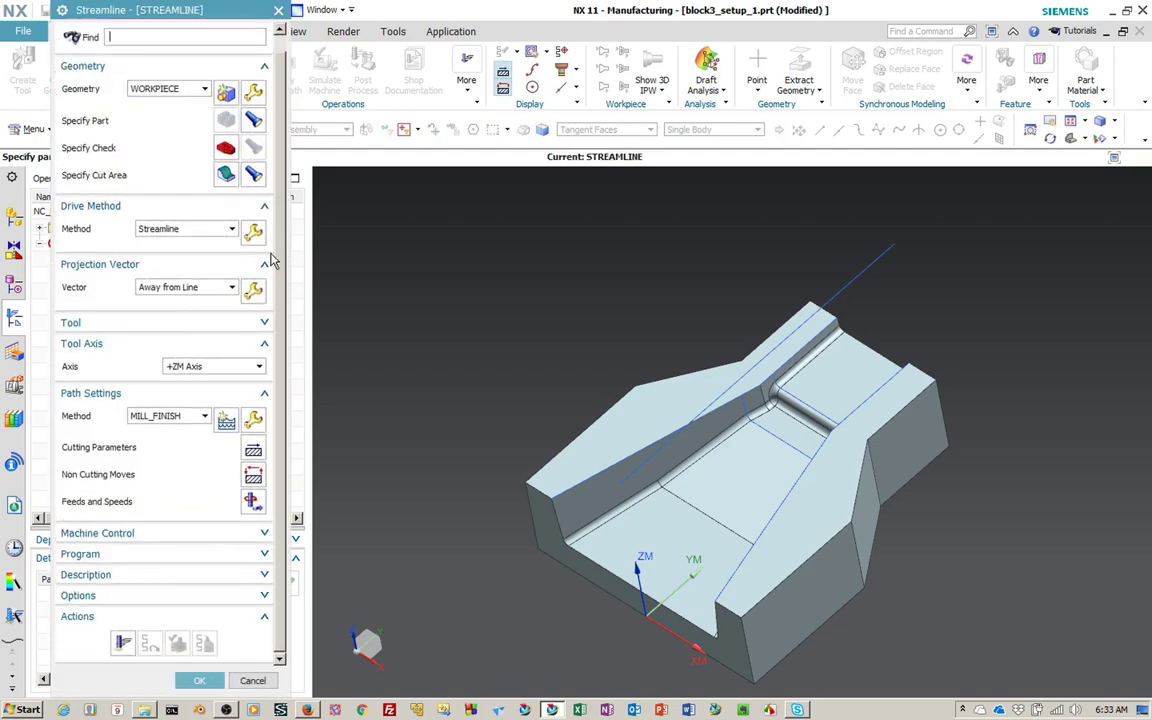
{"action": "left_click", "coordinate": [254, 231]}
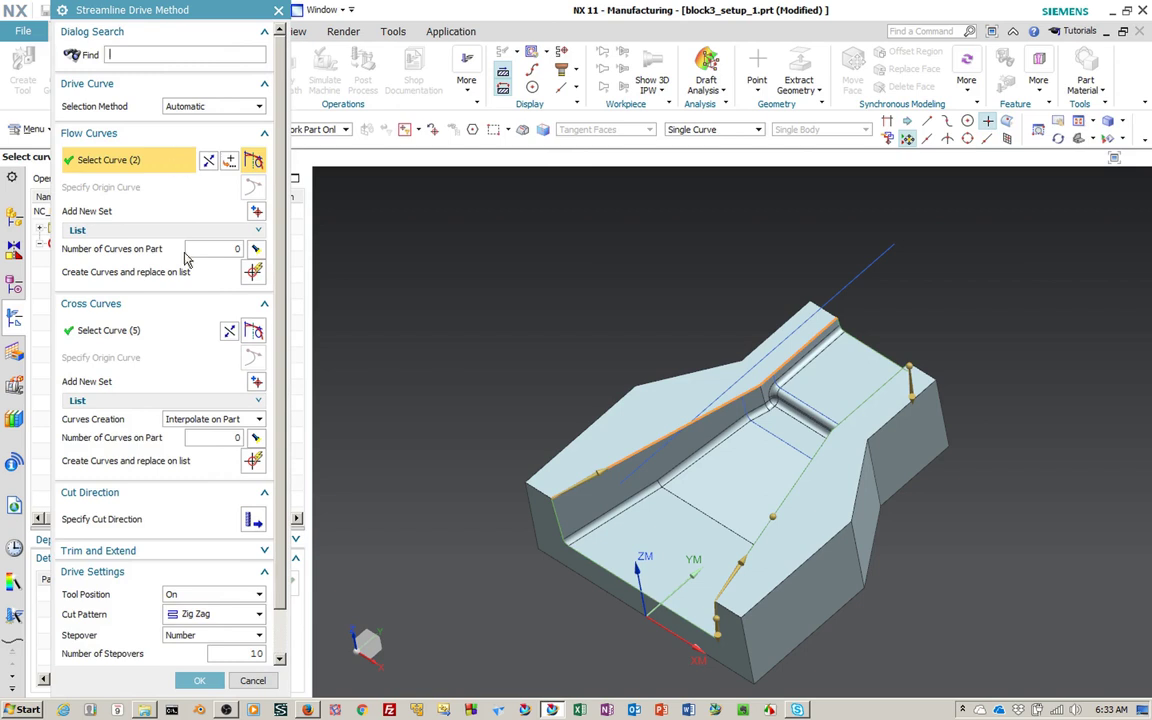
{"action": "left_click", "coordinate": [257, 234]}
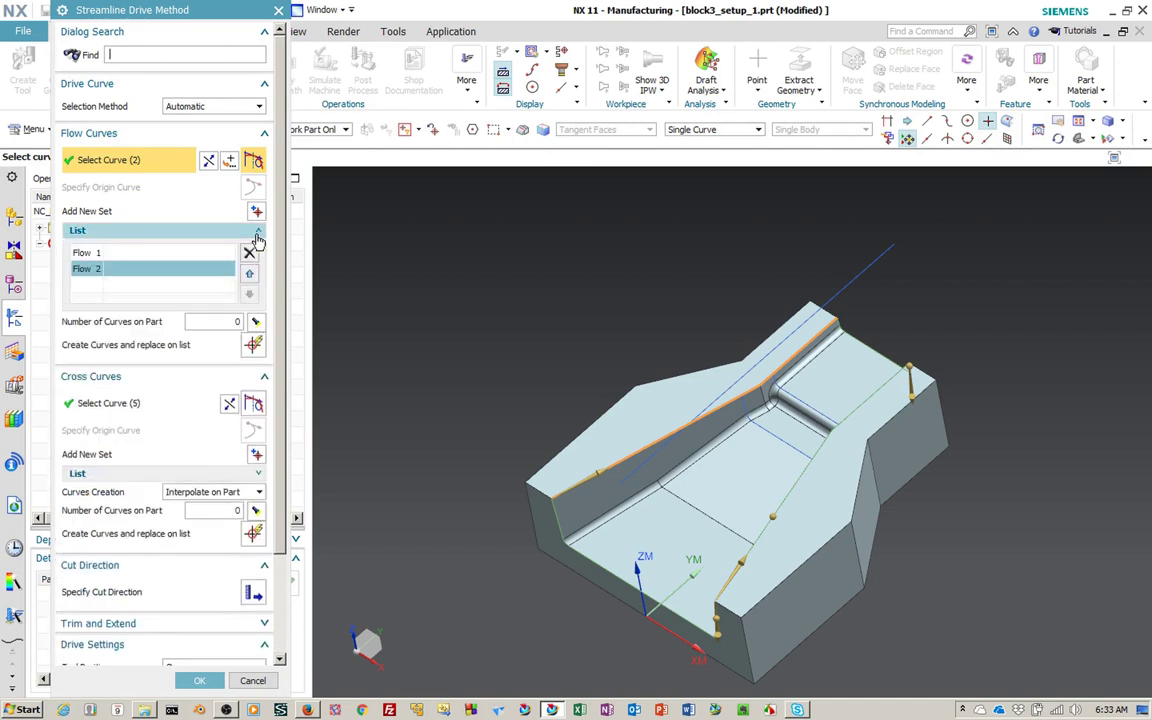
{"action": "left_click", "coordinate": [142, 257]}
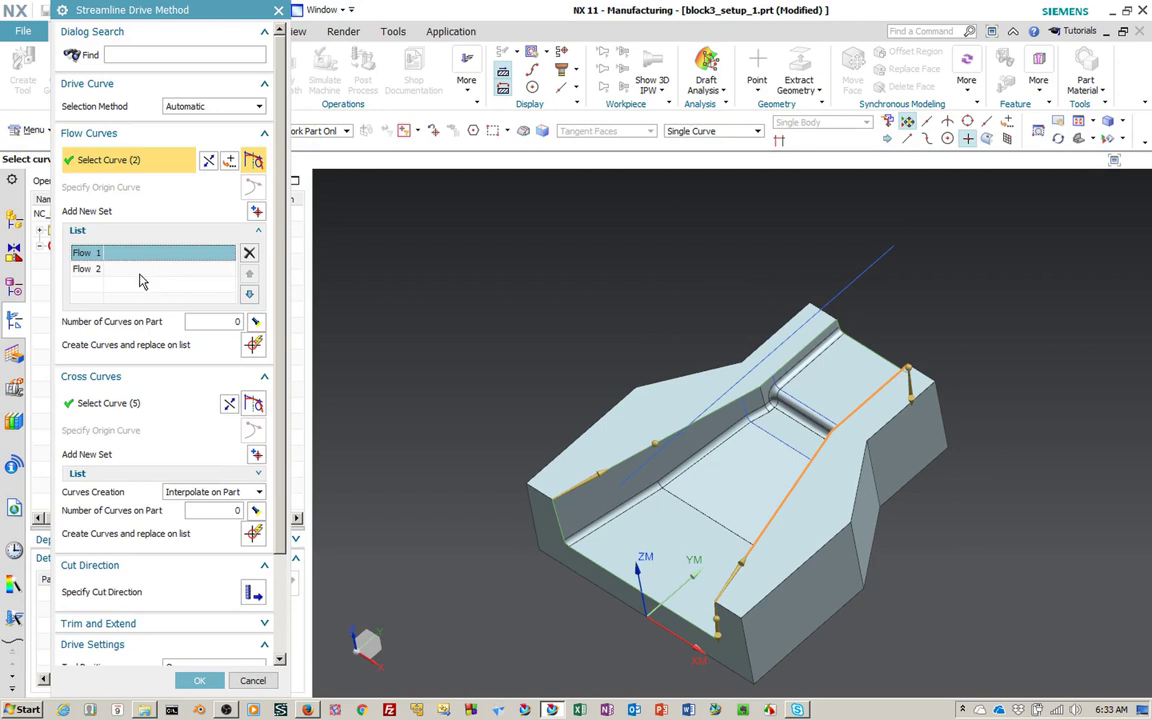
{"action": "left_click", "coordinate": [141, 270]}
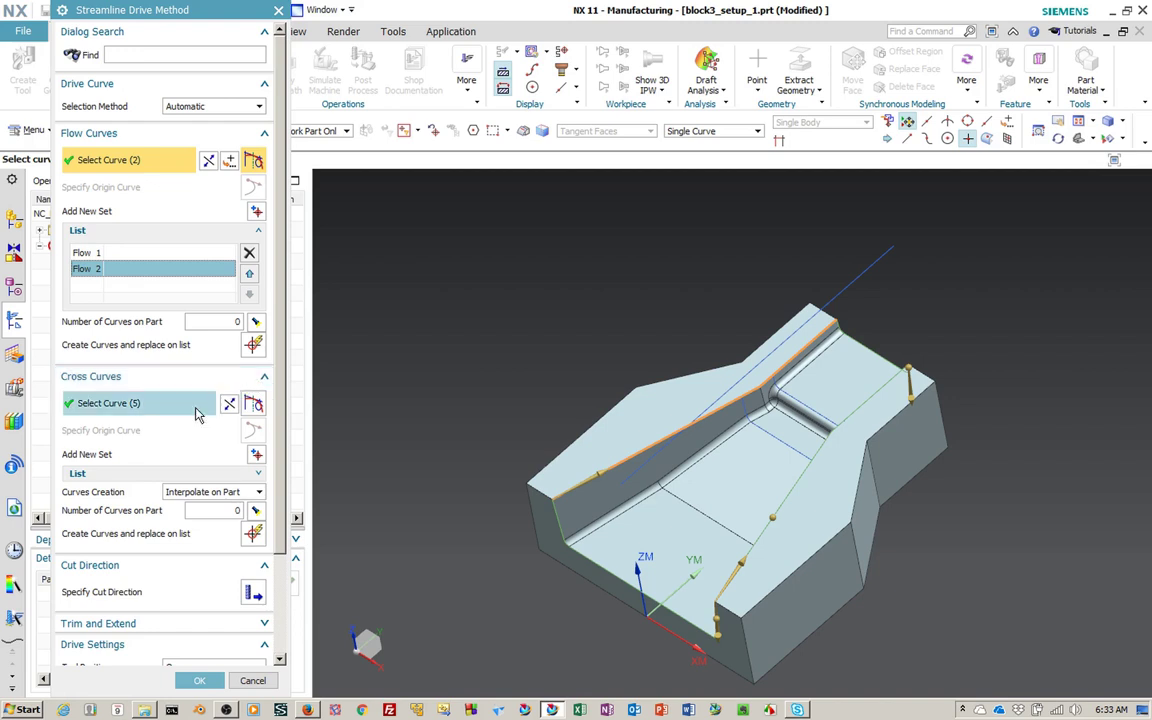
{"action": "left_click", "coordinate": [179, 476]}
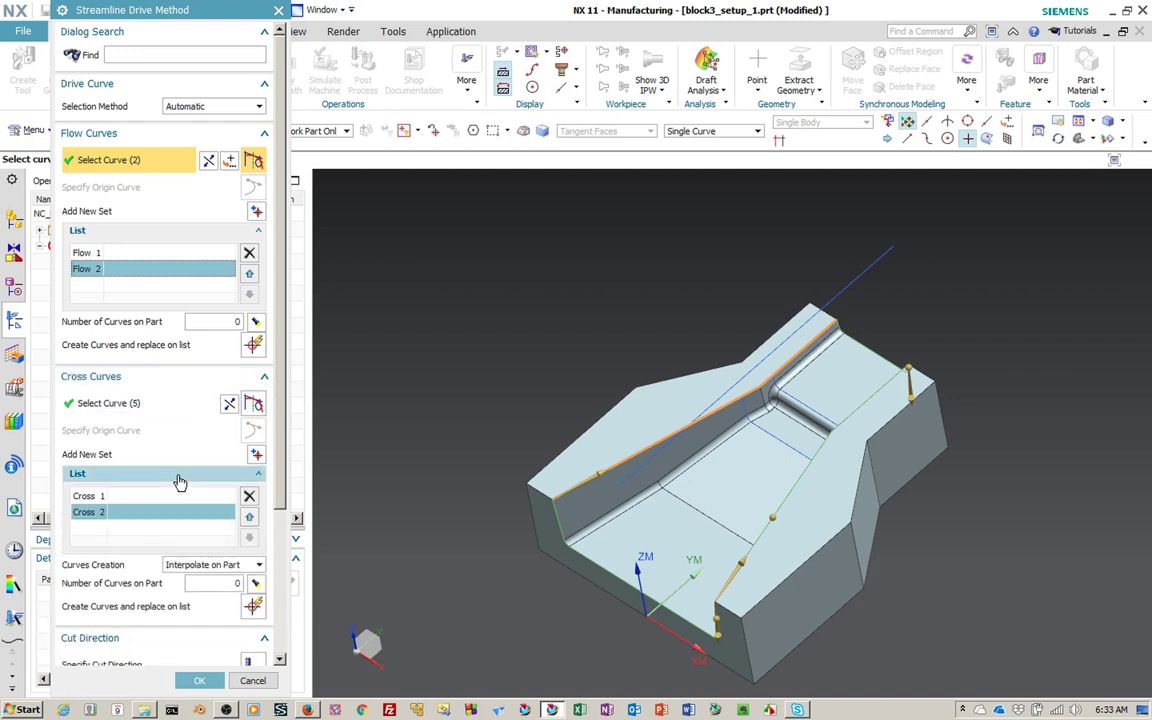
{"action": "left_click", "coordinate": [155, 499]}
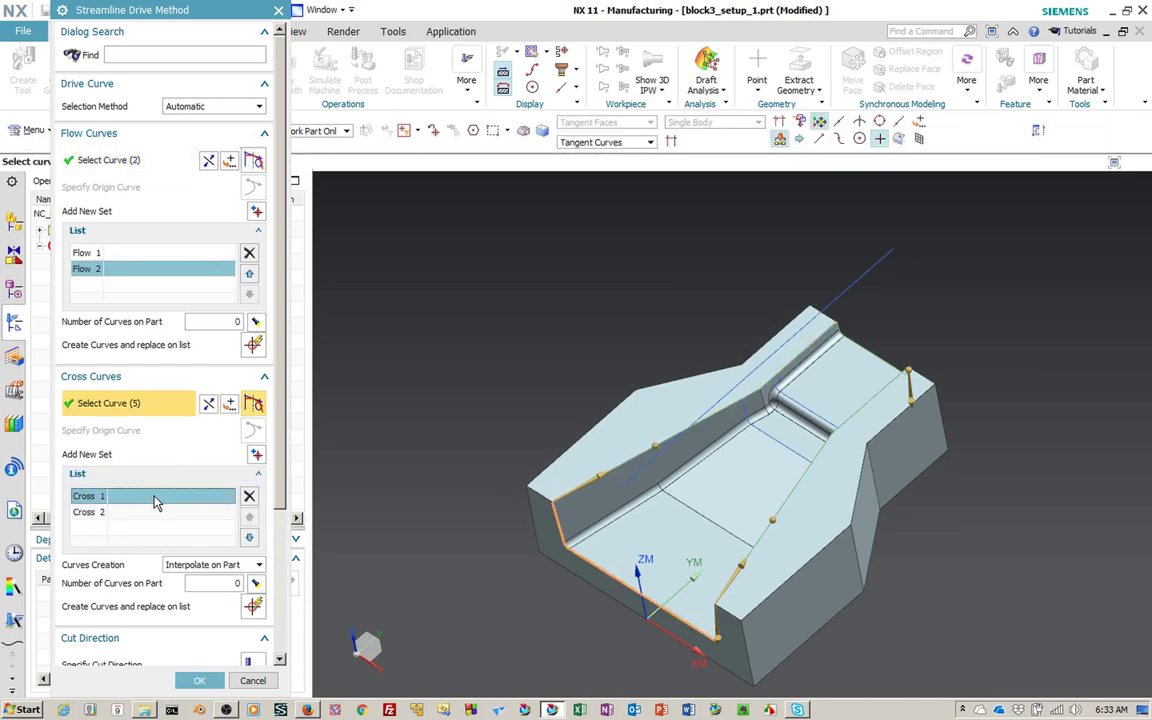
{"action": "left_click", "coordinate": [90, 515]}
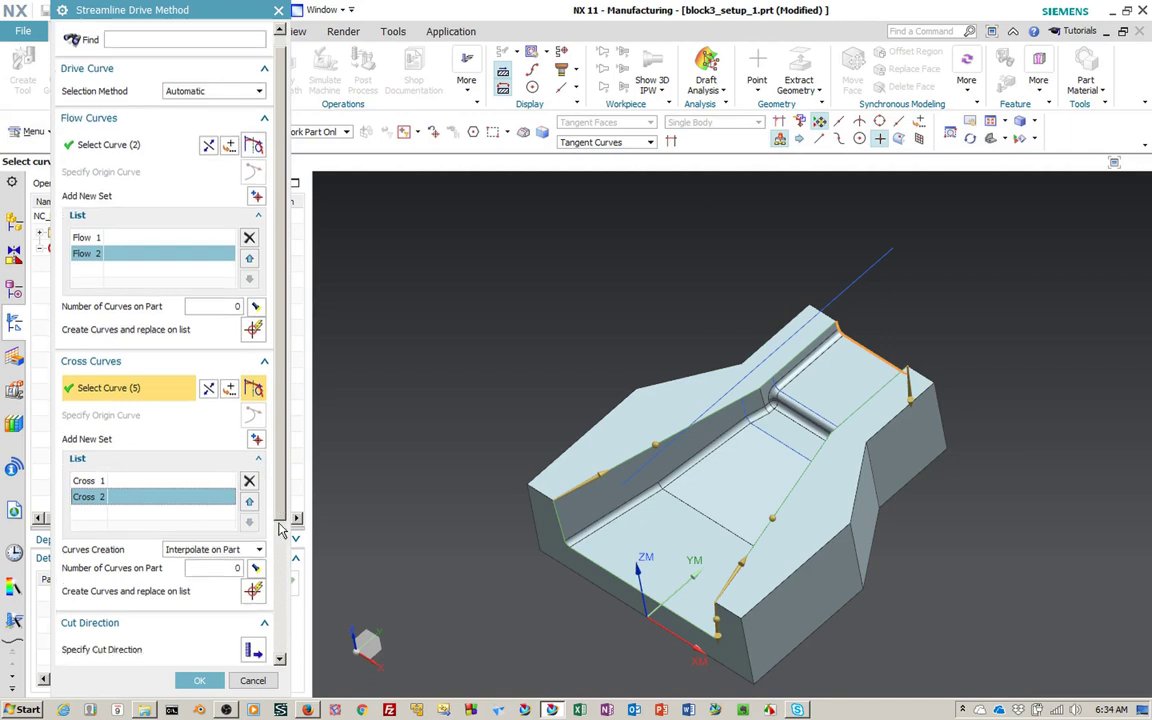
Step: Specify a cut direction running lengthwise along the channel, and accept the Streamline drive method settings
{"action": "left_click_drag", "start_coordinate": [278, 485], "coordinate": [280, 677]}
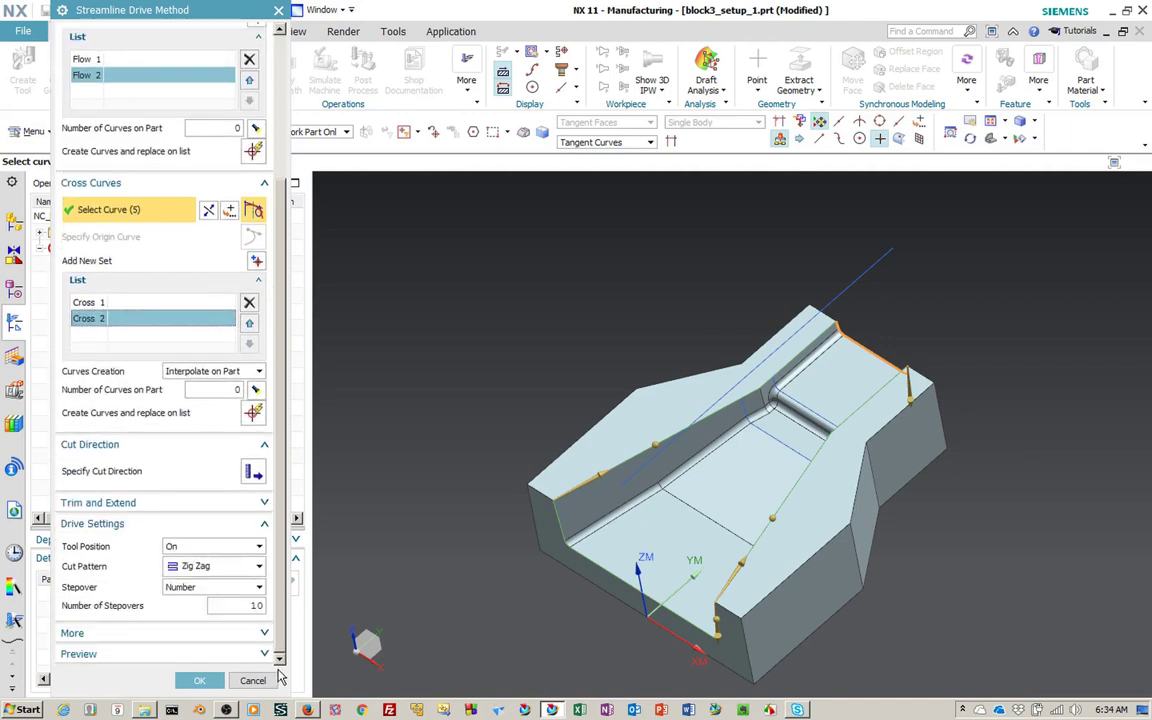
{"action": "left_click", "coordinate": [251, 474]}
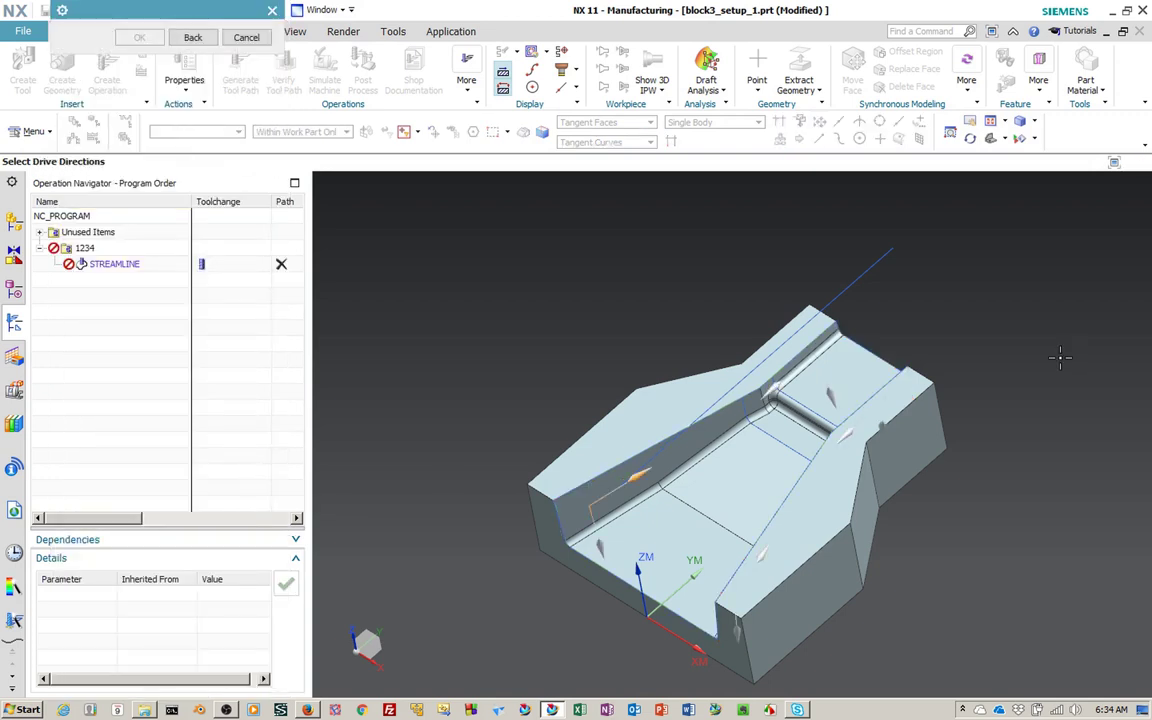
{"action": "left_click", "coordinate": [776, 385]}
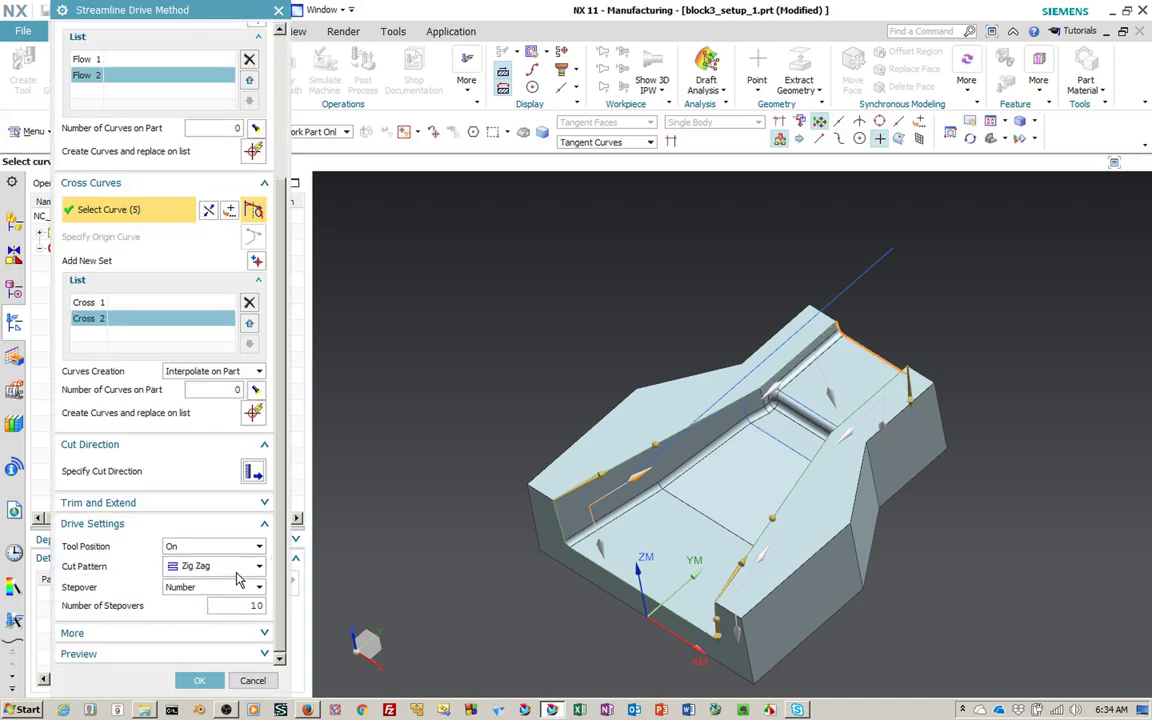
{"action": "double_click", "coordinate": [235, 127]}
{"action": "left_click", "coordinate": [218, 679]}
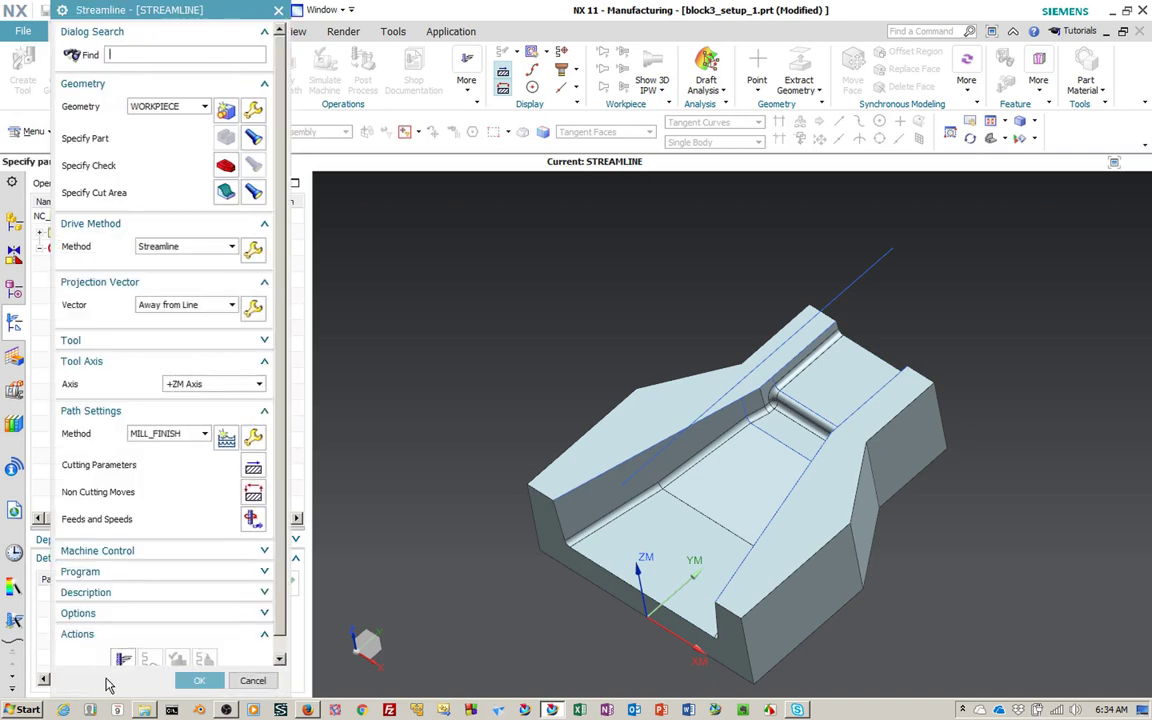
Step: Generate the Streamline tool path with the lengthwise cut direction and examine it on the channel
{"action": "left_click", "coordinate": [122, 660]}
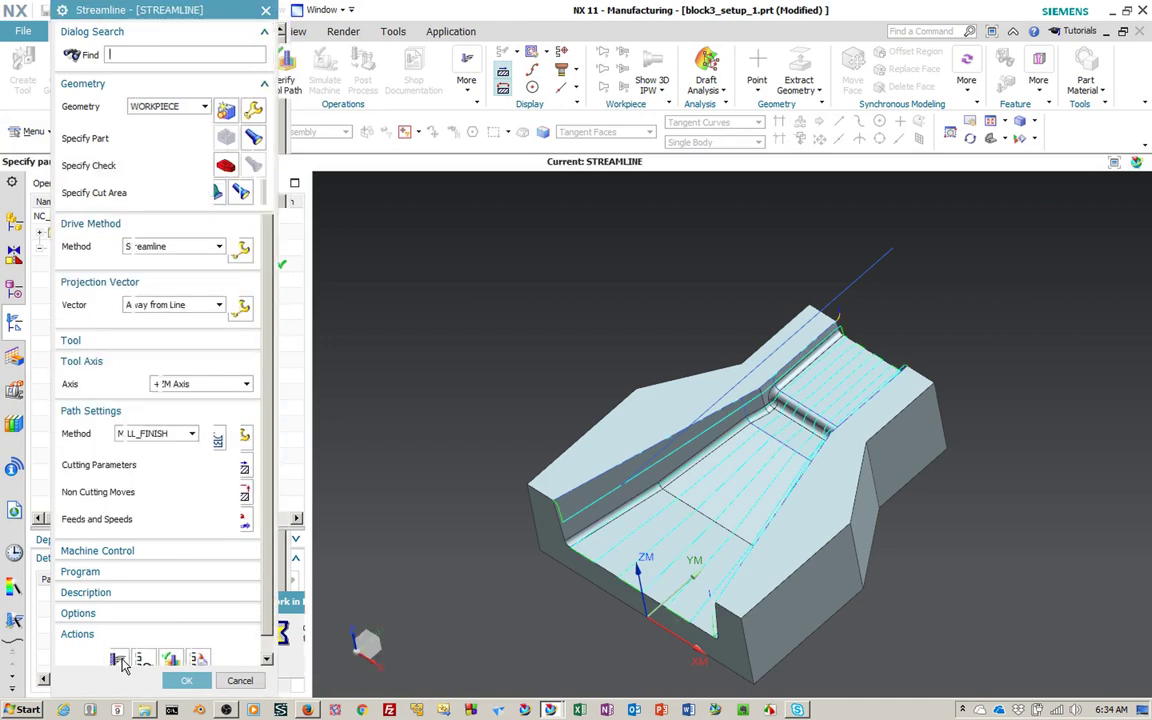
{"action": "mouse_move", "coordinate": [471, 622]}
{"action": "middle_mouse_down"}
{"action": "mouse_move", "coordinate": [511, 631]}
{"action": "mouse_move", "coordinate": [485, 619]}
{"action": "middle_mouse_up"}
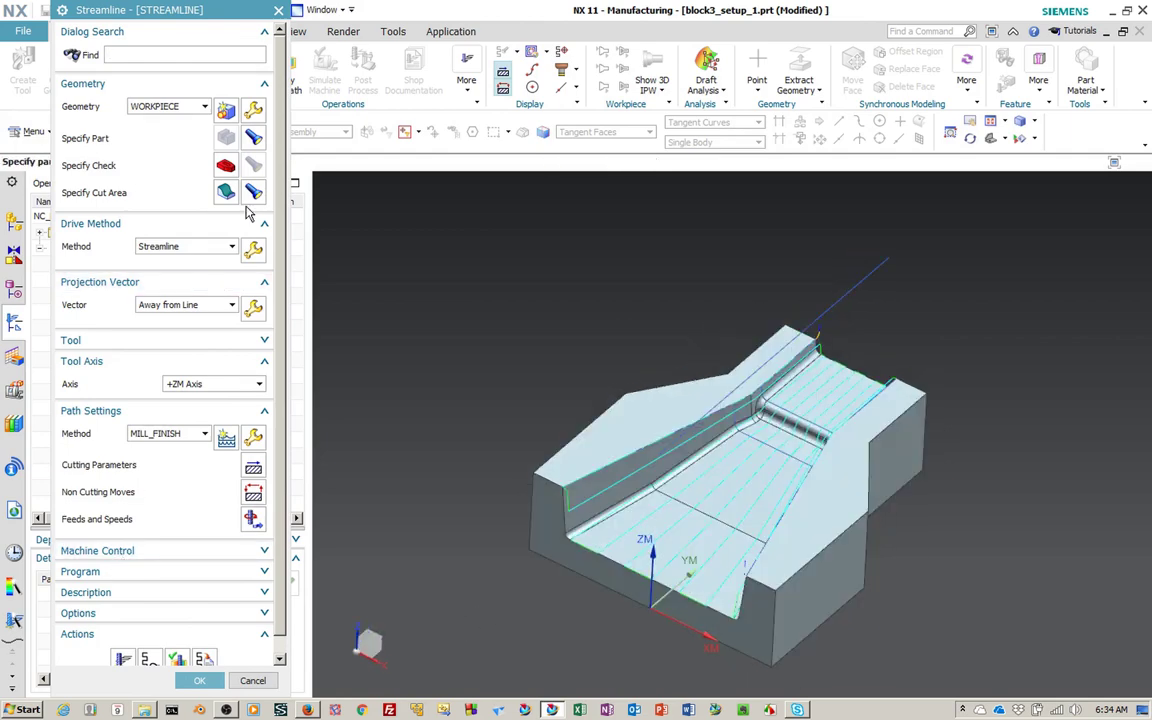
Step: In the Streamline drive method settings, set the tool position to Tanto and the number of stepovers to 20, and accept them
{"action": "middle_click", "coordinate": [250, 262]}
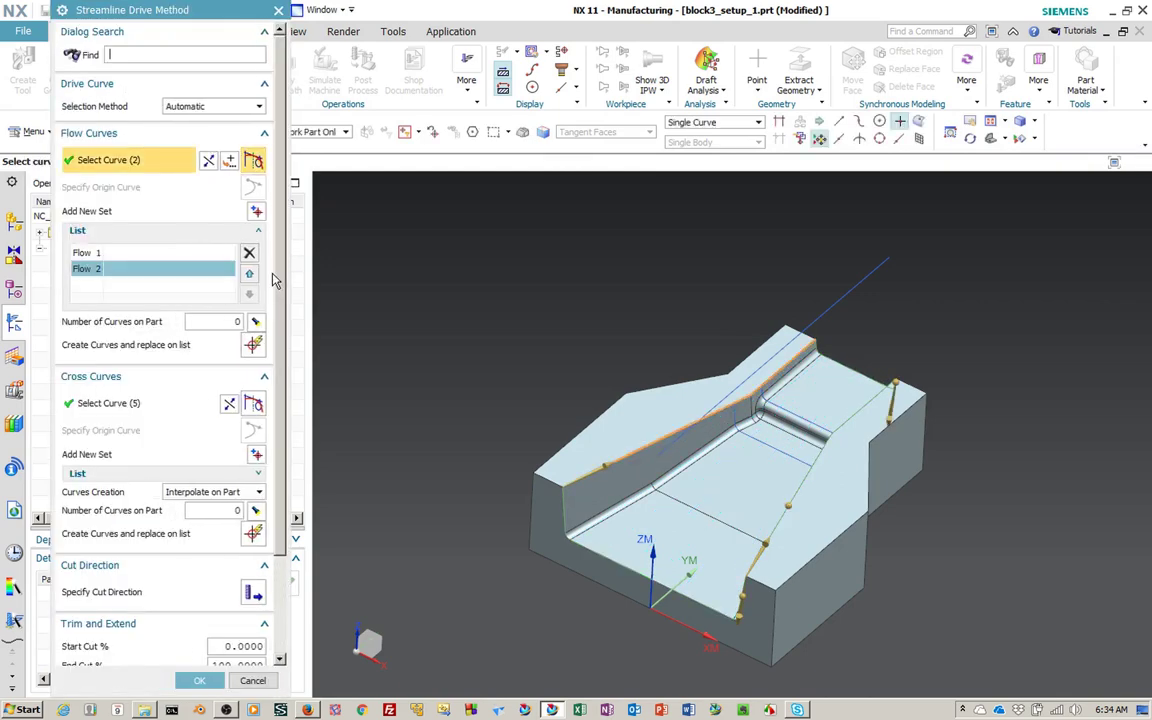
{"action": "left_click_drag", "start_coordinate": [280, 281], "coordinate": [276, 533]}
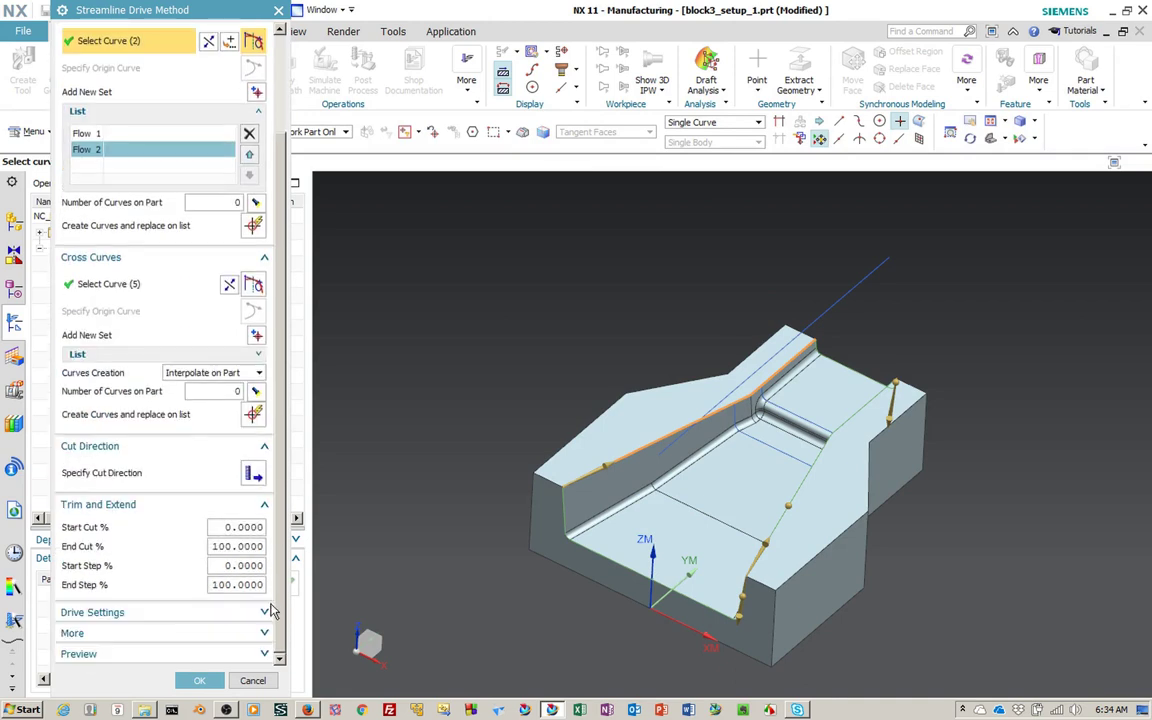
{"action": "left_click", "coordinate": [235, 613]}
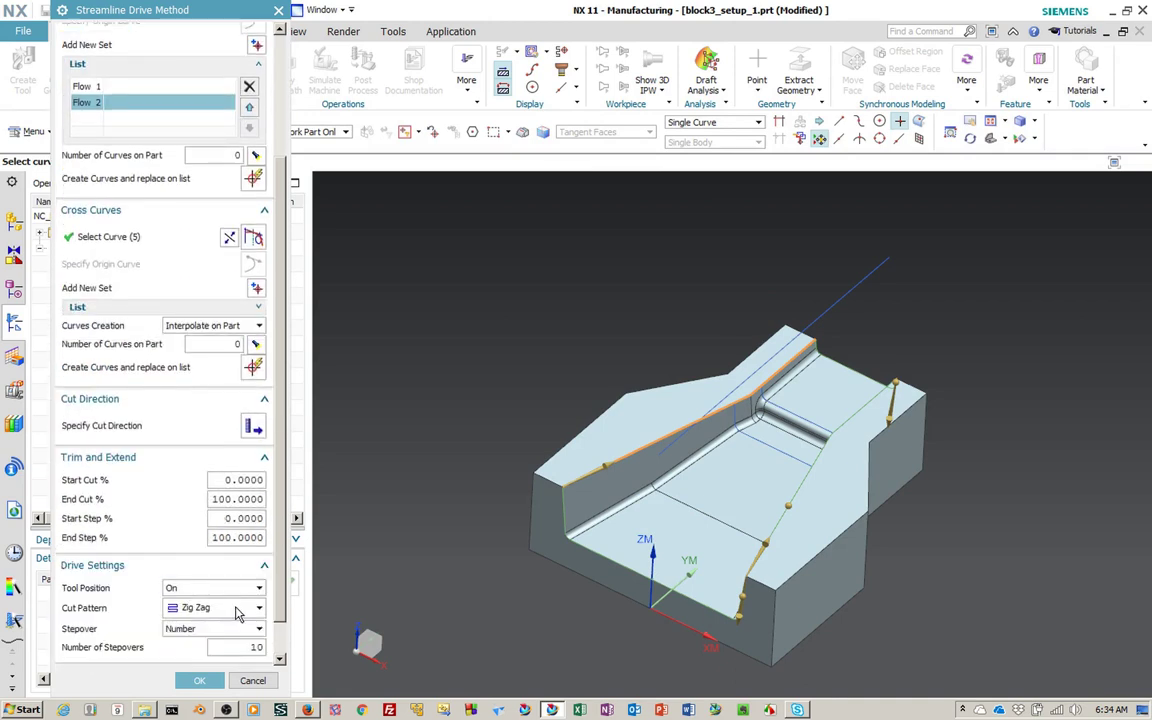
{"action": "left_click", "coordinate": [192, 594]}
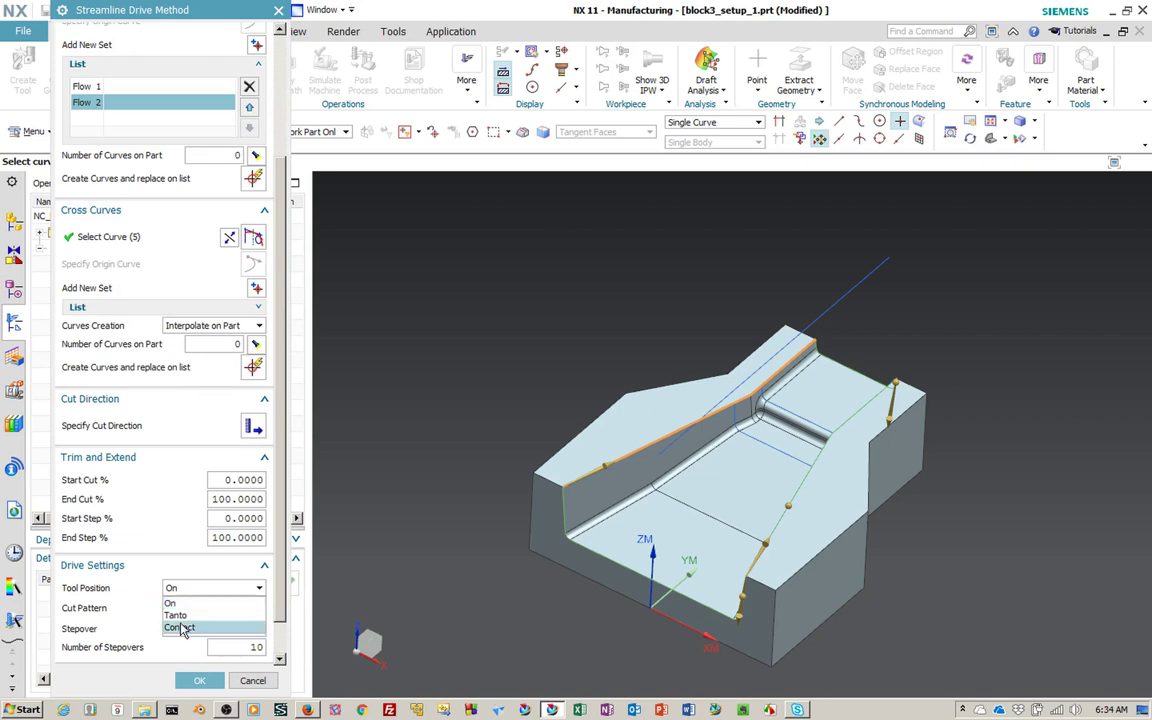
{"action": "left_click", "coordinate": [181, 625]}
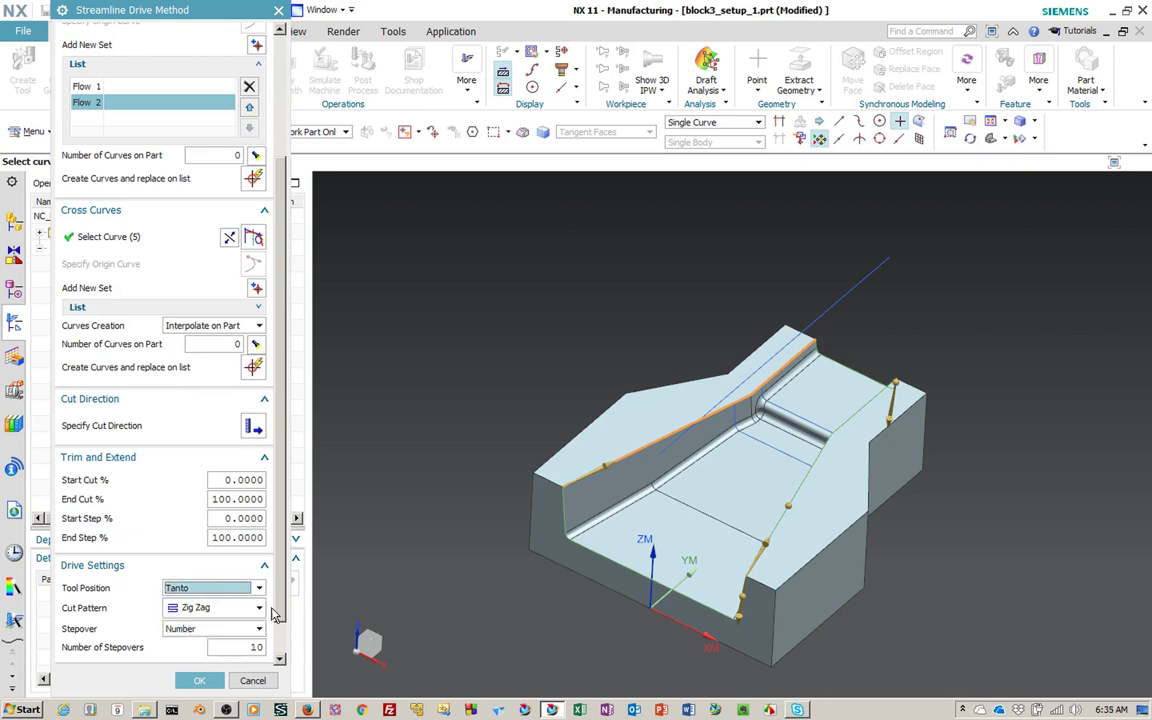
{"action": "left_click_drag", "start_coordinate": [236, 647], "coordinate": [289, 651]}
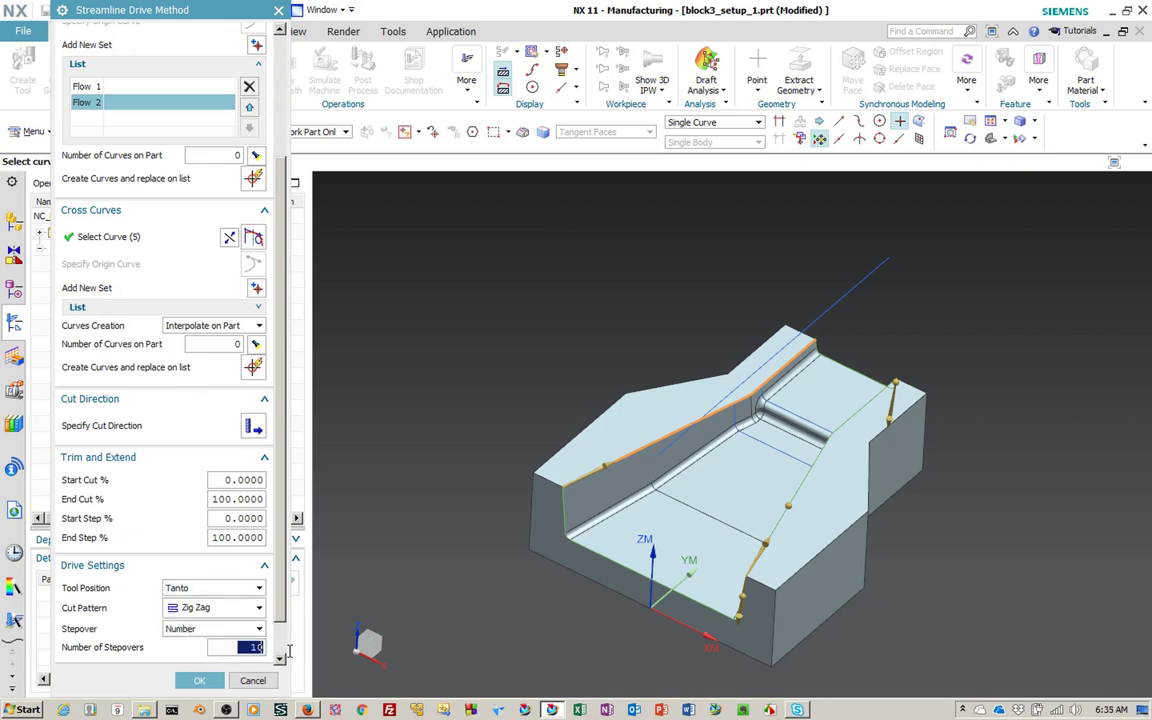
{"action": "type", "text": "20"}
{"action": "key", "text": "Return"}
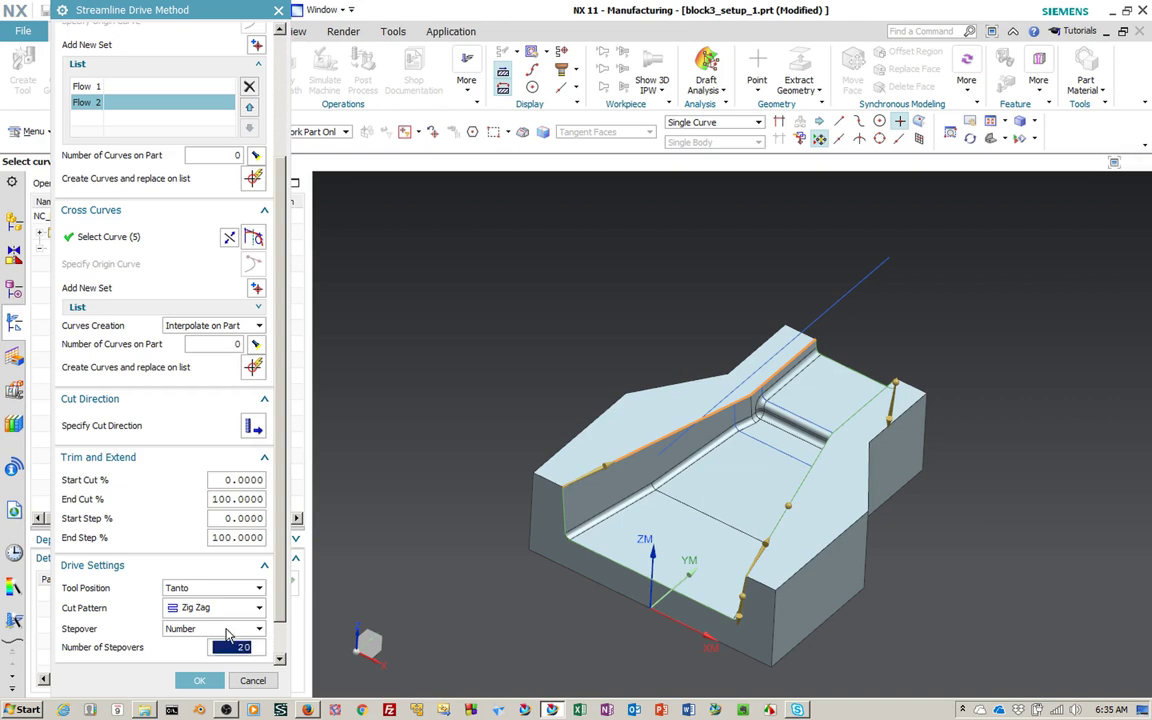
{"action": "left_click", "coordinate": [210, 679]}
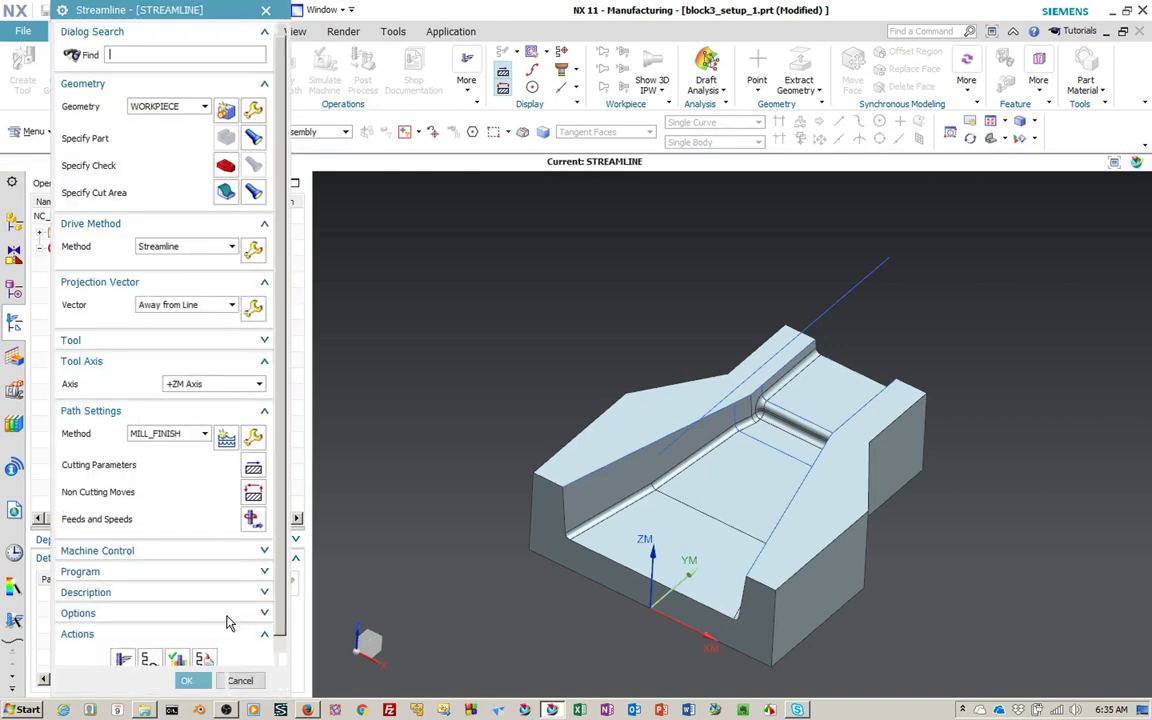
Step: Regenerate the tool path with 20 stepovers and examine the passes along the channel floor and walls
{"action": "left_click", "coordinate": [123, 659]}
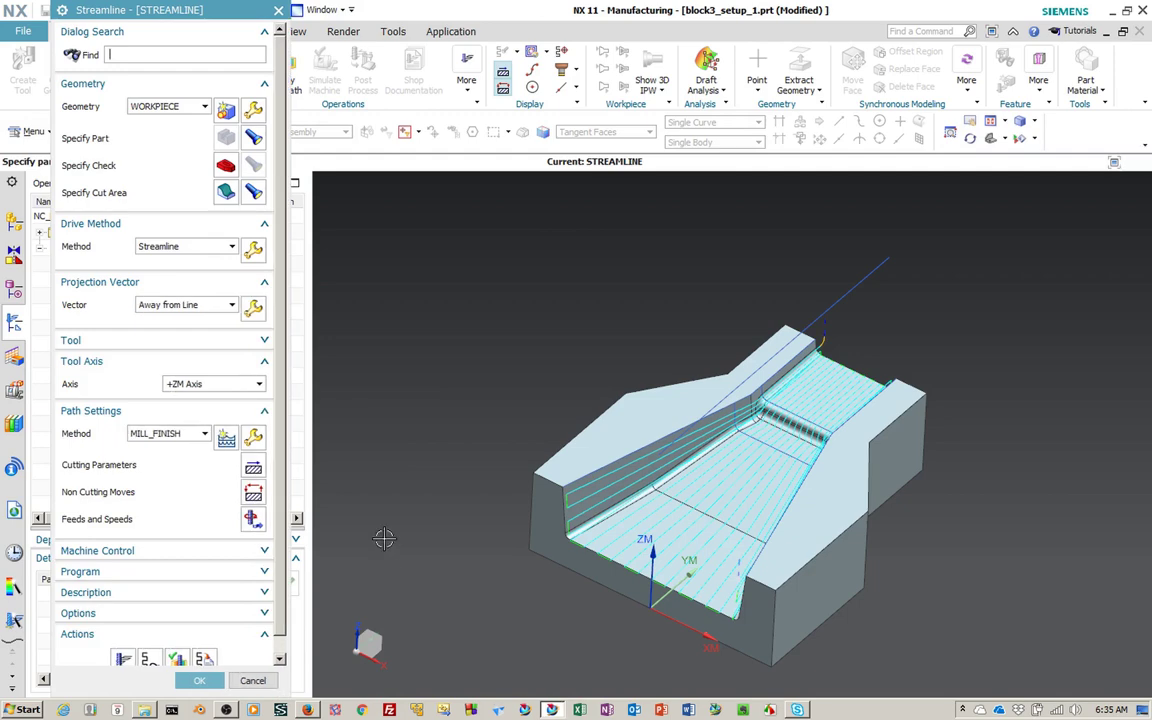
{"action": "middle_click_drag", "start_coordinate": [383, 537], "coordinate": [409, 538]}
{"action": "scroll", "coordinate": [850, 530], "scroll_direction": "down", "scroll_amount": 2}
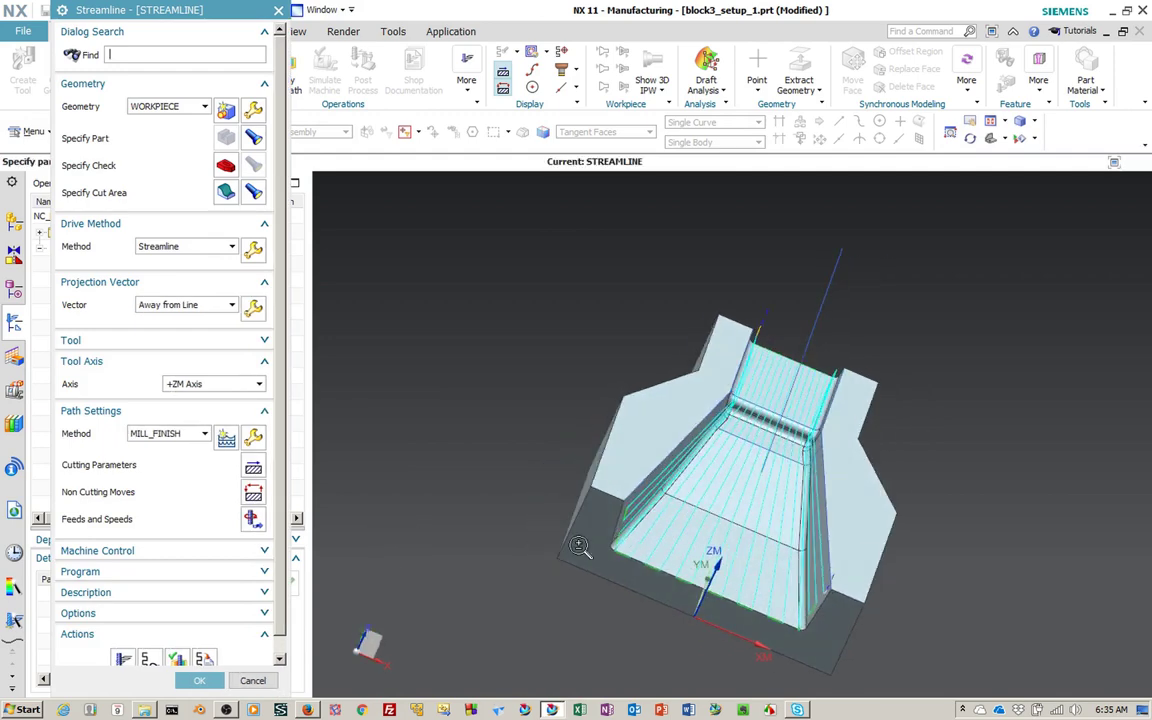
{"action": "scroll", "coordinate": [850, 530], "scroll_direction": "up", "scroll_amount": 5}
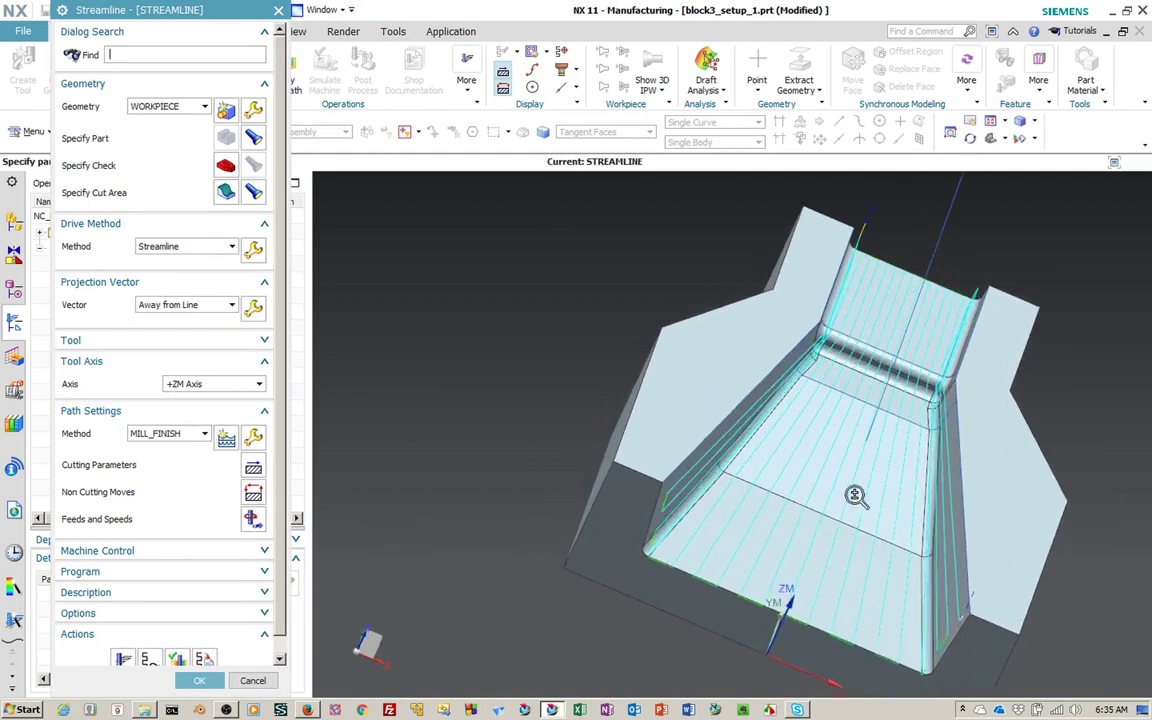
{"action": "middle_click_drag", "start_coordinate": [933, 437], "coordinate": [753, 478], "text": "shift"}
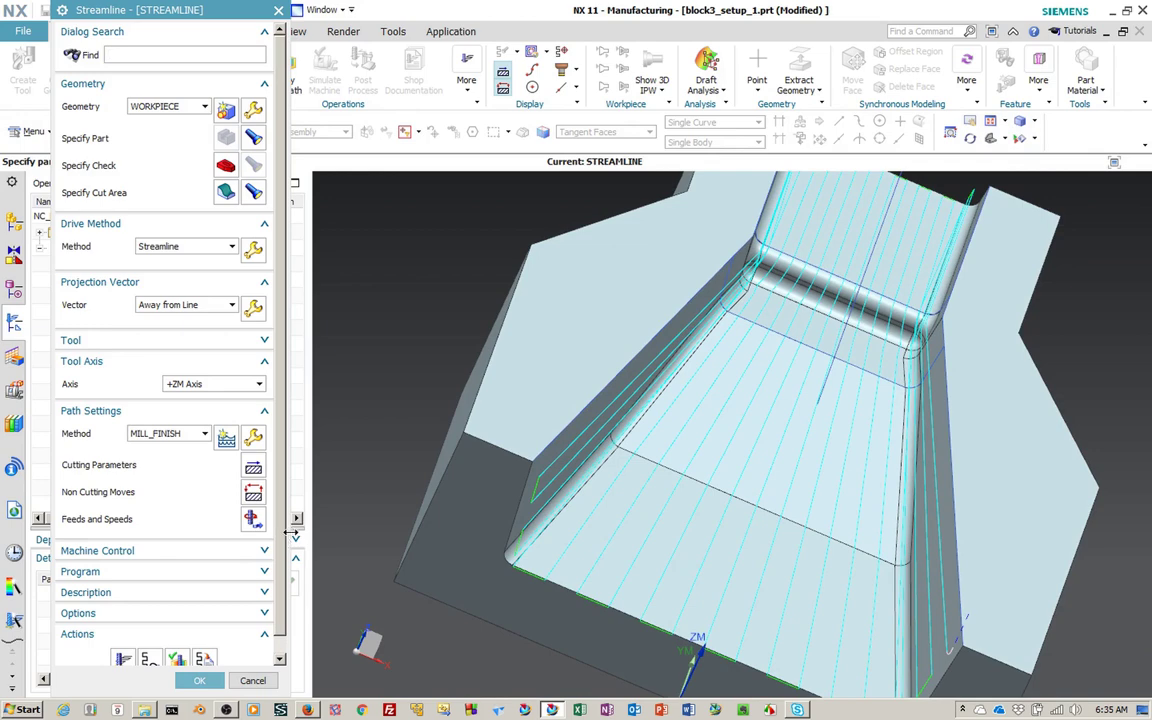
{"action": "scroll", "coordinate": [283, 552], "scroll_direction": "down", "scroll_amount": 1}
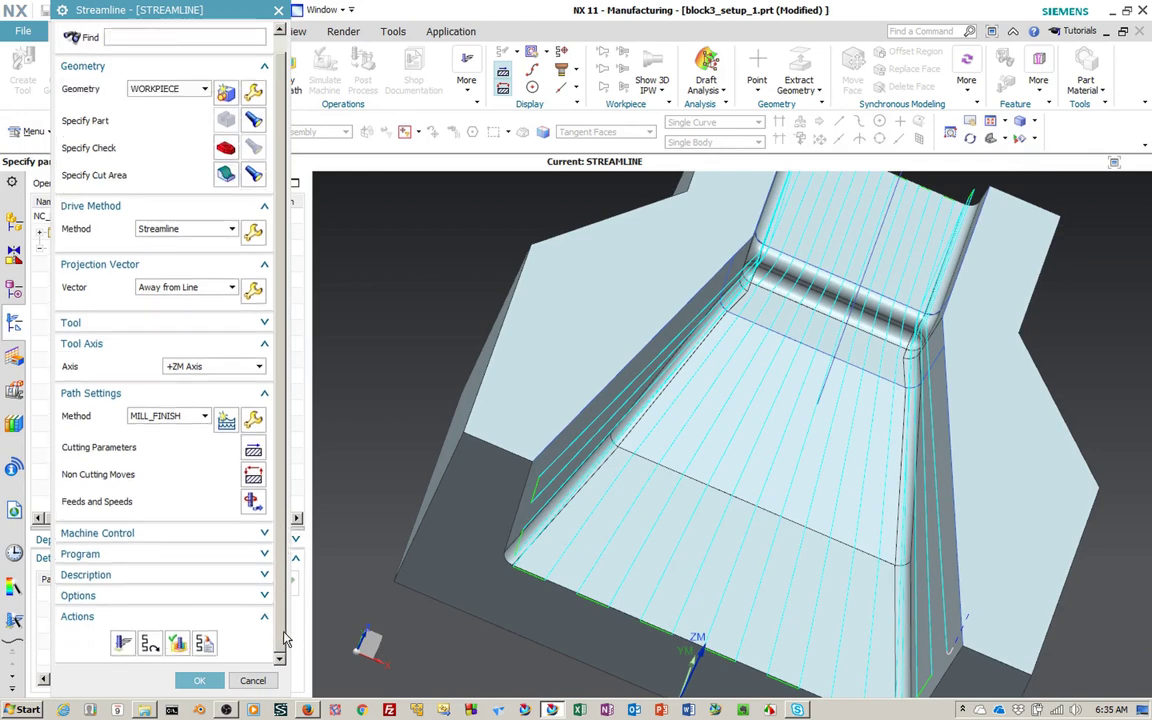
Step: Change the drive method's stepover to Scallop with a maximum scallop height of .002, and accept the settings
{"action": "left_click", "coordinate": [253, 231]}
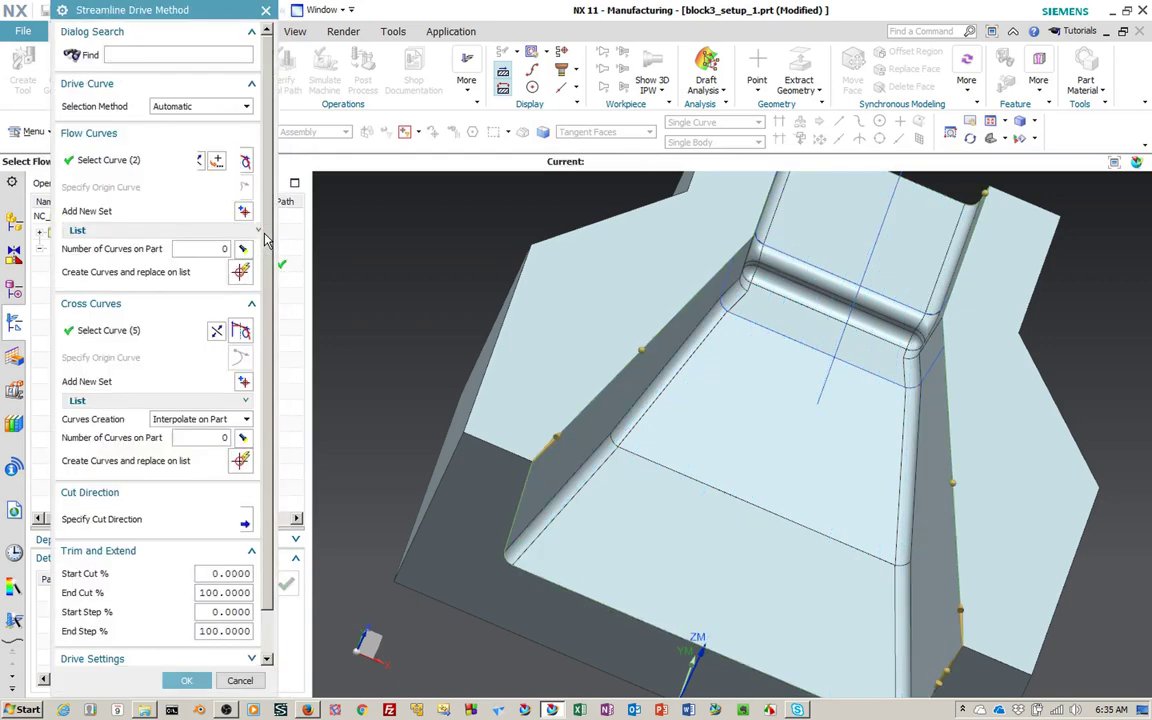
{"action": "left_click", "coordinate": [259, 231]}
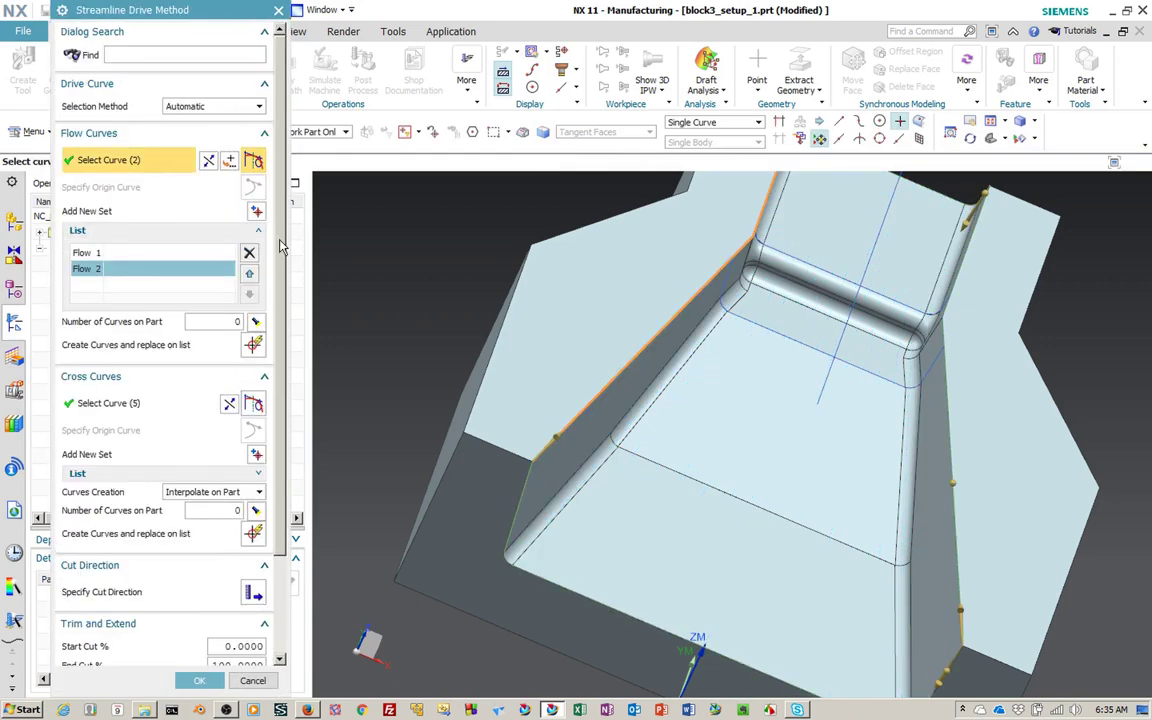
{"action": "scroll", "coordinate": [265, 530], "scroll_direction": "down", "scroll_amount": 3}
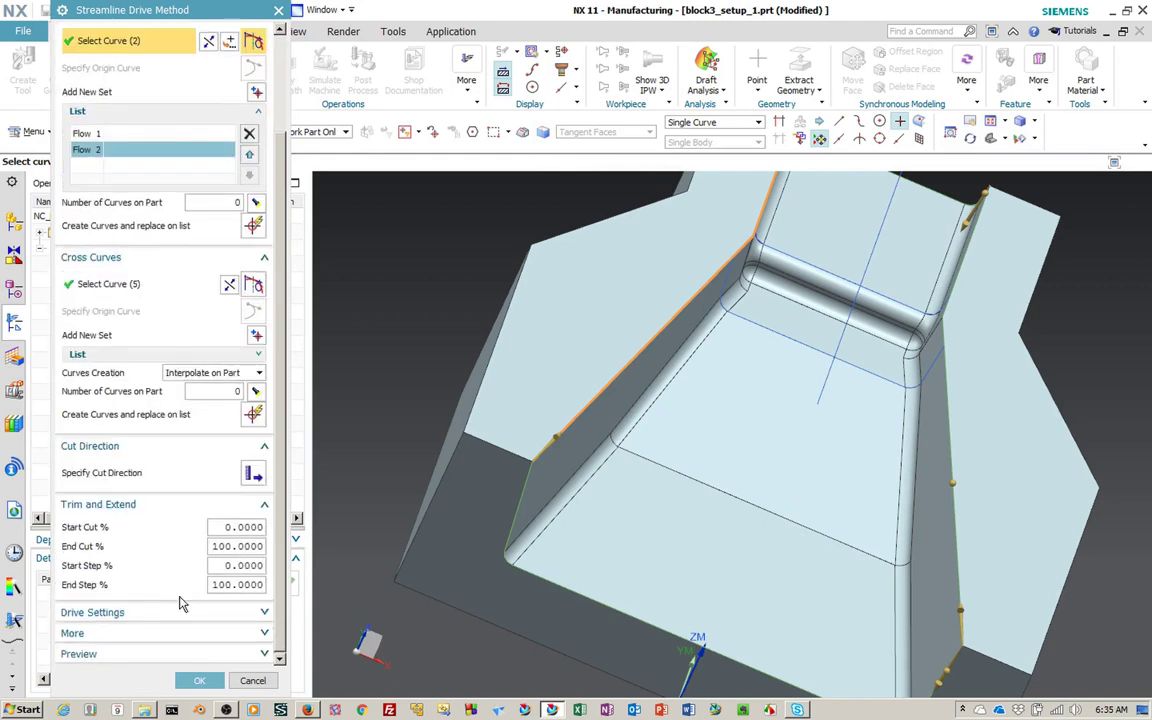
{"action": "left_click", "coordinate": [147, 612]}
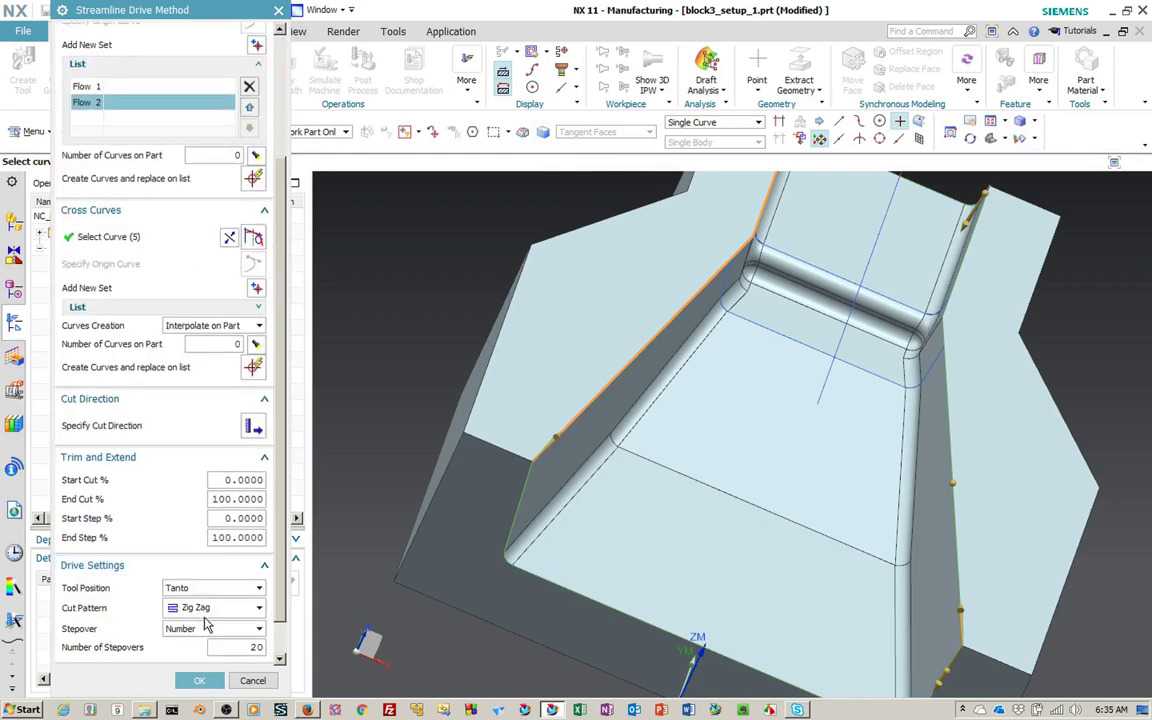
{"action": "left_click", "coordinate": [211, 630]}
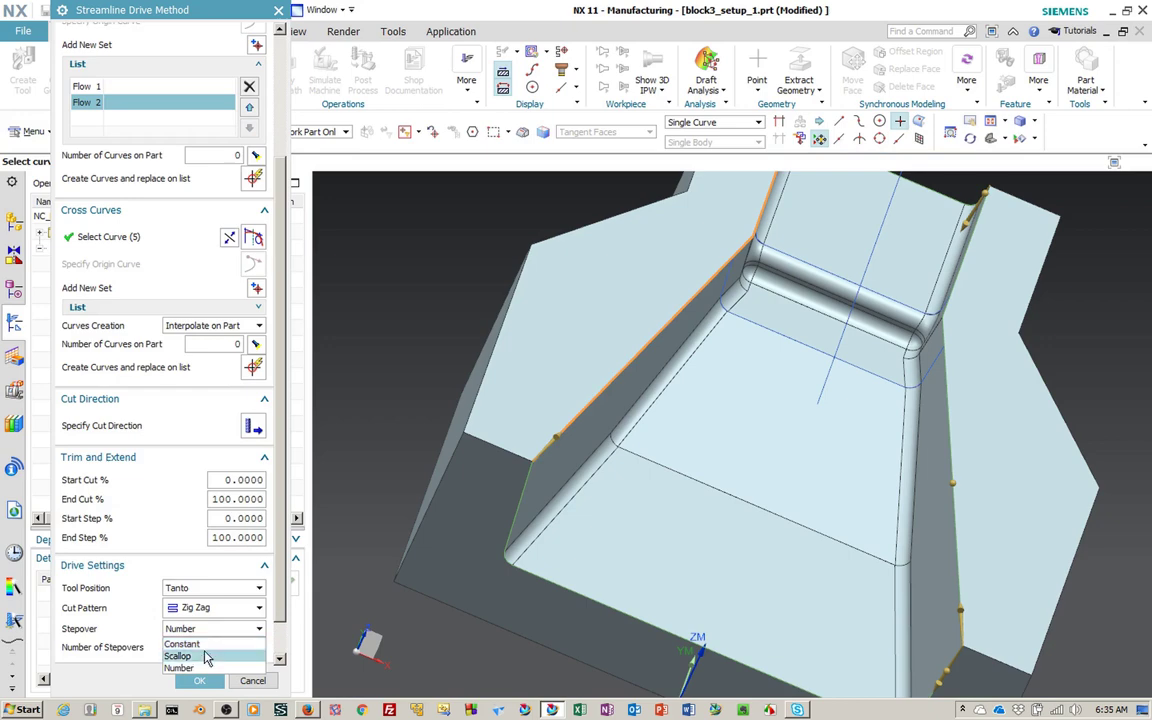
{"action": "left_click", "coordinate": [205, 656]}
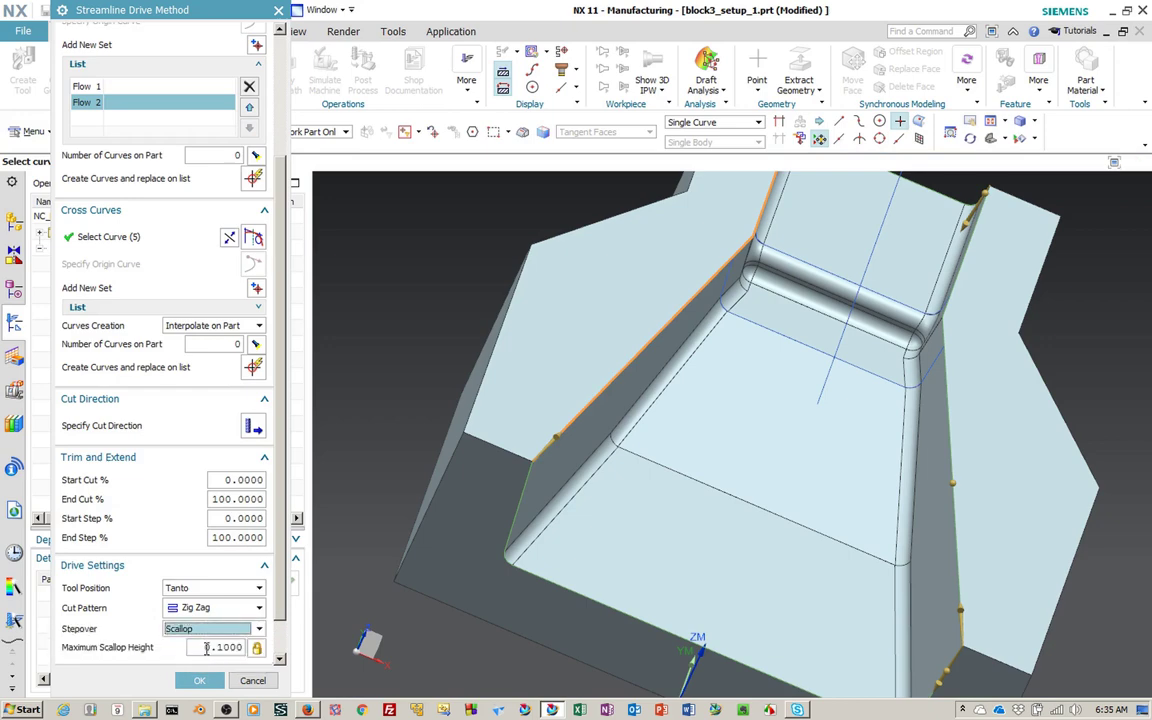
{"action": "left_click_drag", "start_coordinate": [206, 648], "coordinate": [247, 648]}
{"action": "double_click", "coordinate": [232, 648]}
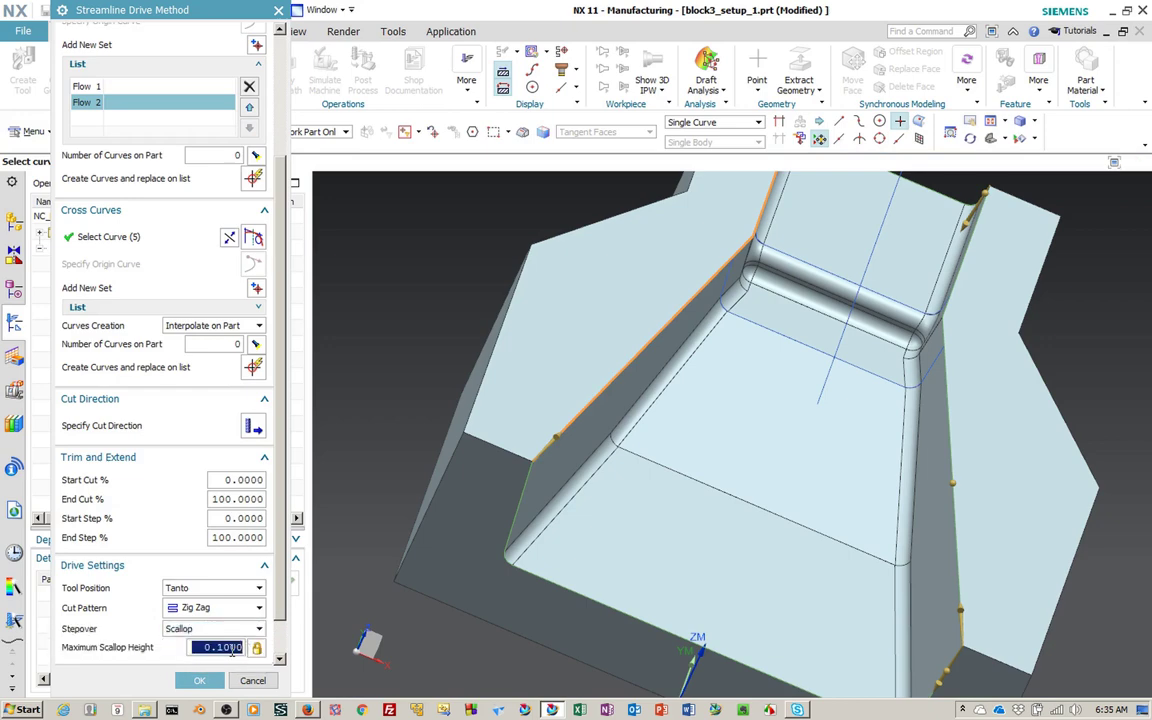
{"action": "type", "text": "."}
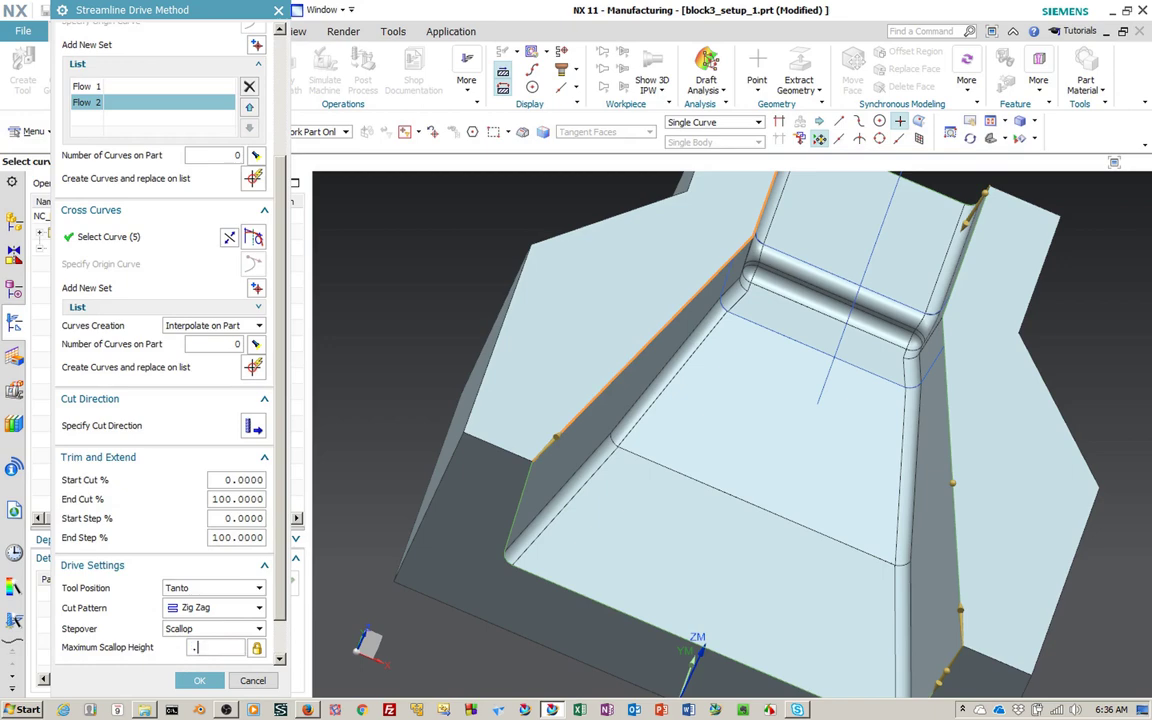
{"action": "type", "text": "002"}
{"action": "double_click", "coordinate": [231, 650]}
{"action": "left_click", "coordinate": [180, 681]}
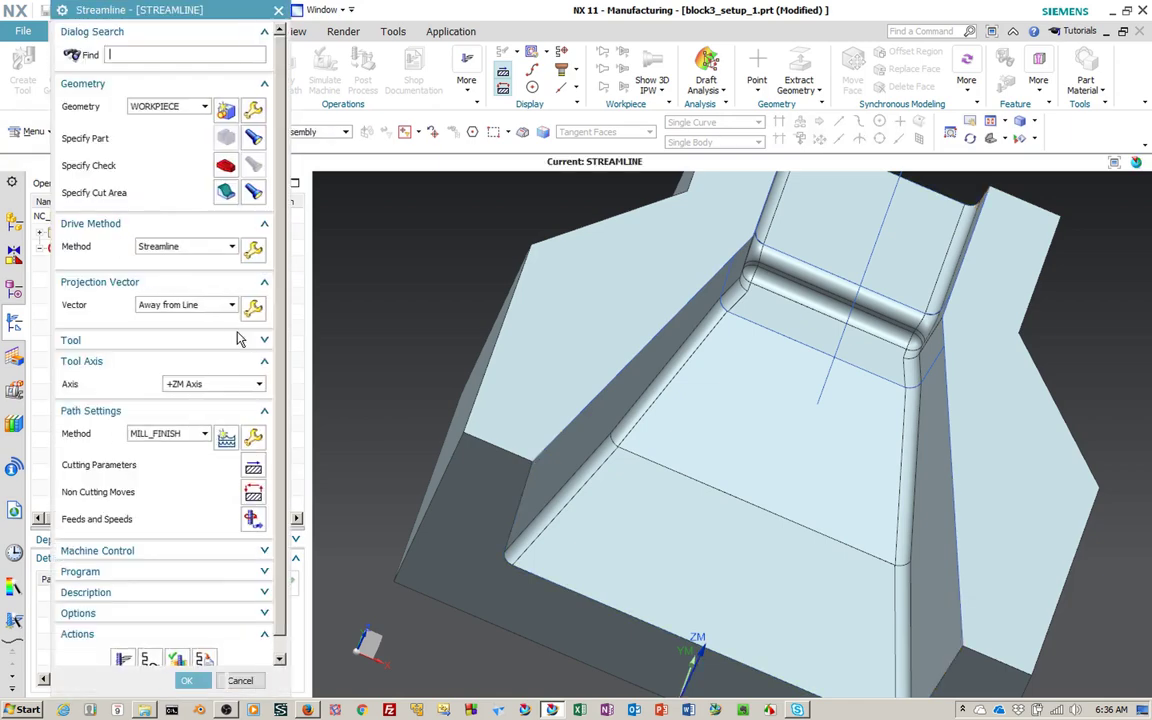
Step: Regenerate the tool path with the scallop stepover and examine its passes on the channel walls and fillets
{"action": "left_click", "coordinate": [124, 658]}
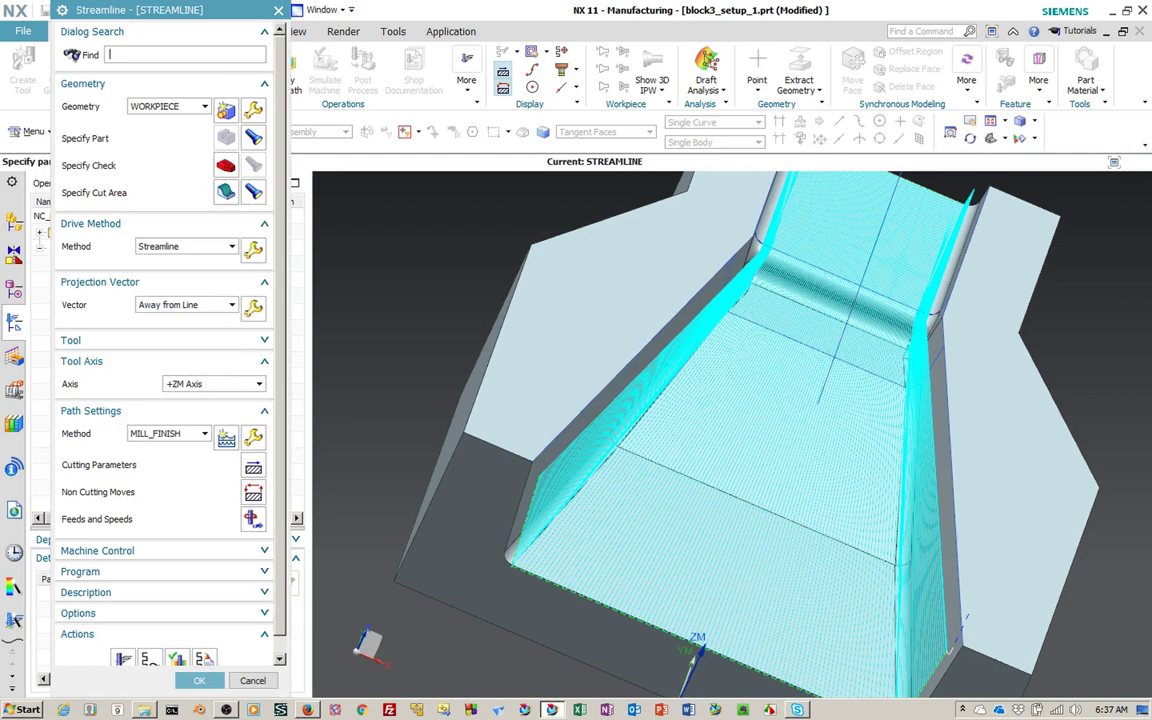
{"action": "middle_click_drag", "start_coordinate": [962, 468], "coordinate": [1025, 511]}
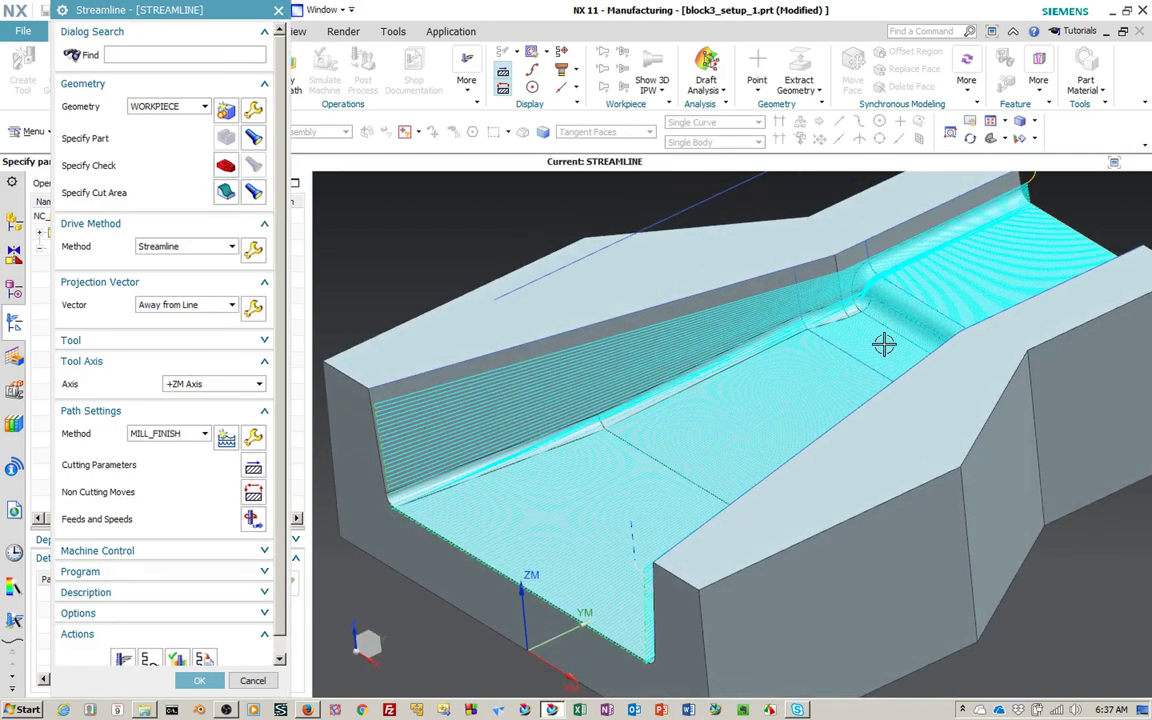
{"action": "scroll", "coordinate": [884, 340], "scroll_direction": "up", "scroll_amount": 5}
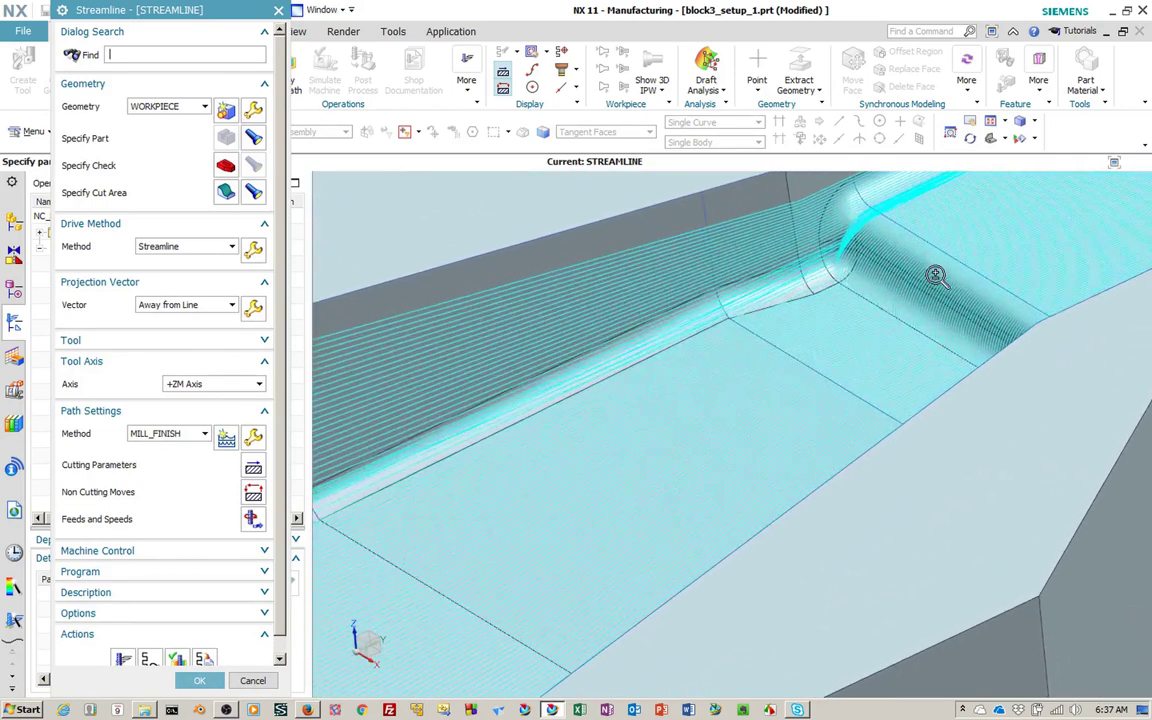
{"action": "scroll", "coordinate": [951, 254], "scroll_direction": "down", "scroll_amount": 6}
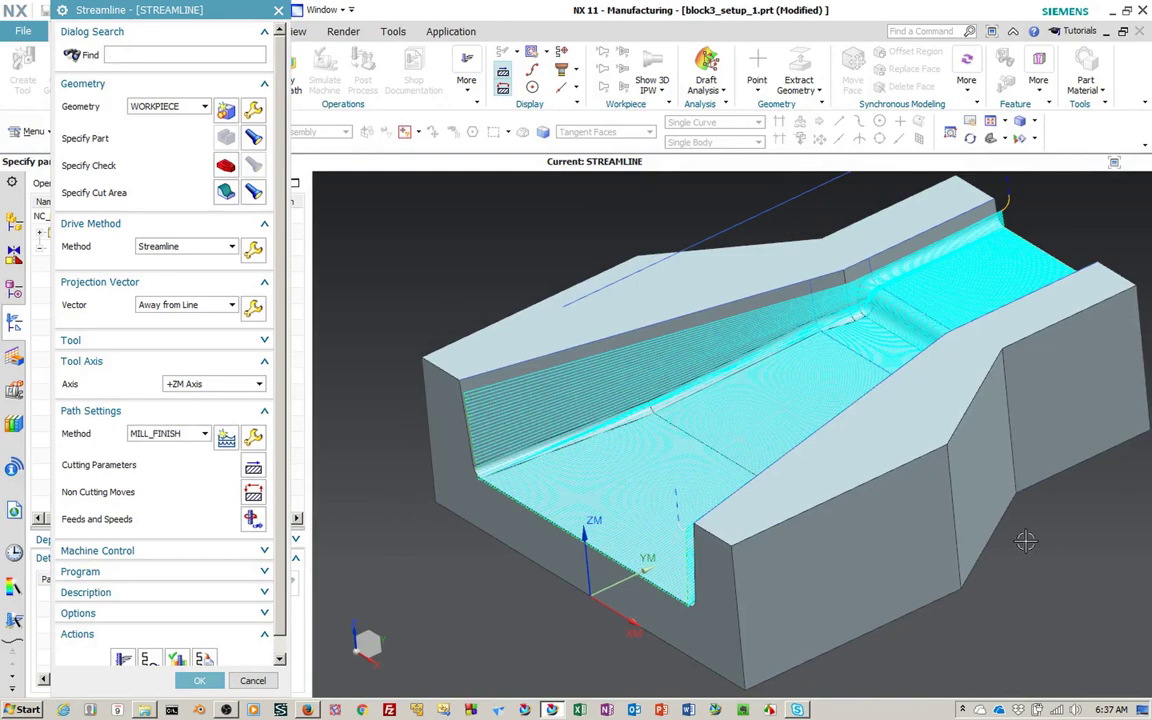
{"action": "mouse_move", "coordinate": [1038, 541]}
{"action": "middle_mouse_down"}
{"action": "mouse_move", "coordinate": [1110, 553]}
{"action": "mouse_move", "coordinate": [1035, 562]}
{"action": "mouse_move", "coordinate": [1028, 530]}
{"action": "middle_mouse_up"}
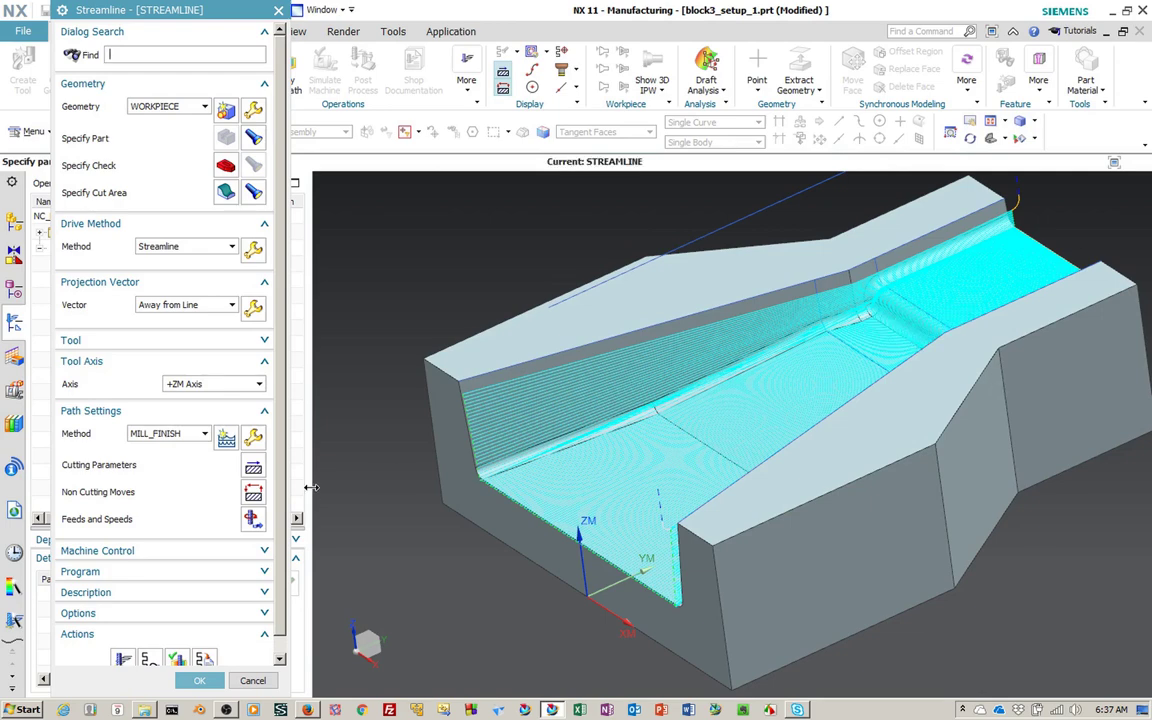
Step: Accept the STREAMLINE operation and save the part file
{"action": "scroll", "coordinate": [282, 518], "scroll_direction": "down", "scroll_amount": 1}
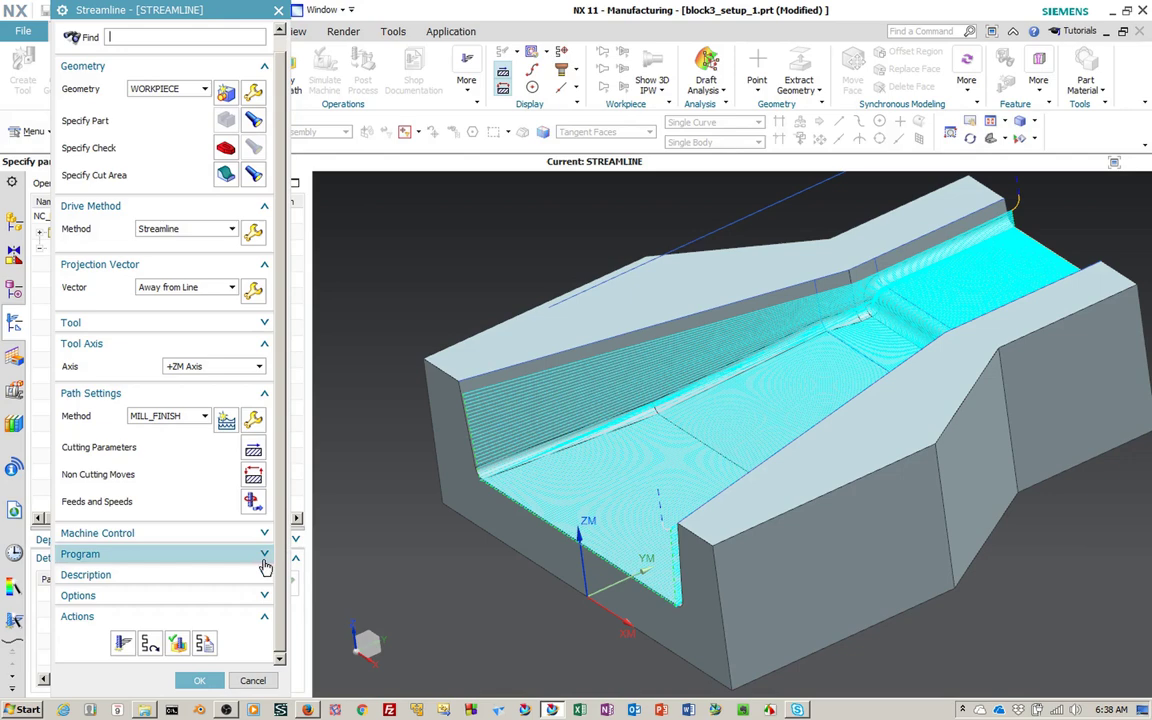
{"action": "left_click", "coordinate": [193, 680]}
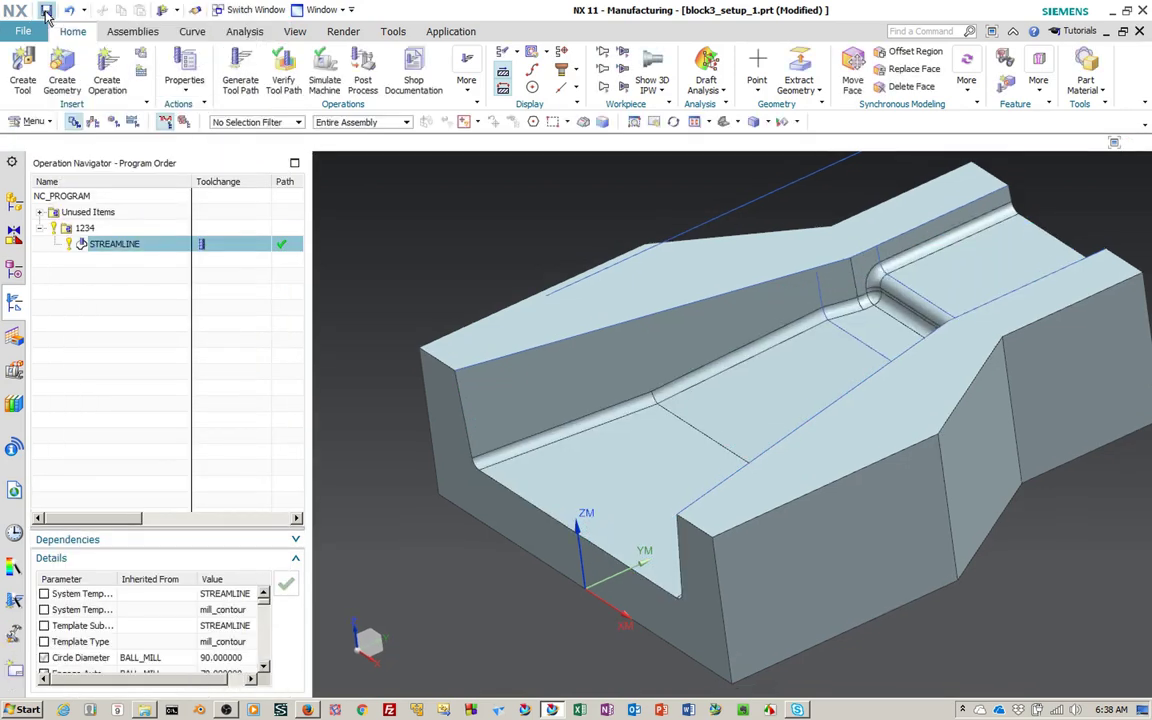
{"action": "left_click", "coordinate": [46, 11]}
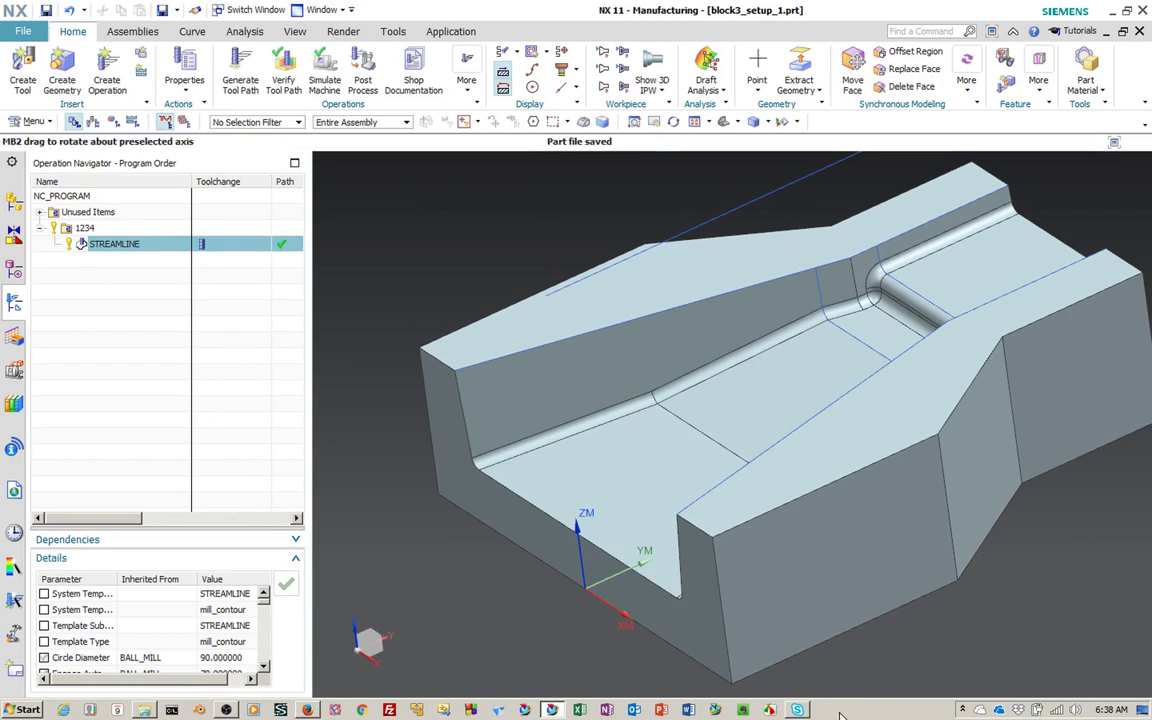
Step: Collapse the operation details and display the STREAMLINE operation's tool path on the block
{"action": "left_click", "coordinate": [296, 561]}
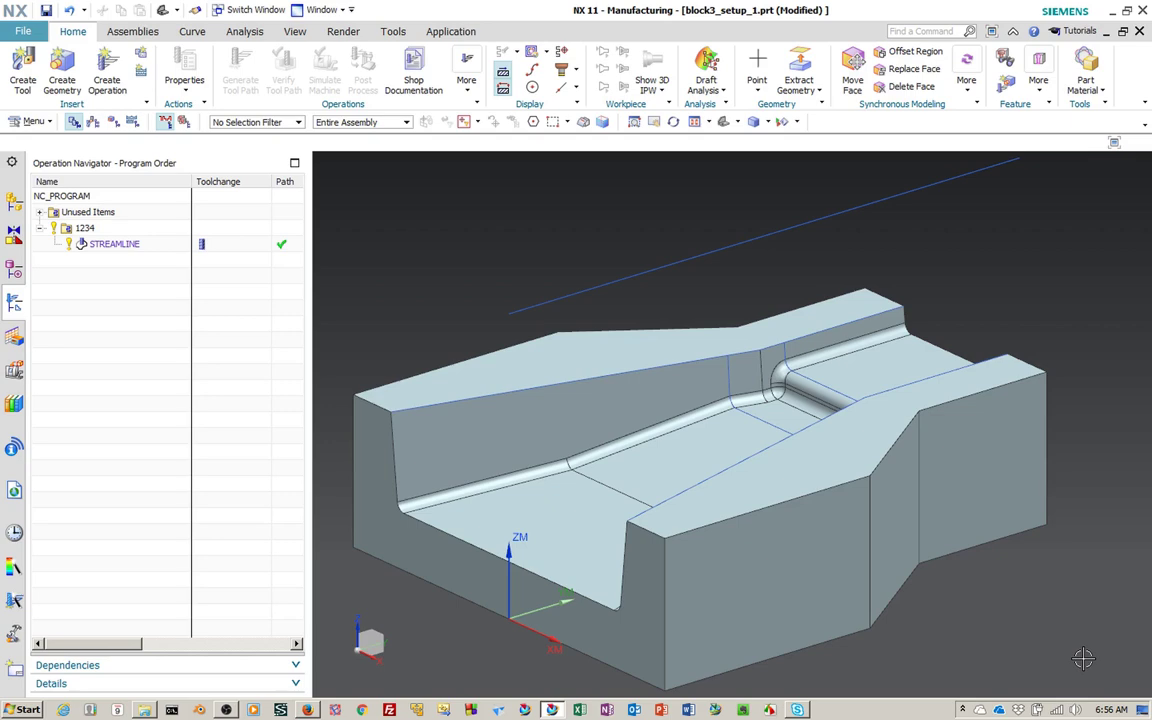
{"action": "mouse_move", "coordinate": [1083, 658]}
{"action": "middle_mouse_down"}
{"action": "mouse_move", "coordinate": [1100, 665]}
{"action": "mouse_move", "coordinate": [1082, 681]}
{"action": "middle_mouse_up"}
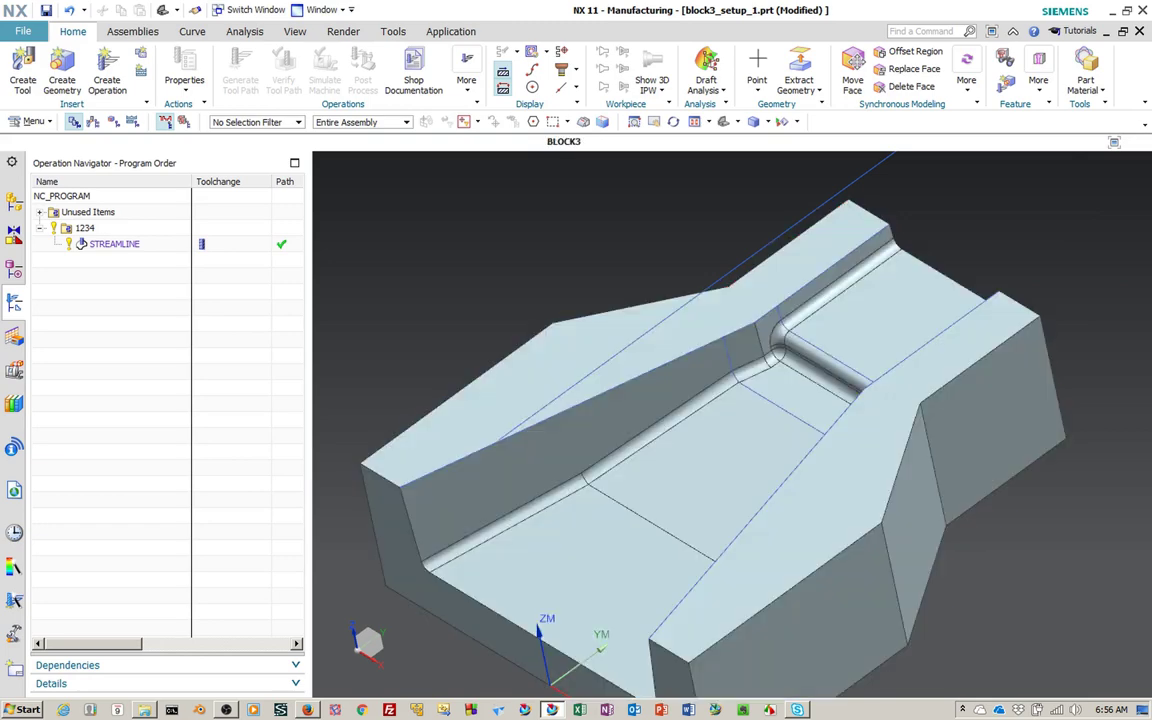
{"action": "left_click", "coordinate": [131, 248]}
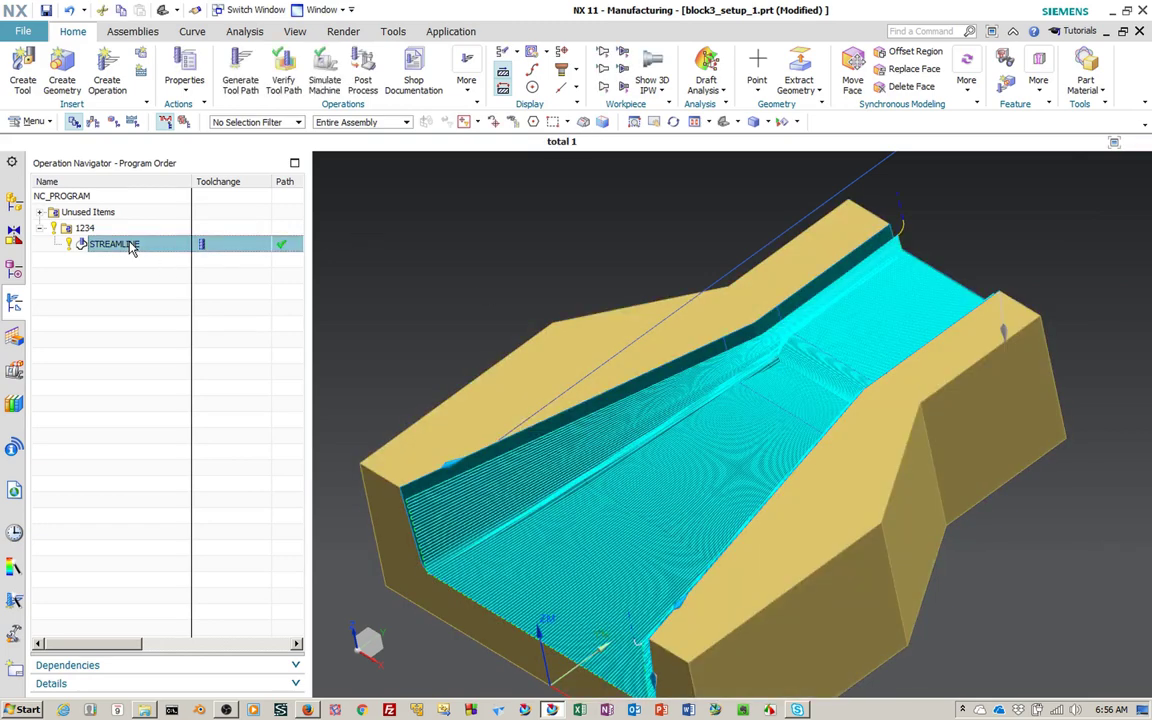
Step: Duplicate the STREAMLINE operation under program group 1234 by copying and pasting it
{"action": "right_click", "coordinate": [131, 248]}
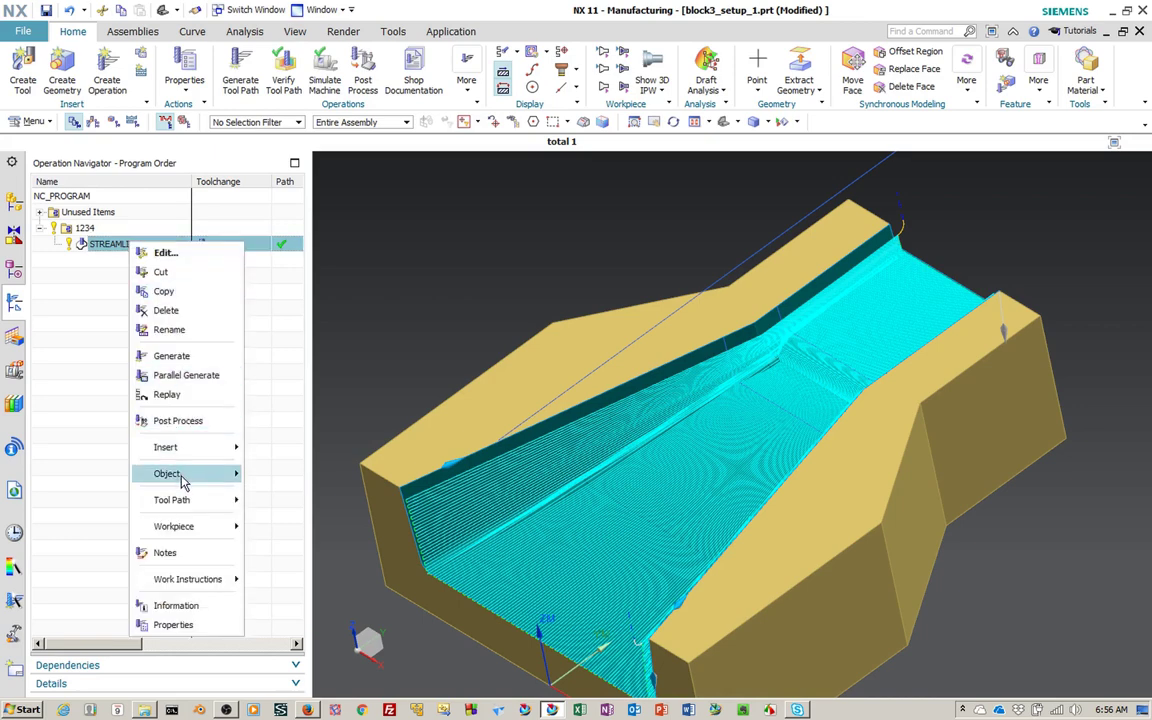
{"action": "left_click", "coordinate": [166, 293]}
{"action": "left_click", "coordinate": [140, 246]}
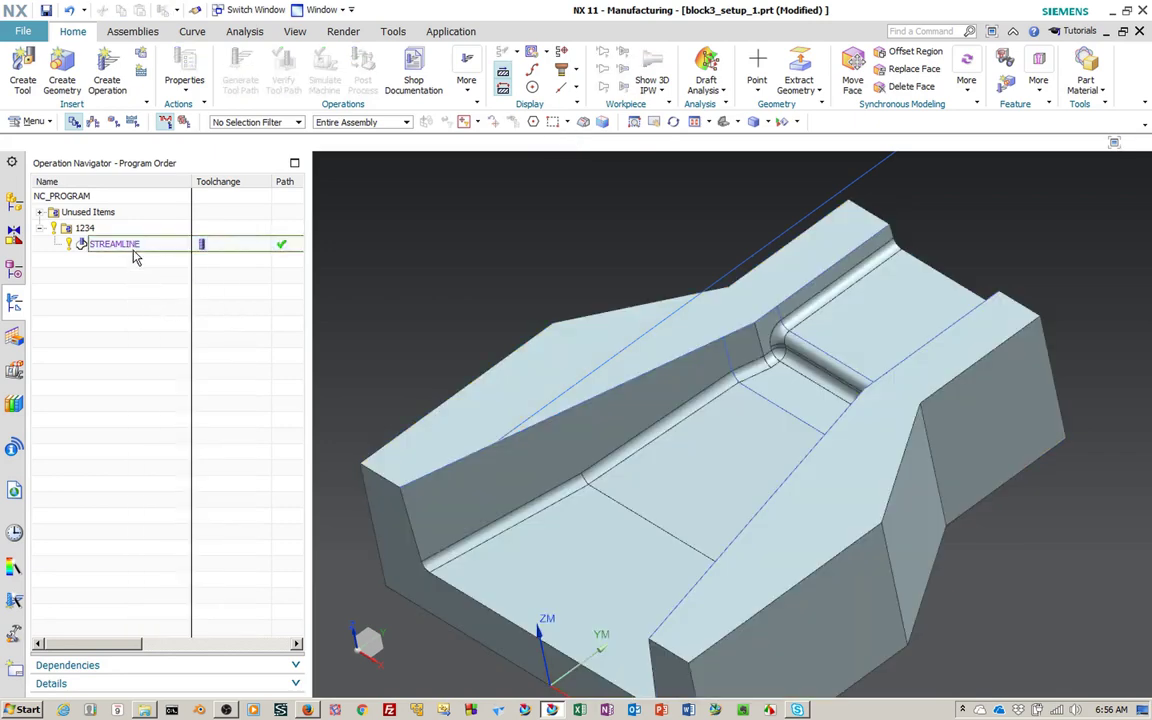
{"action": "left_click", "coordinate": [143, 249]}
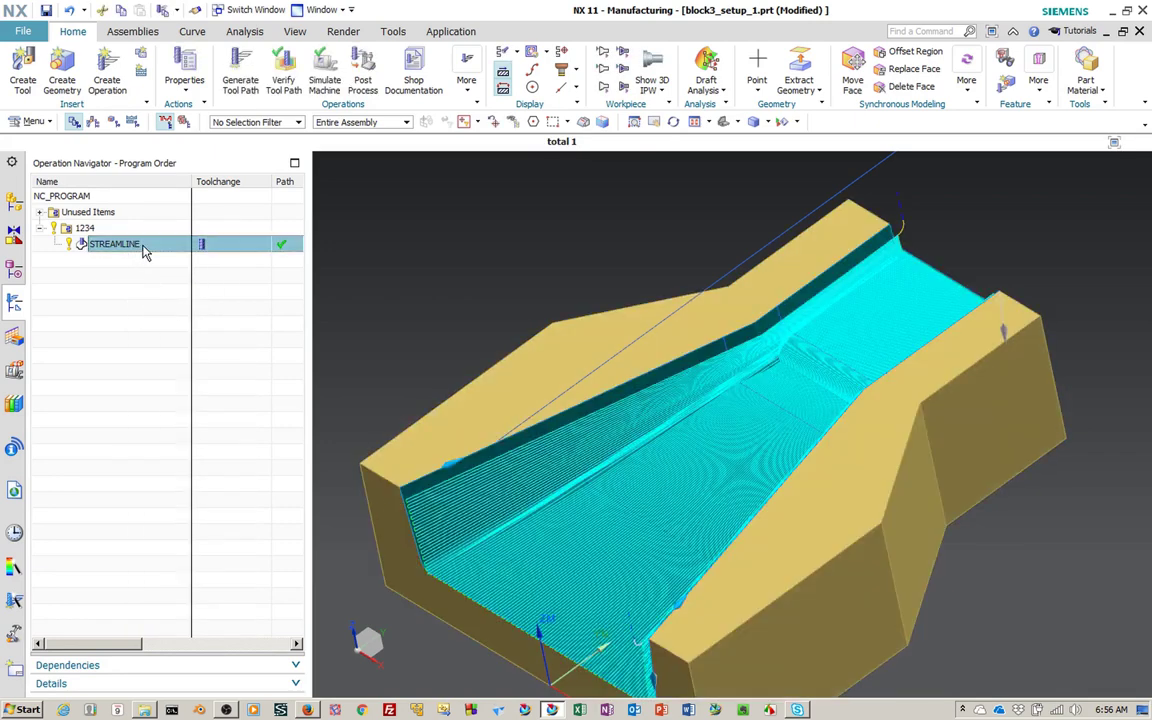
{"action": "right_click", "coordinate": [143, 249]}
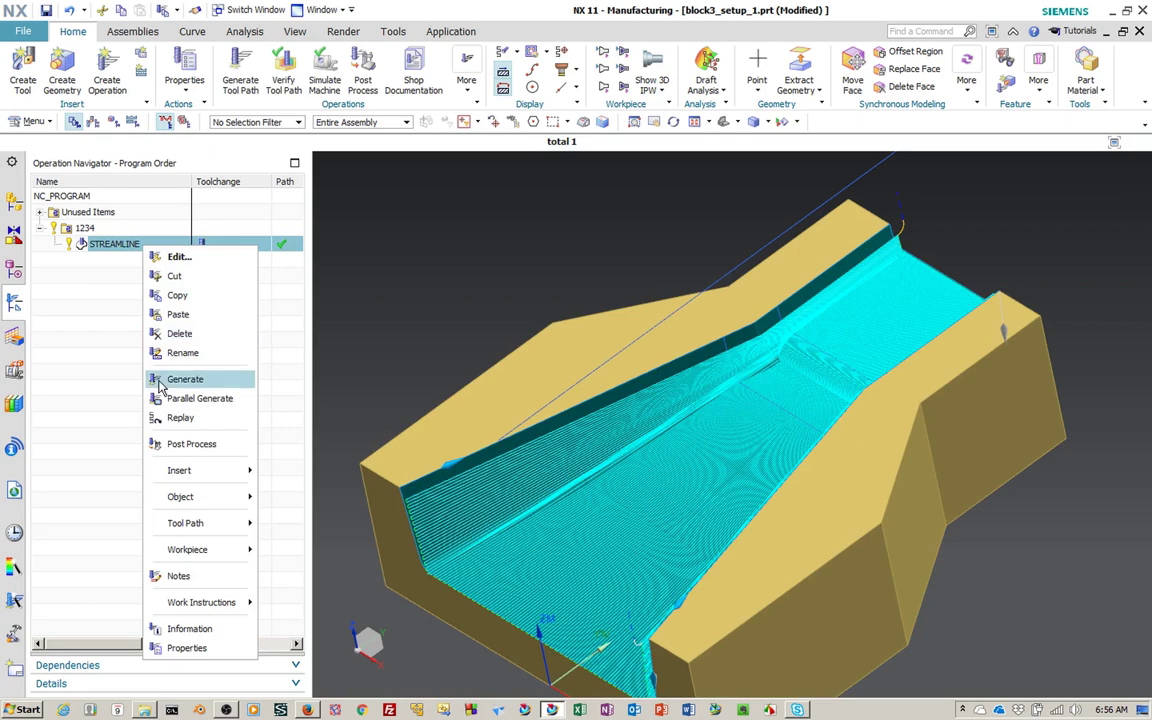
{"action": "left_click", "coordinate": [176, 316]}
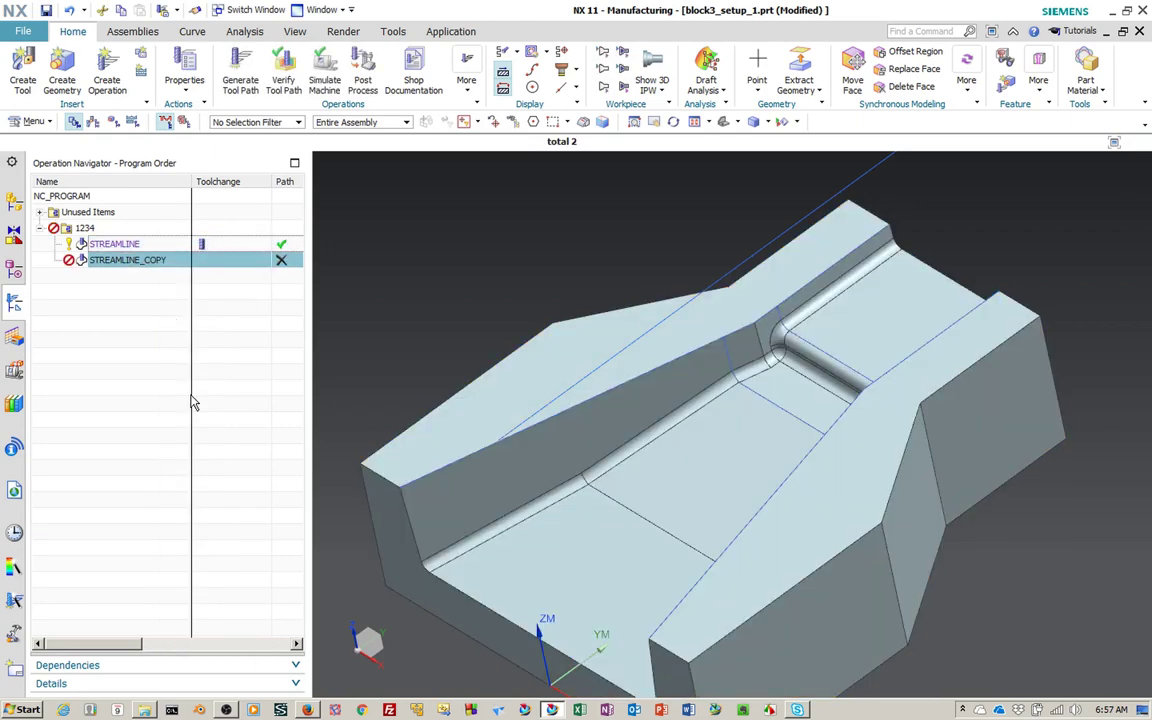
Step: Edit STREAMLINE_COPY to remove its cut area face set, accept the empty cut area, and display the inherited part geometry
{"action": "double_click", "coordinate": [176, 261]}
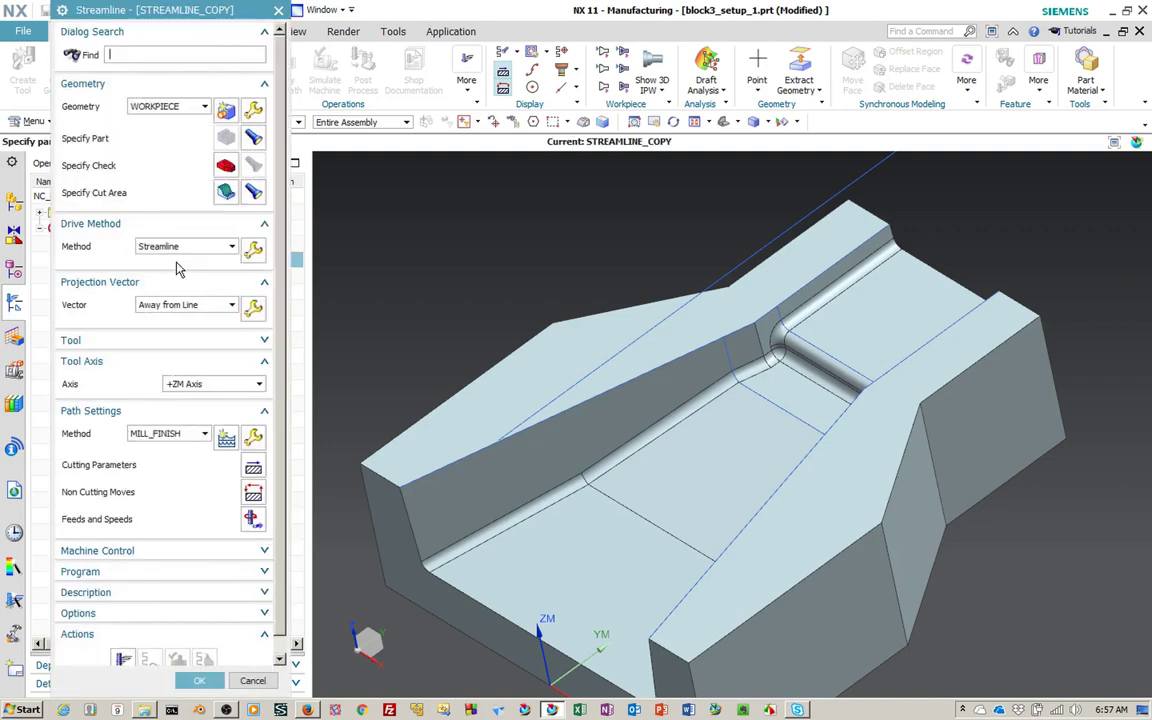
{"action": "left_click", "coordinate": [227, 196]}
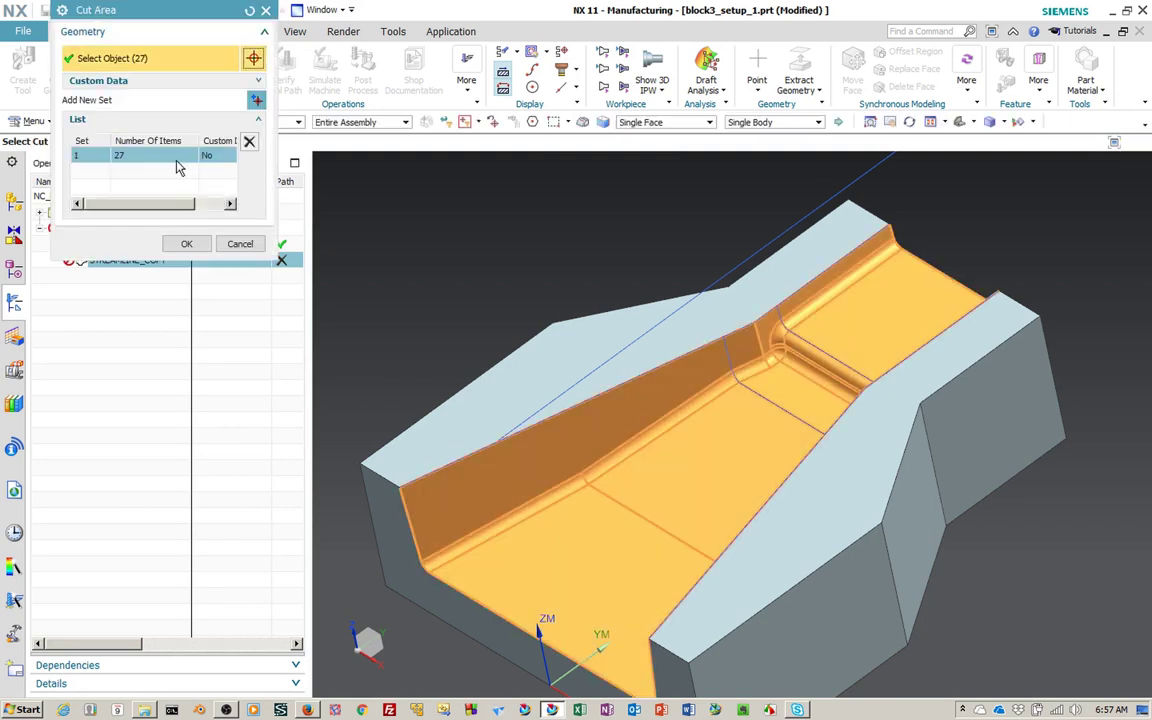
{"action": "left_click", "coordinate": [249, 143]}
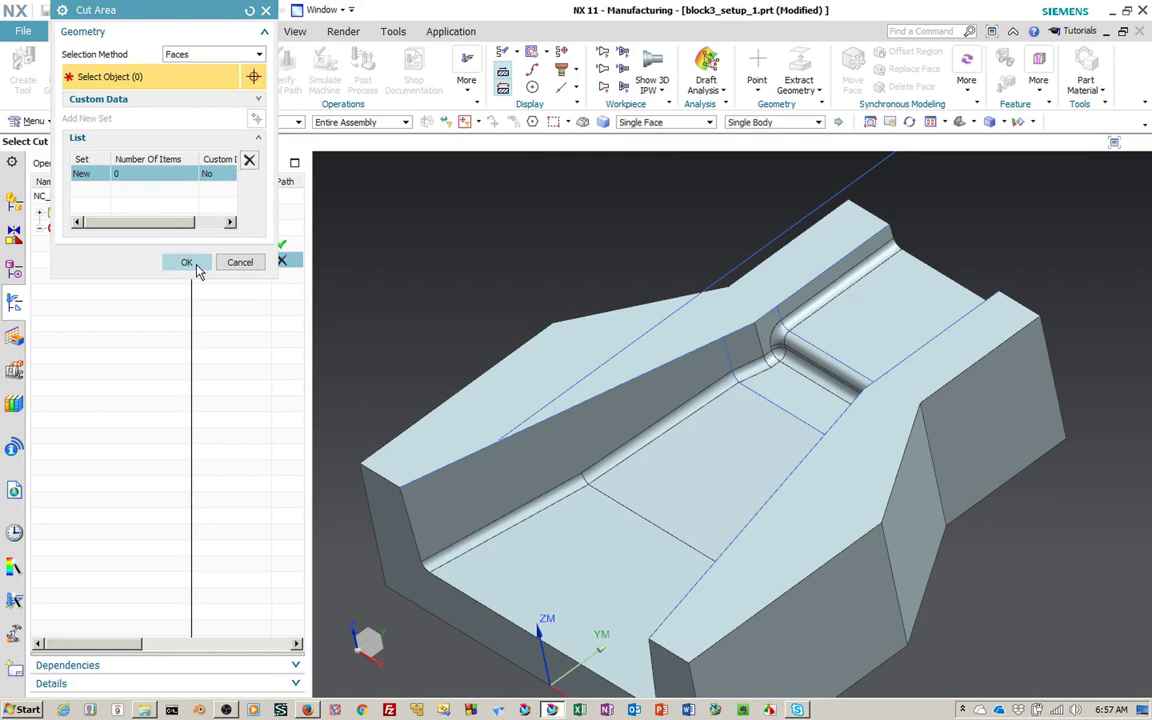
{"action": "left_click", "coordinate": [187, 262]}
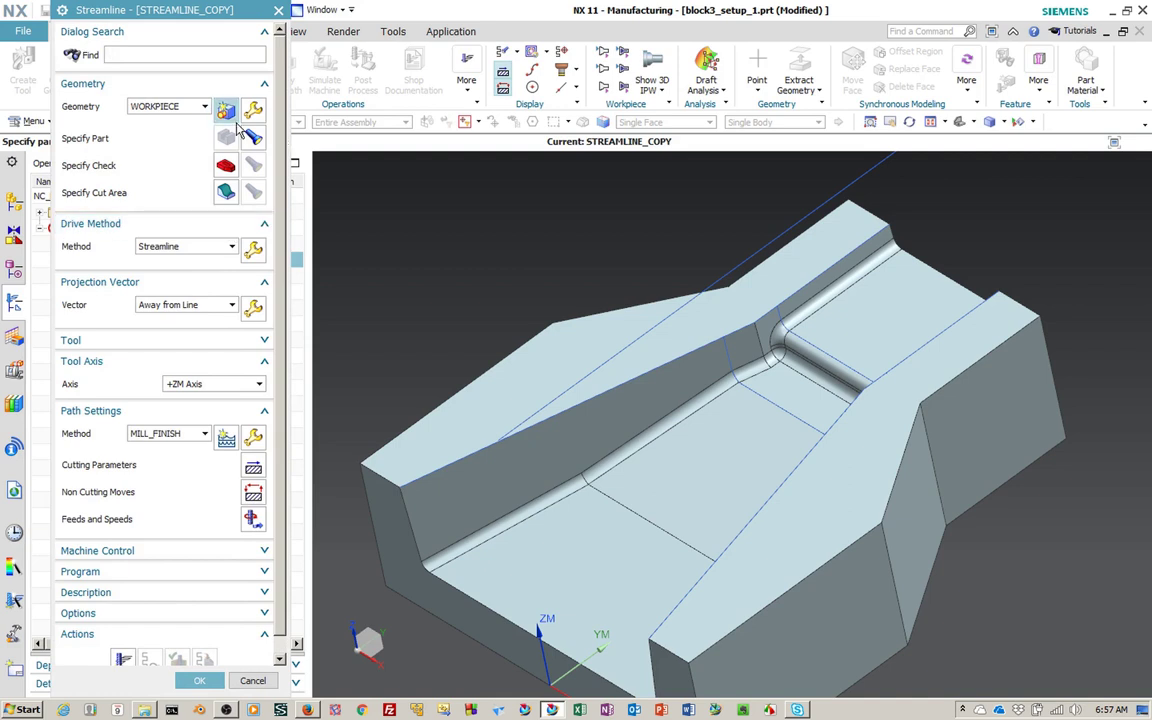
{"action": "left_click", "coordinate": [253, 138]}
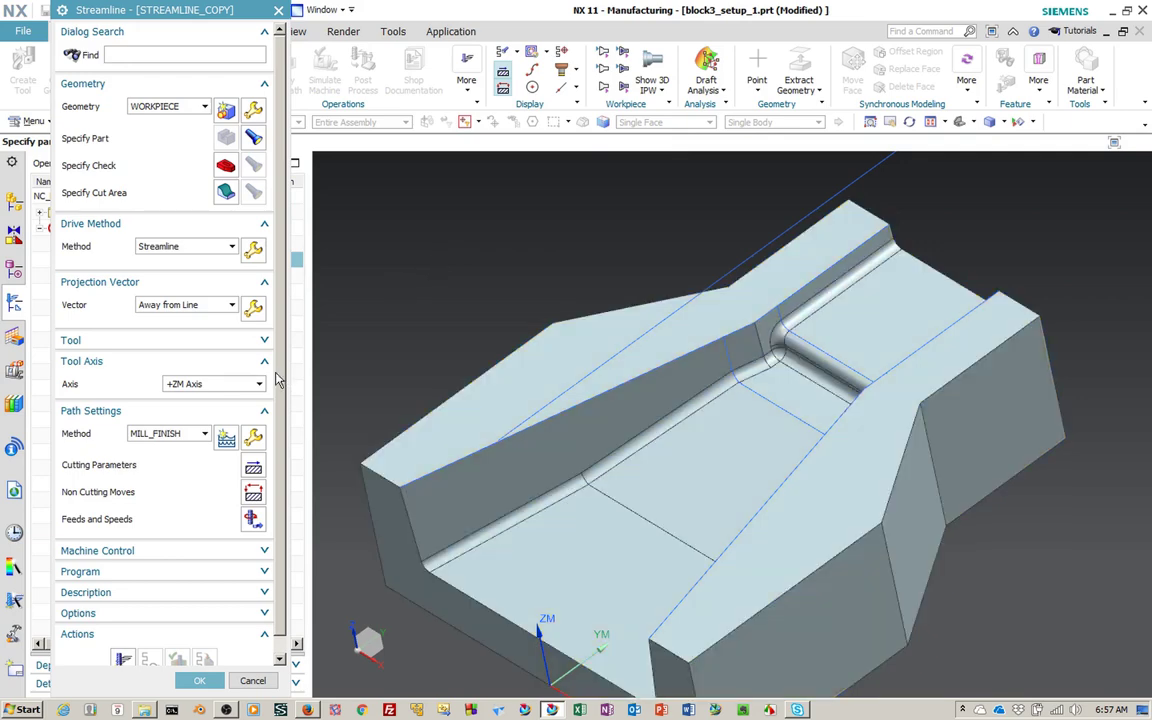
Step: Set the Streamline drive curve selection method to Specify and add the channel's two upper edges as separate flow curve sets
{"action": "left_click", "coordinate": [251, 248]}
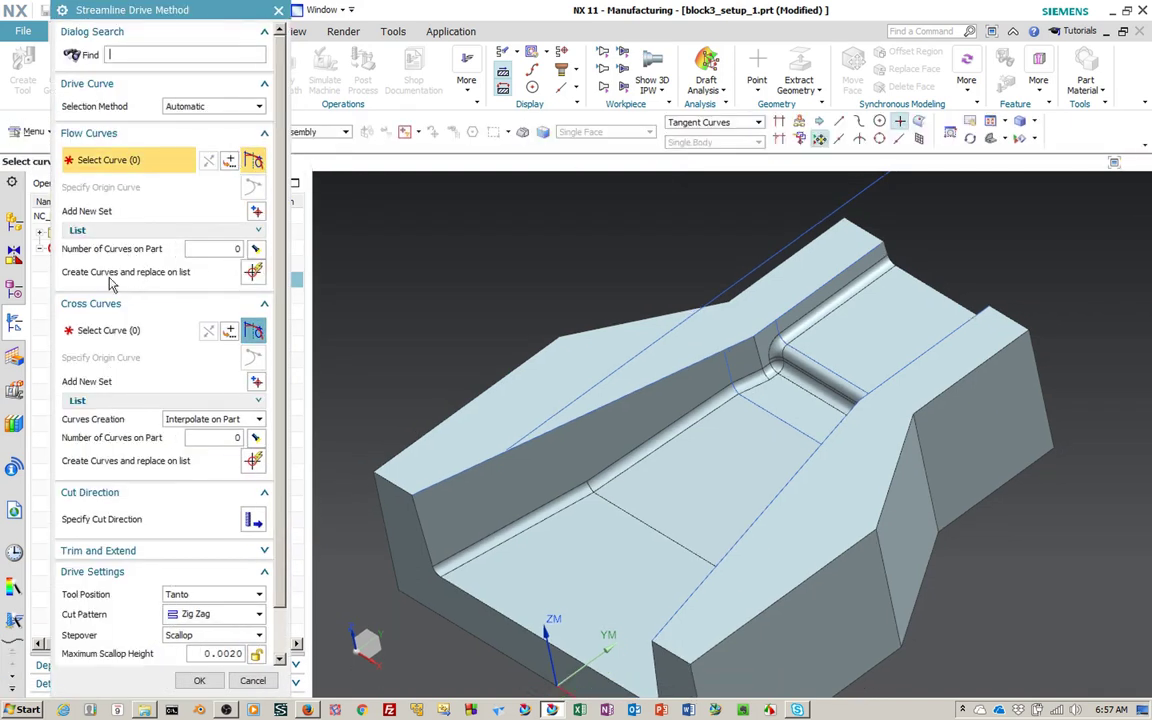
{"action": "left_click", "coordinate": [201, 108]}
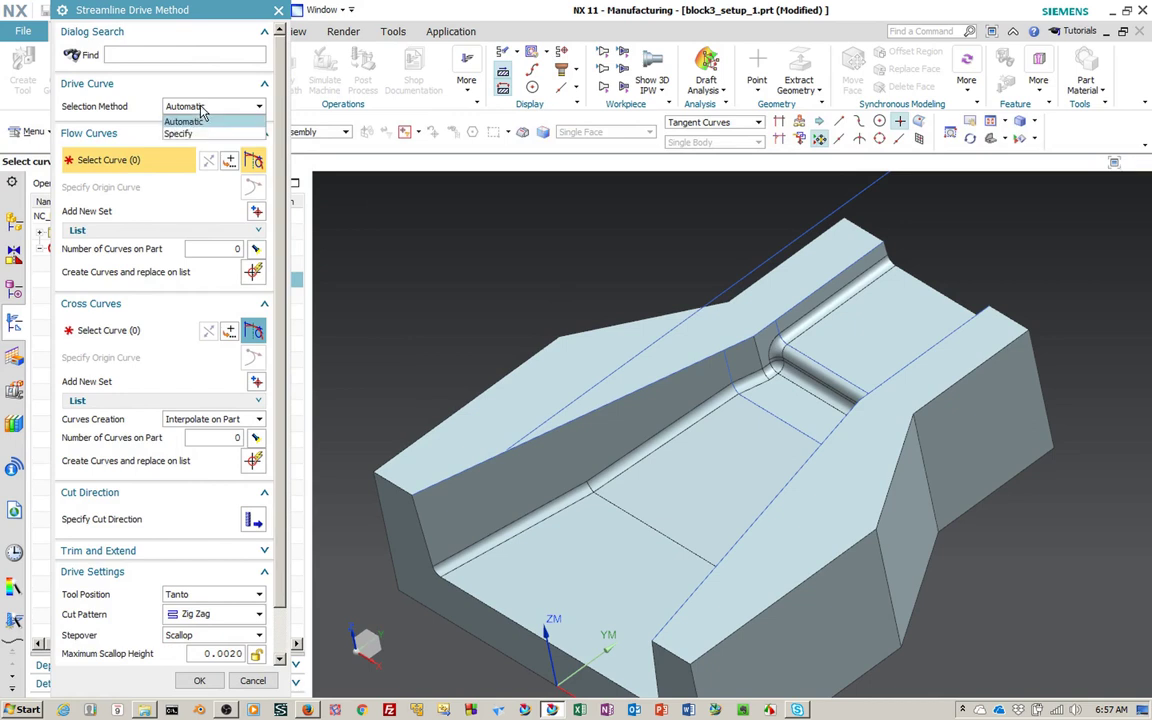
{"action": "left_click", "coordinate": [200, 134]}
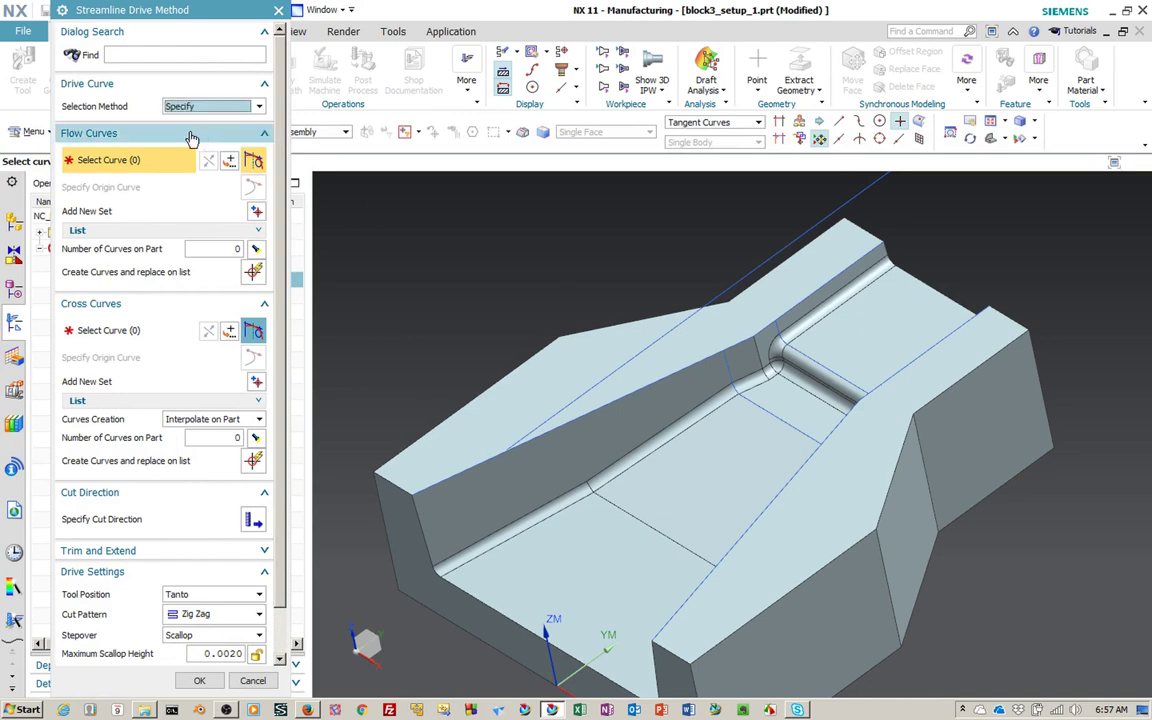
{"action": "left_click", "coordinate": [261, 231]}
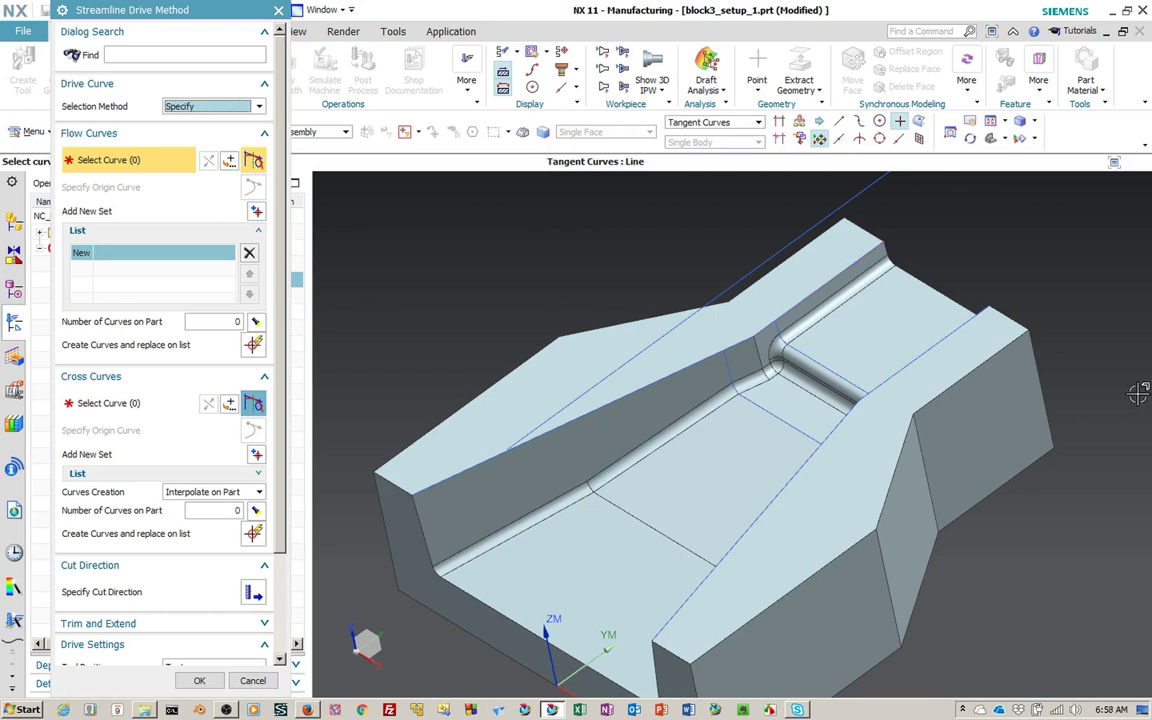
{"action": "left_click", "coordinate": [793, 310]}
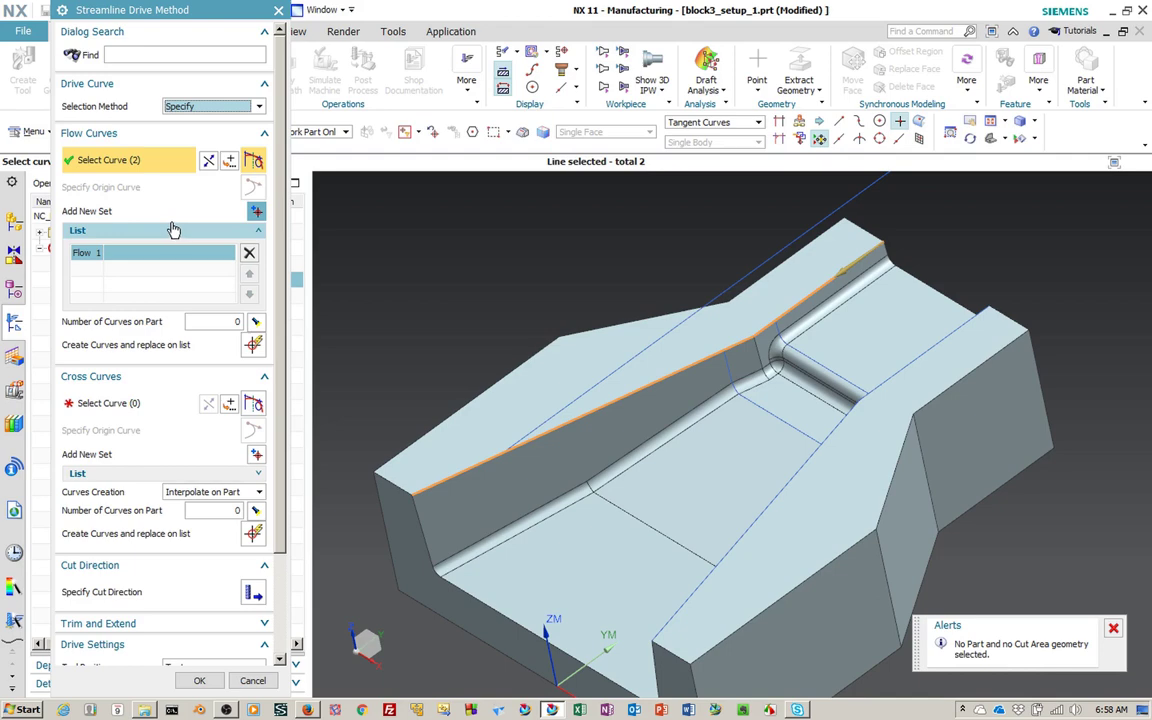
{"action": "left_click", "coordinate": [257, 214]}
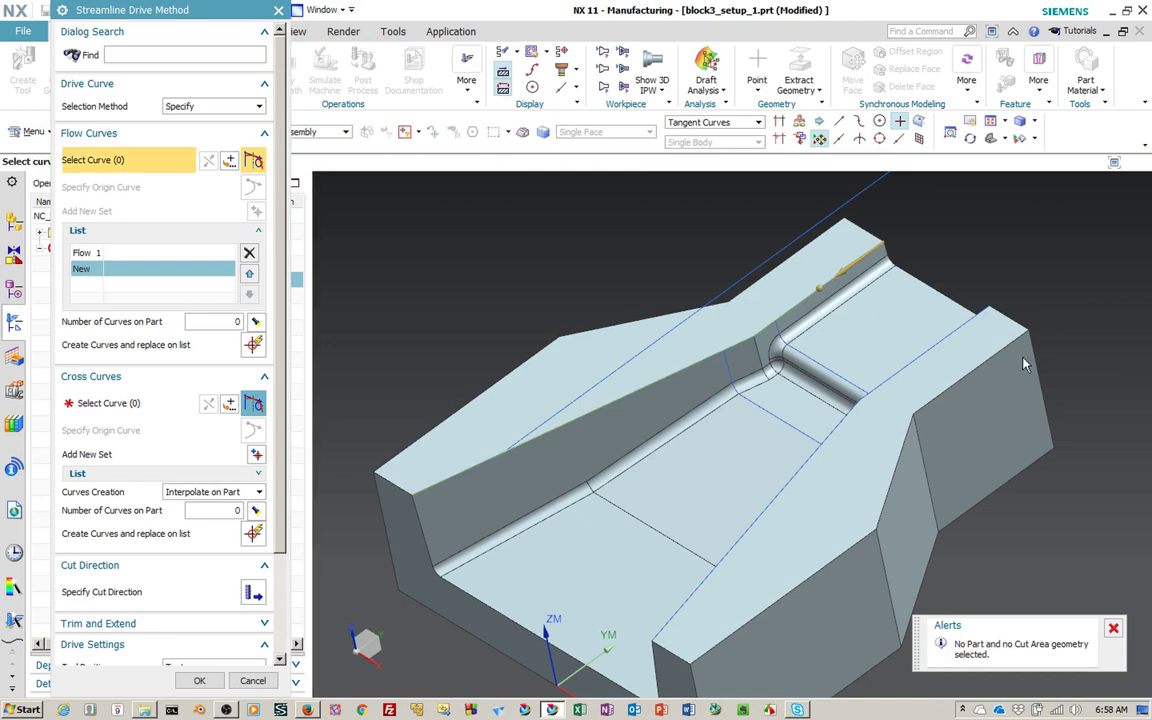
{"action": "left_click", "coordinate": [969, 324]}
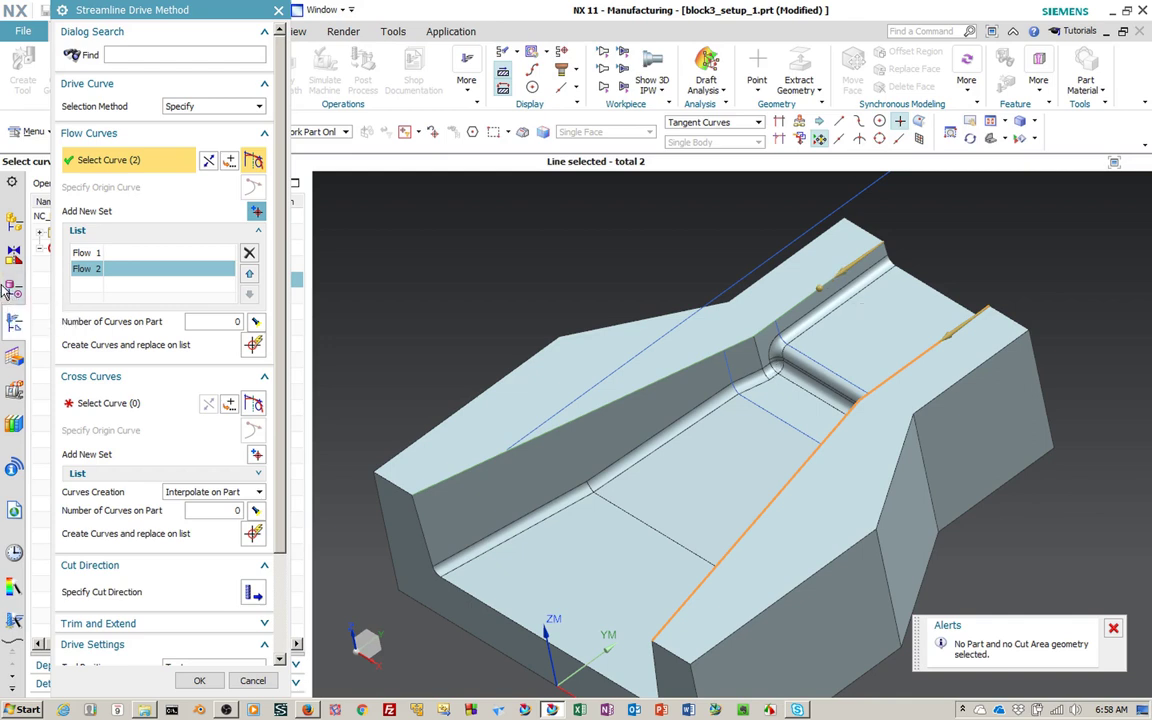
Step: Select the tangent section curves spanning the channel just above the transverse fillet as the first cross curve set
{"action": "left_click", "coordinate": [110, 405]}
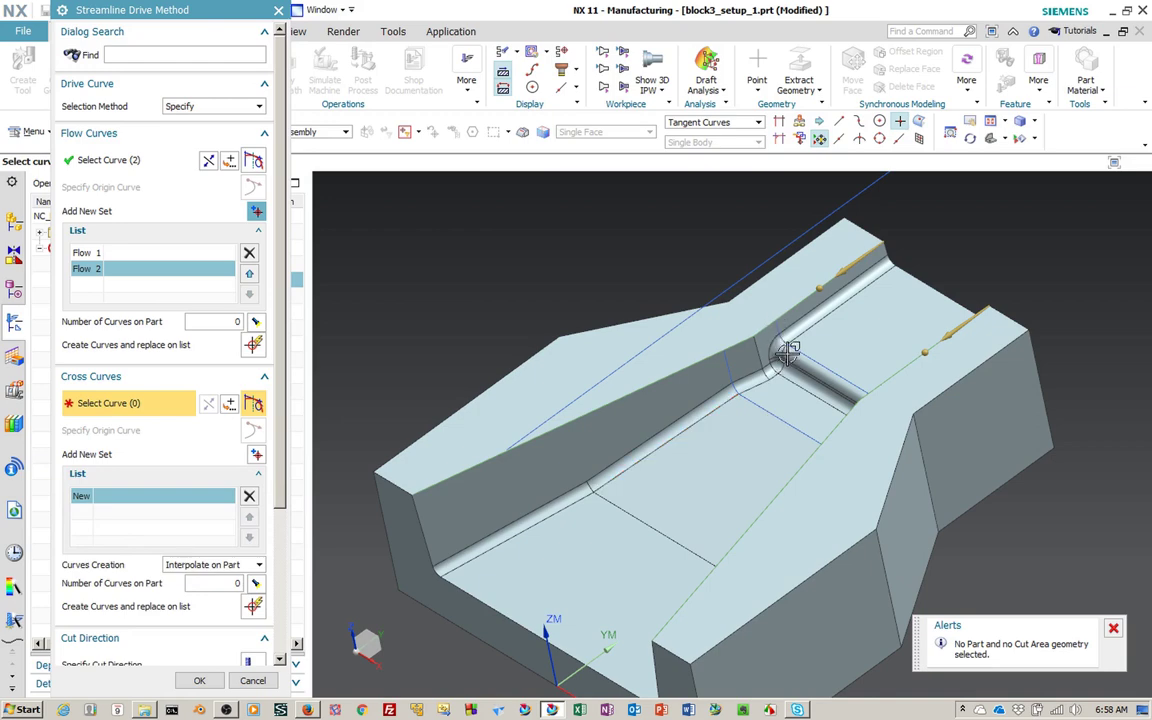
{"action": "scroll", "coordinate": [800, 386], "scroll_direction": "up", "scroll_amount": 3}
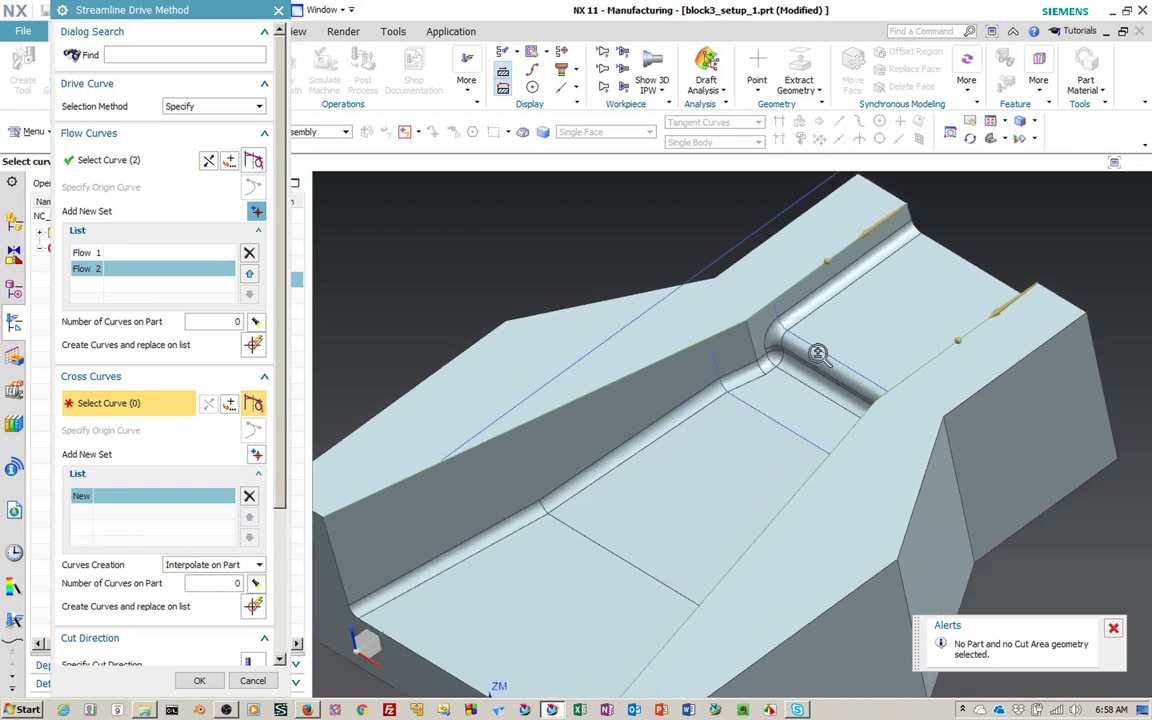
{"action": "scroll", "coordinate": [816, 350], "scroll_direction": "up", "scroll_amount": 2}
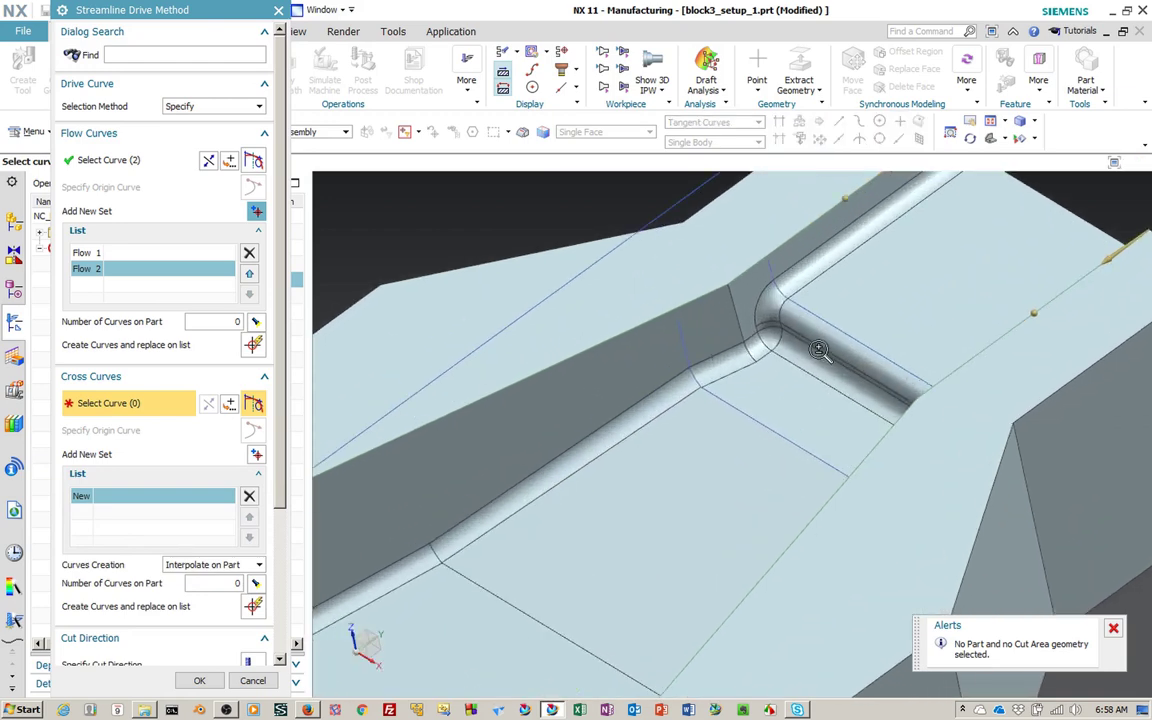
{"action": "left_click", "coordinate": [782, 288]}
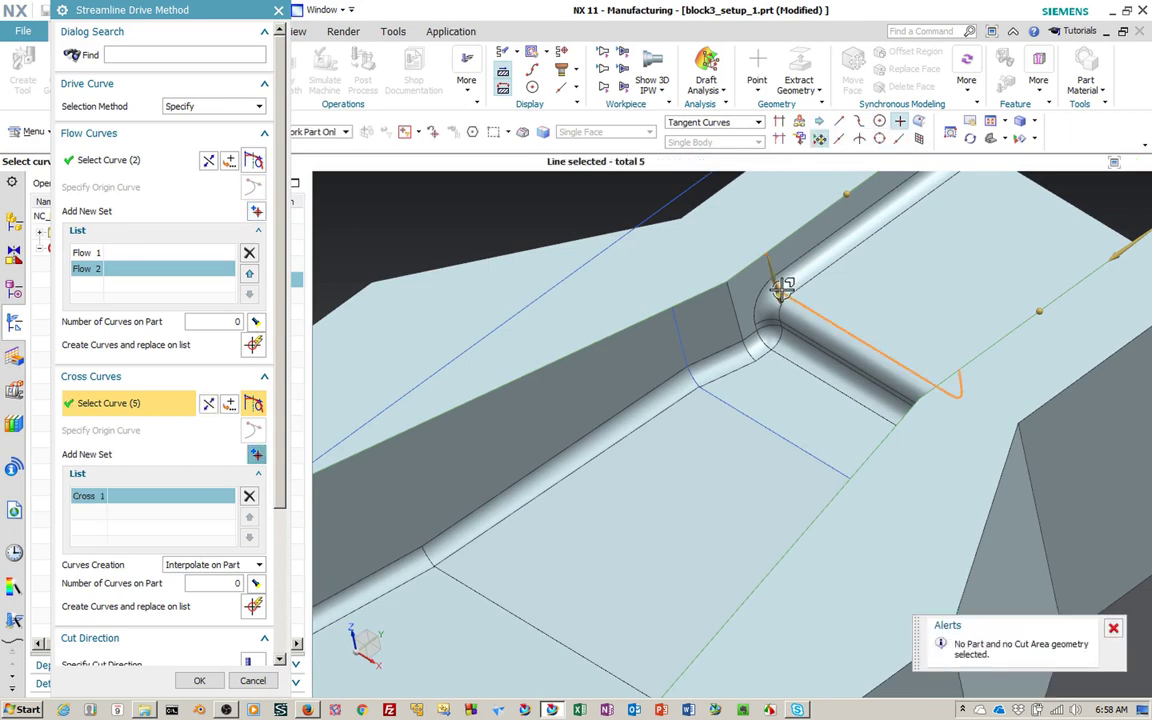
Step: Add a second cross curve set from the wall-to-wall section curves below the transverse fillet, reversing the floor line to follow the chain
{"action": "left_click", "coordinate": [256, 455]}
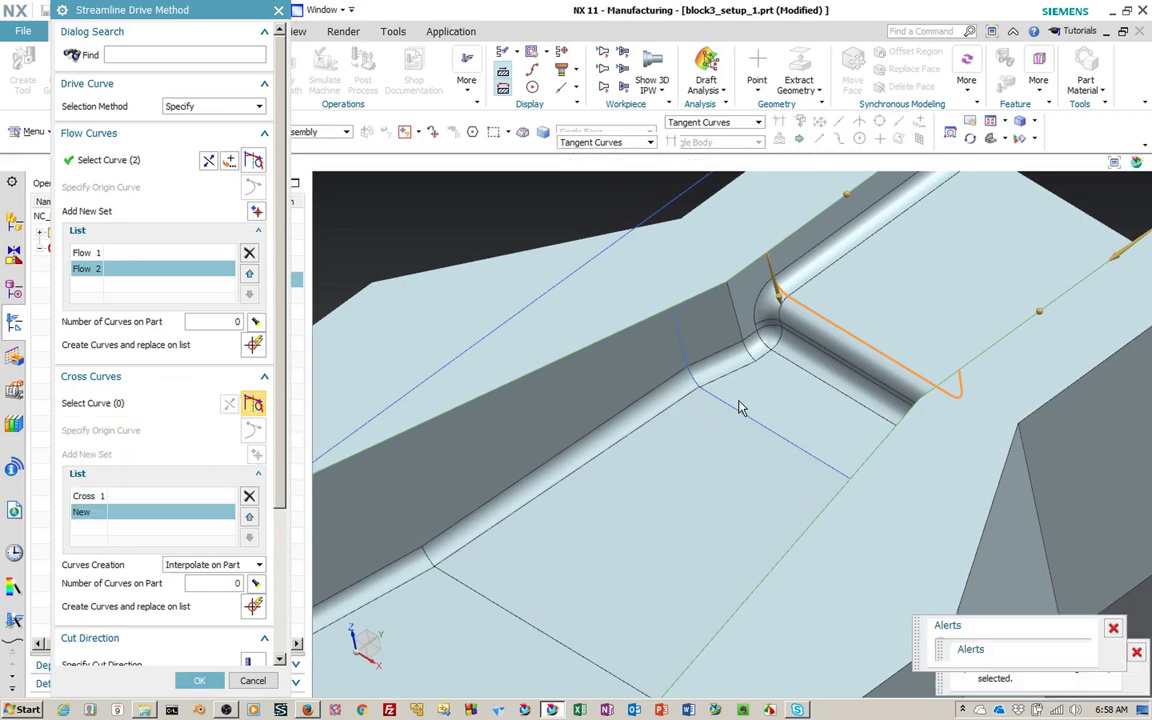
{"action": "left_click", "coordinate": [677, 333]}
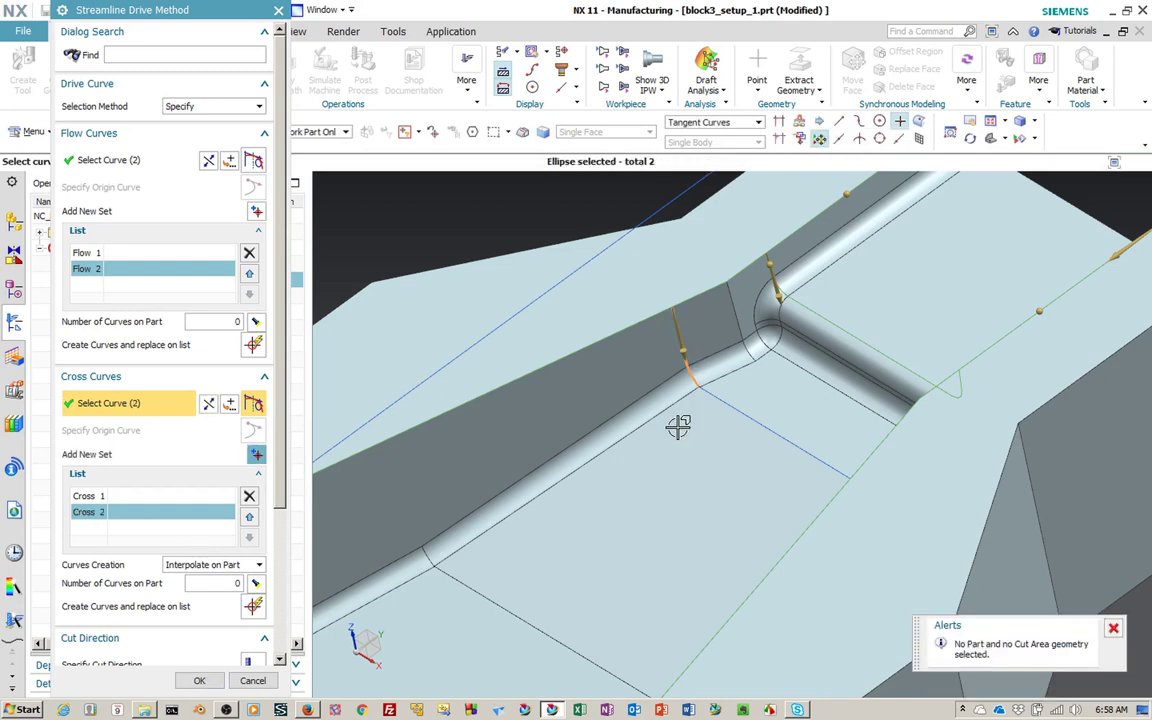
{"action": "left_click", "coordinate": [723, 404]}
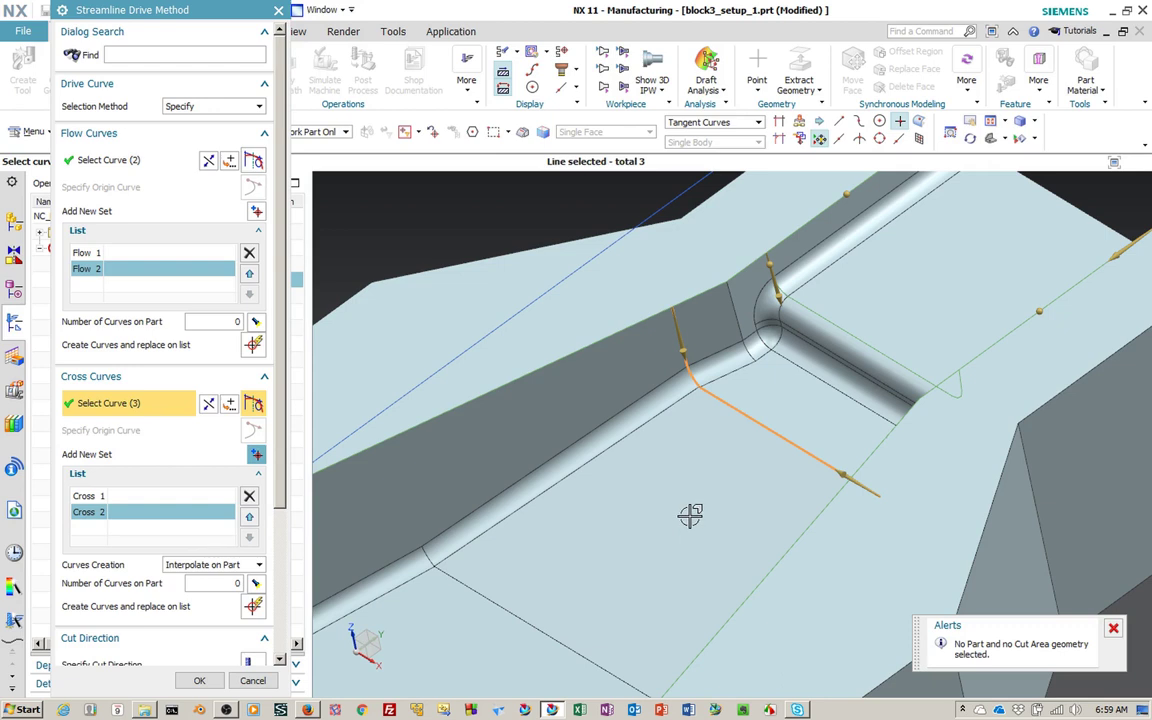
{"action": "left_click", "coordinate": [843, 481]}
{"action": "left_click", "coordinate": [860, 542]}
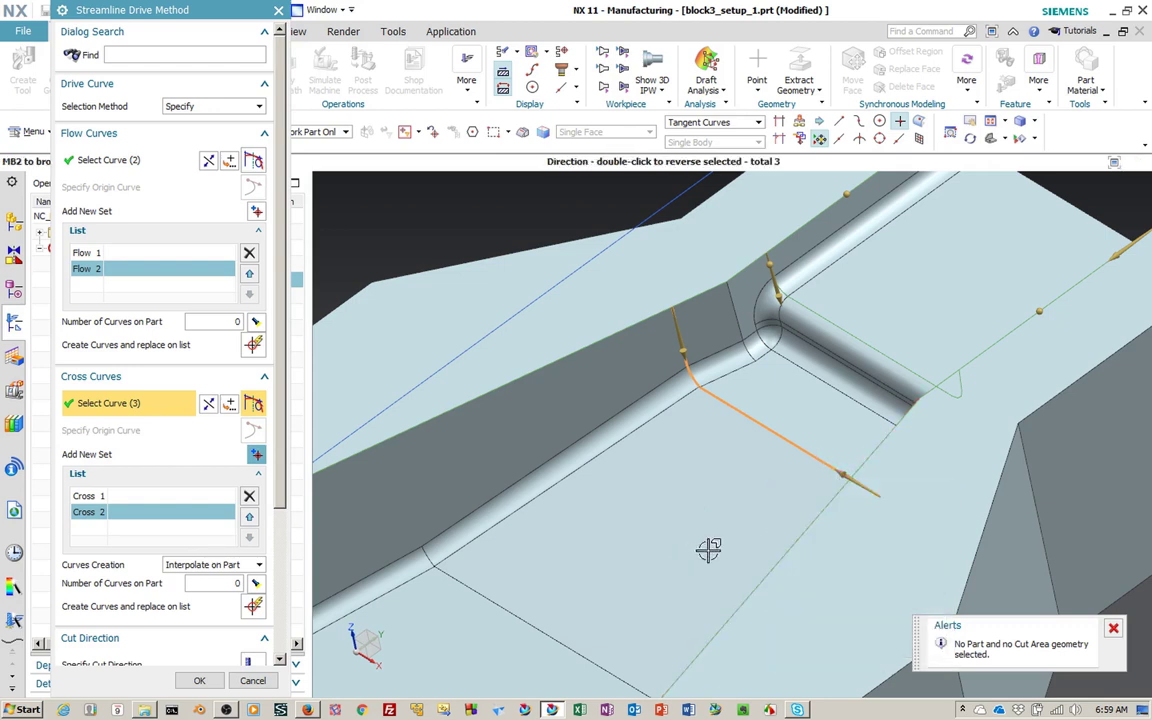
{"action": "double_click", "coordinate": [838, 470]}
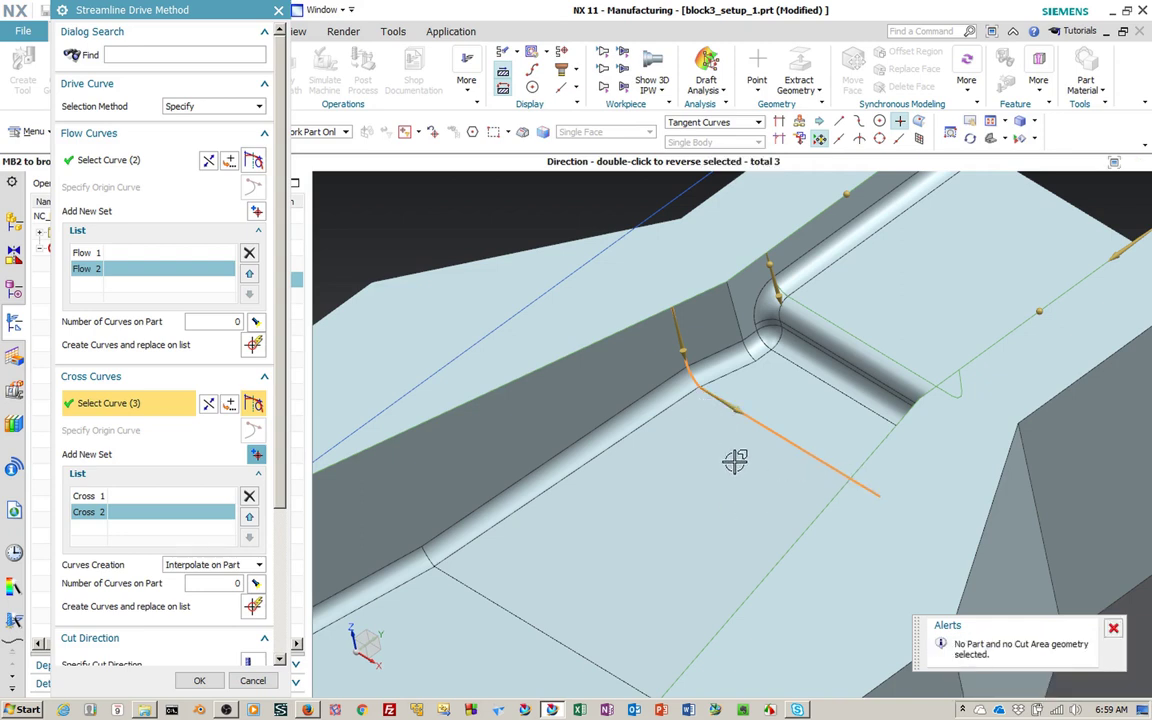
{"action": "middle_click_drag", "start_coordinate": [735, 460], "coordinate": [776, 473]}
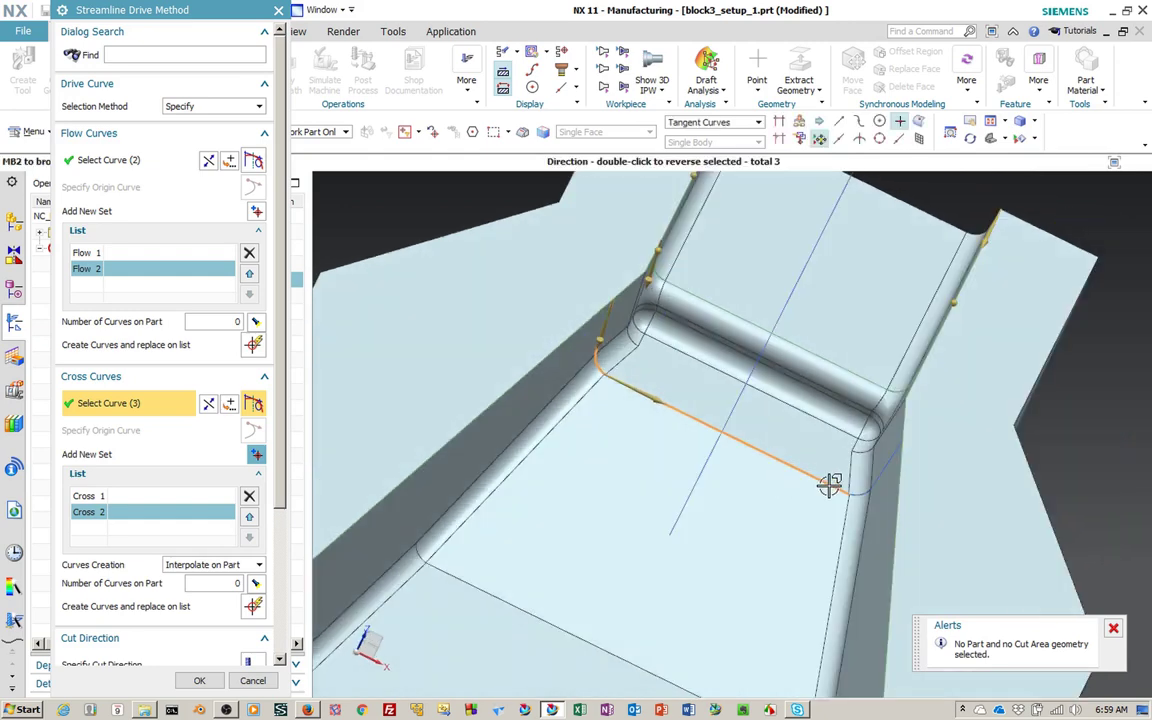
{"action": "left_click", "coordinate": [812, 555]}
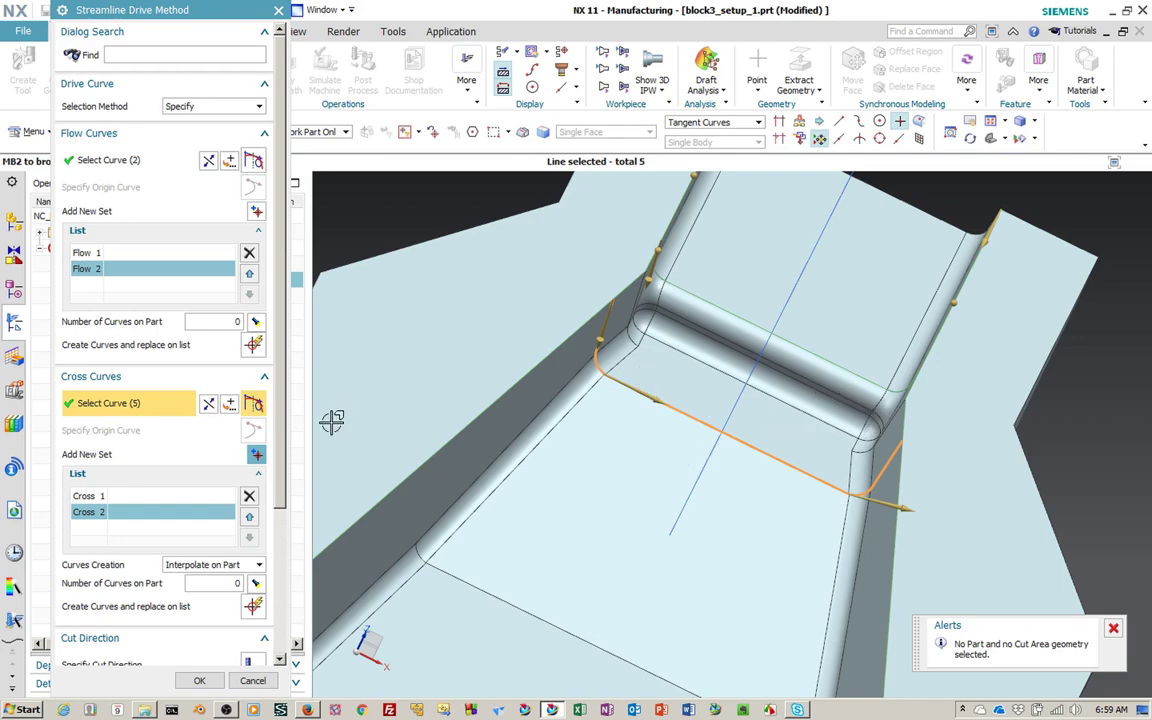
Step: Set the stepover type in the Streamline drive settings to Number after trying Constant
{"action": "left_click_drag", "start_coordinate": [282, 422], "coordinate": [287, 578]}
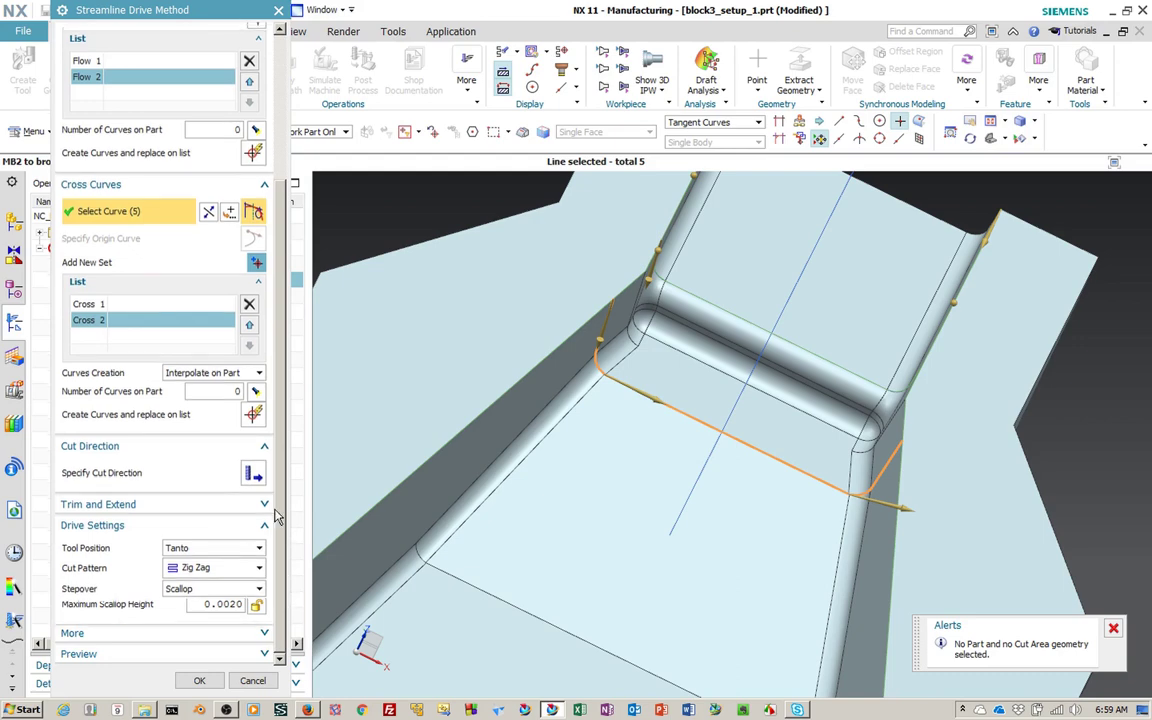
{"action": "scroll", "coordinate": [287, 595], "scroll_direction": "up", "scroll_amount": 5}
{"action": "scroll", "coordinate": [282, 610], "scroll_direction": "down", "scroll_amount": 5}
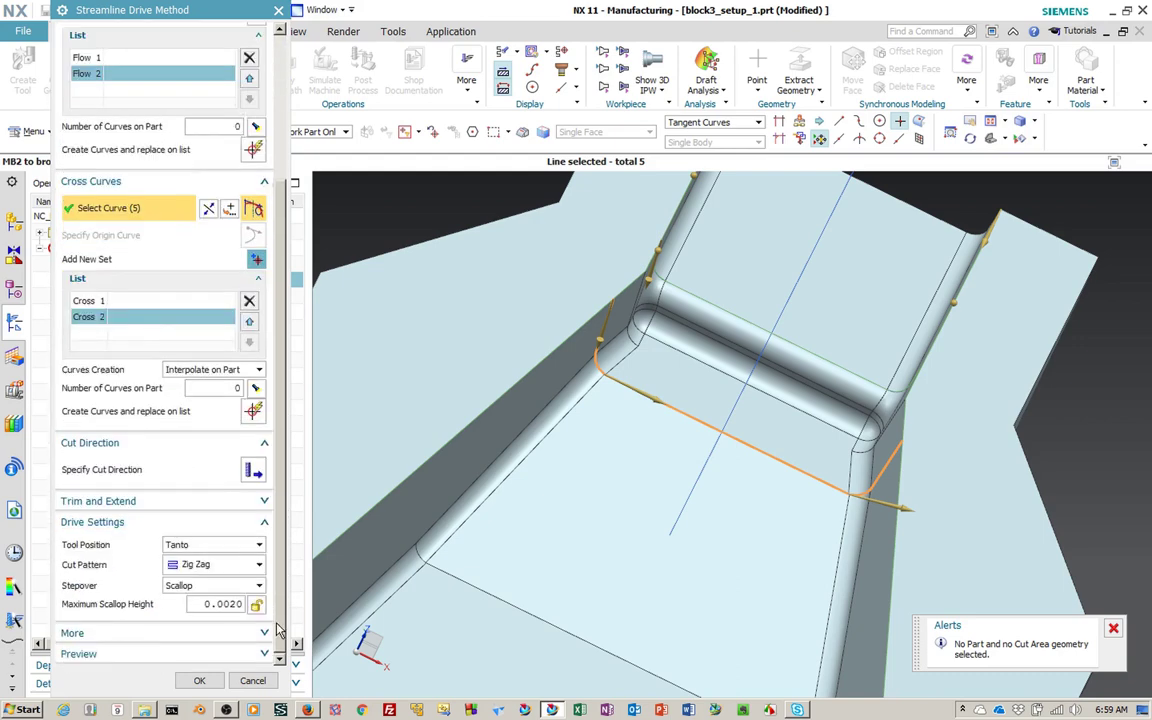
{"action": "left_click", "coordinate": [222, 585]}
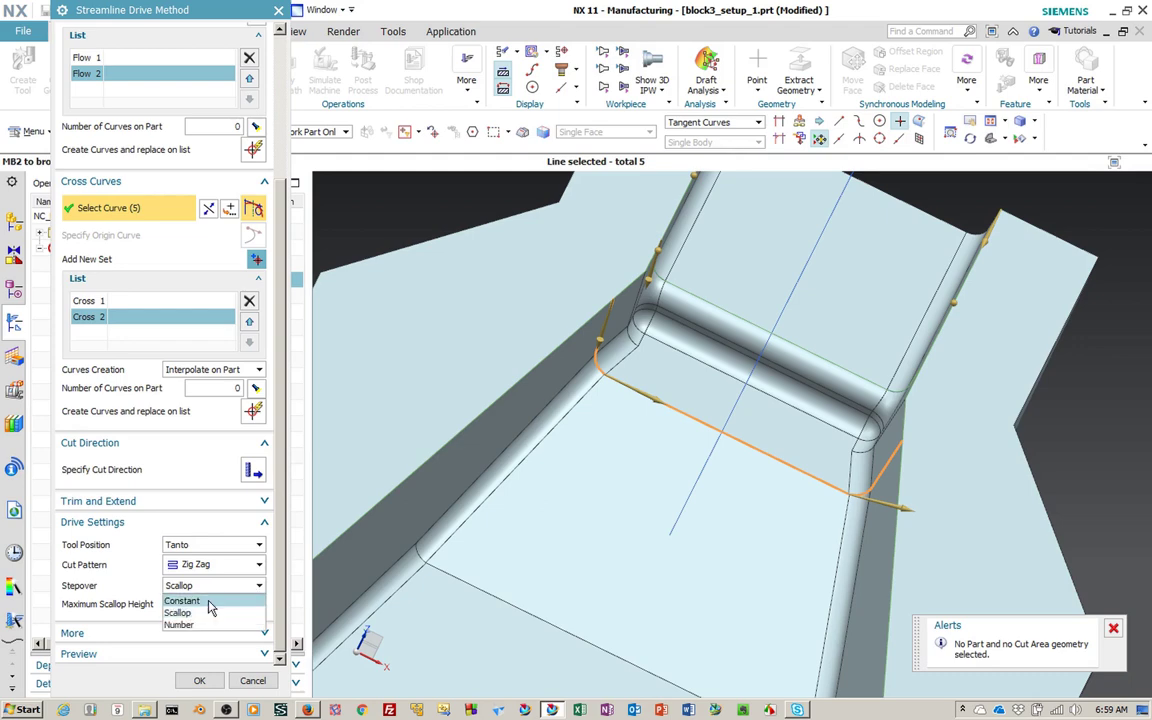
{"action": "left_click", "coordinate": [208, 602]}
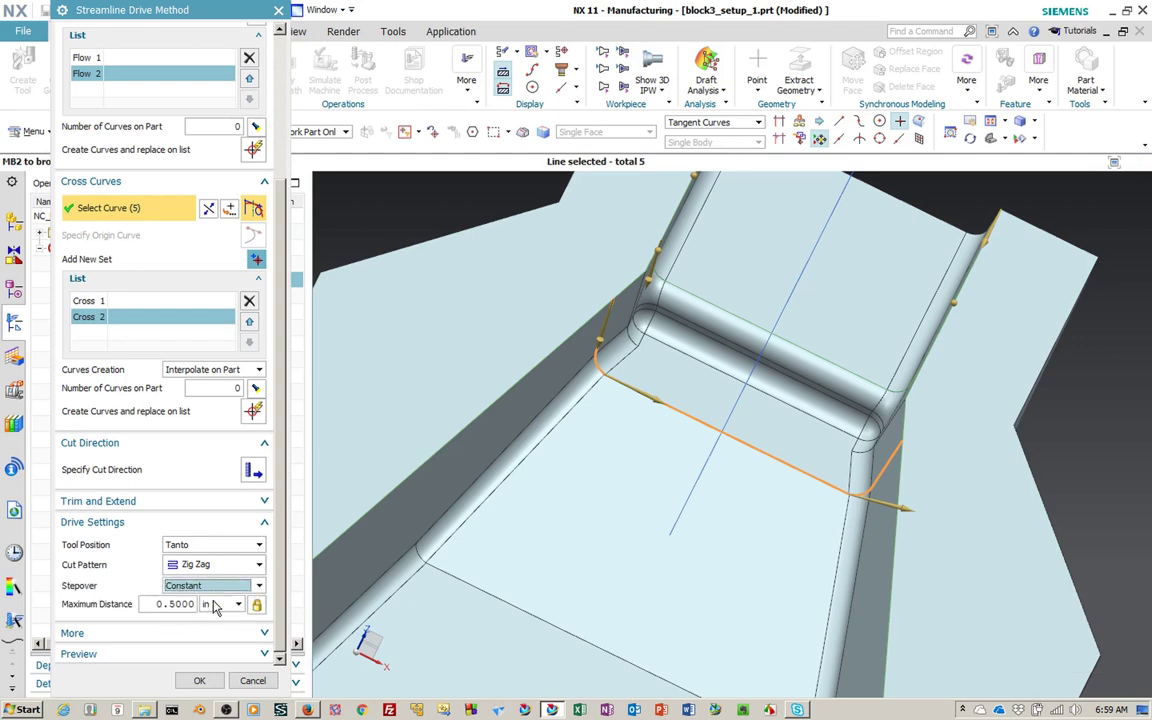
{"action": "left_click", "coordinate": [238, 586]}
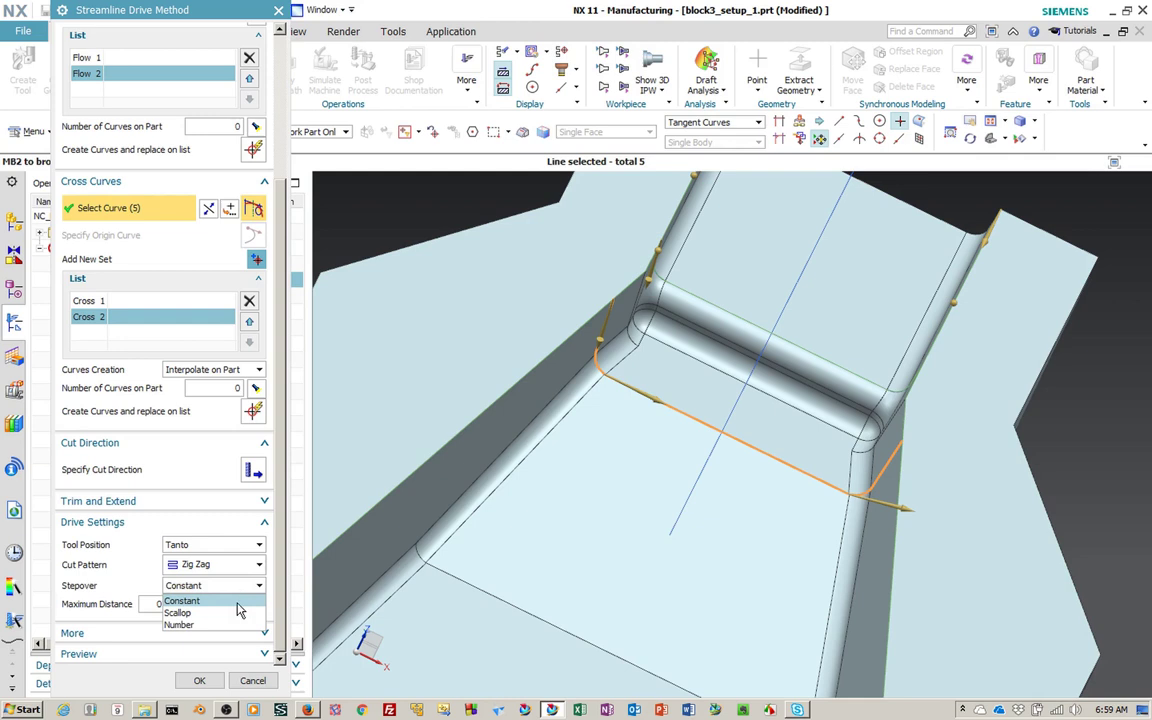
{"action": "left_click", "coordinate": [238, 624]}
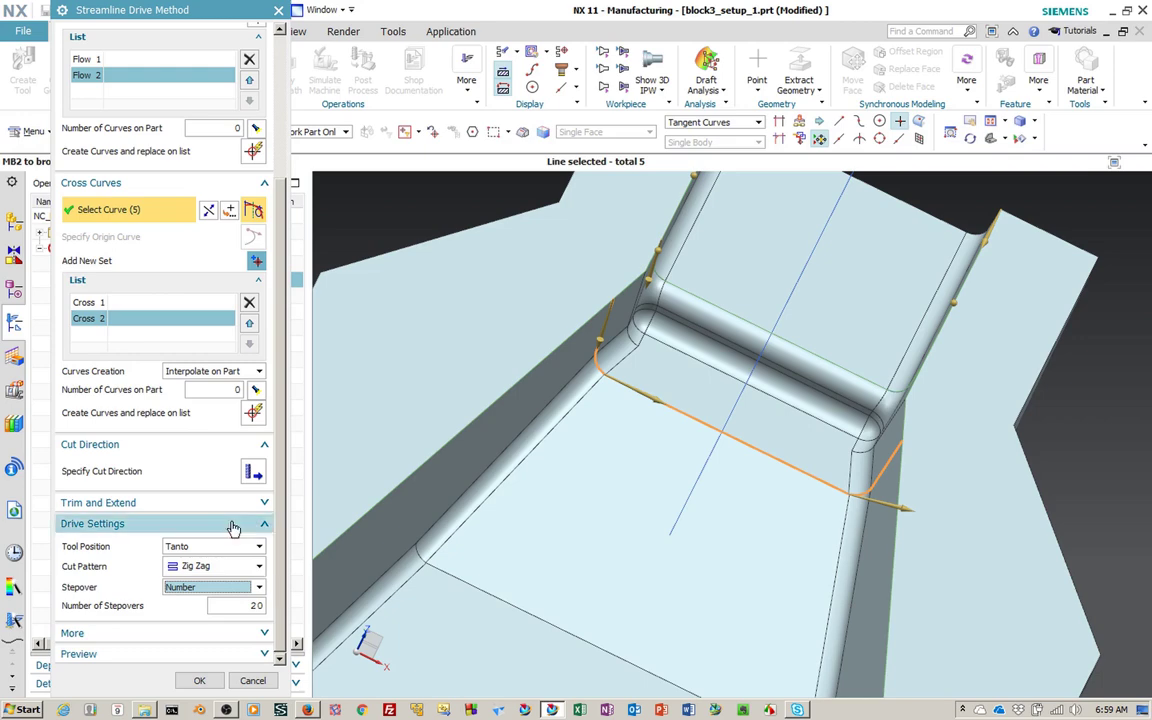
Step: Specify the cut direction lengthwise along the channel's flow curves, re-pick it at the upper end near the transverse fillet, and accept the drive method
{"action": "left_click", "coordinate": [249, 472]}
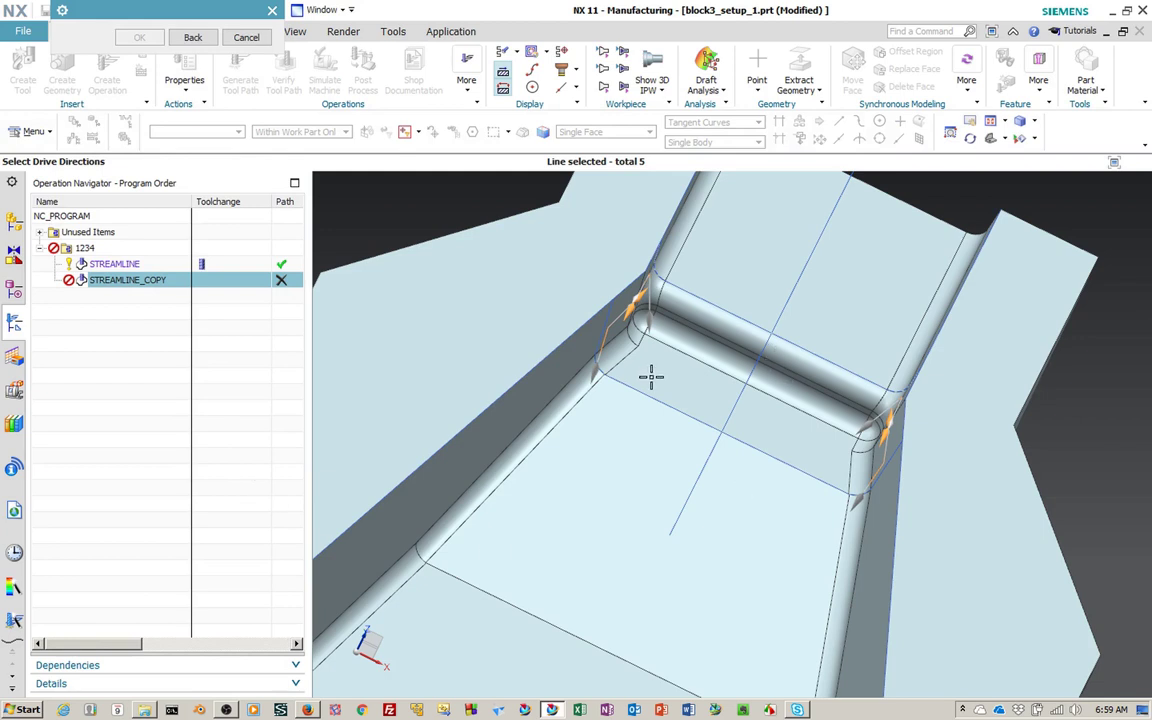
{"action": "scroll", "coordinate": [681, 290], "scroll_direction": "up", "scroll_amount": 5}
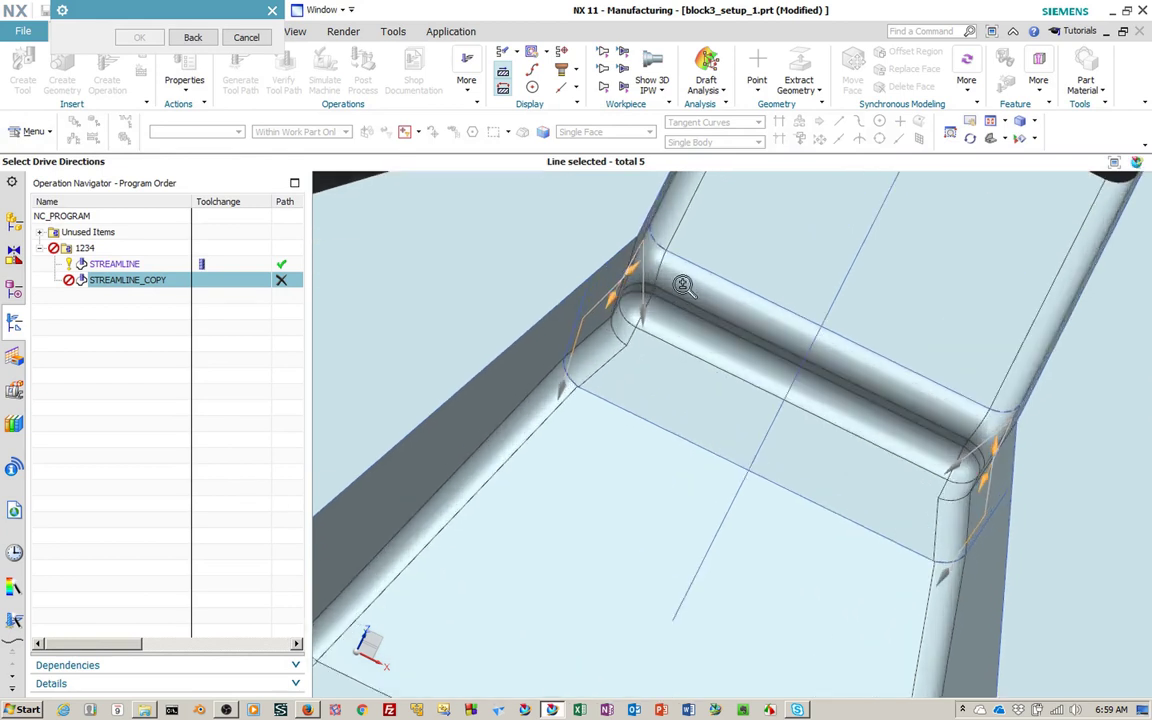
{"action": "middle_click_drag", "start_coordinate": [692, 299], "coordinate": [777, 429], "text": "shift"}
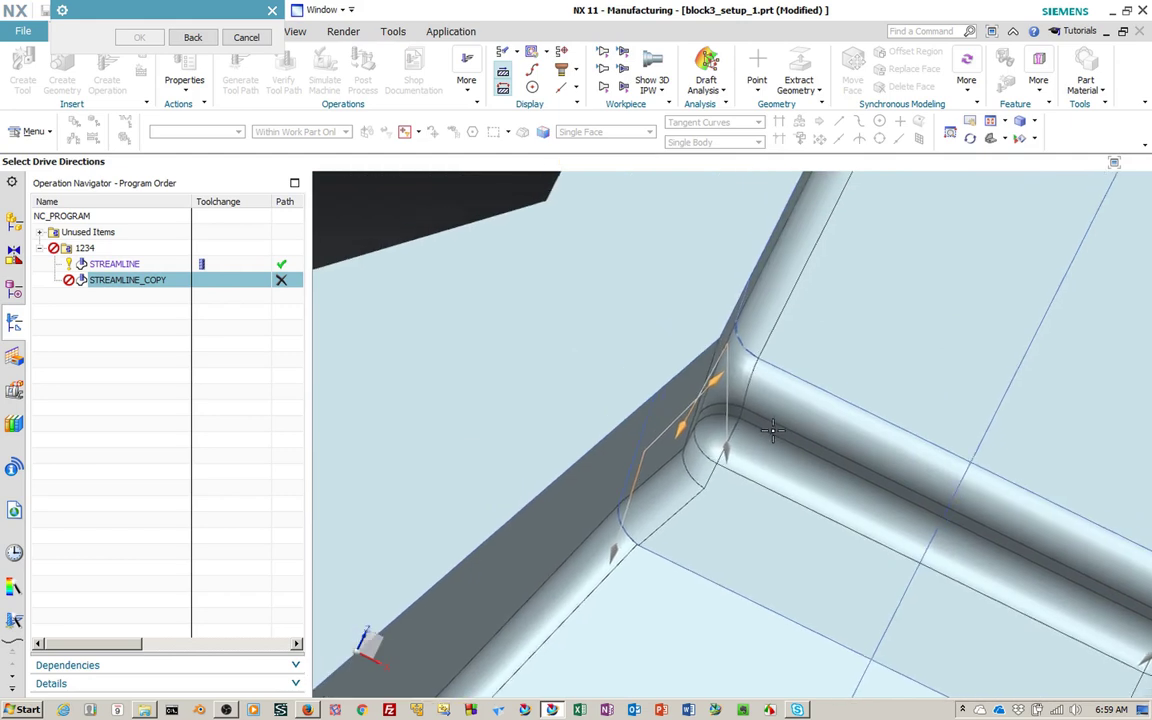
{"action": "scroll", "coordinate": [782, 386], "scroll_direction": "up", "scroll_amount": 2}
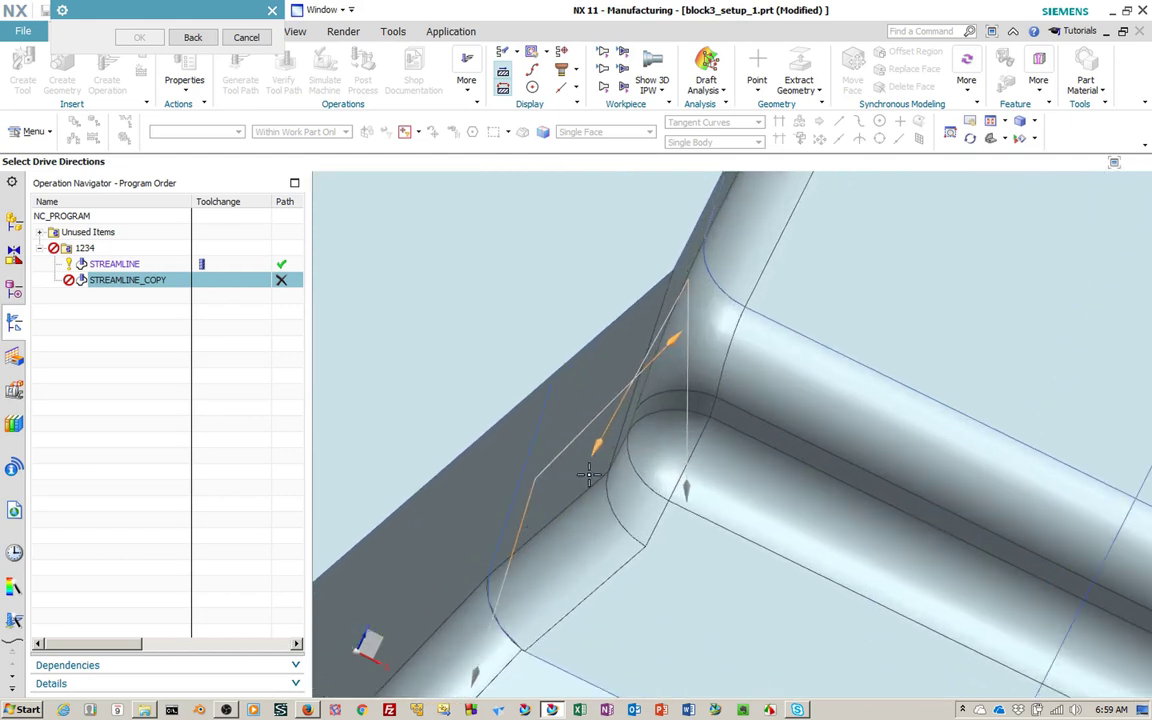
{"action": "left_click", "coordinate": [597, 446]}
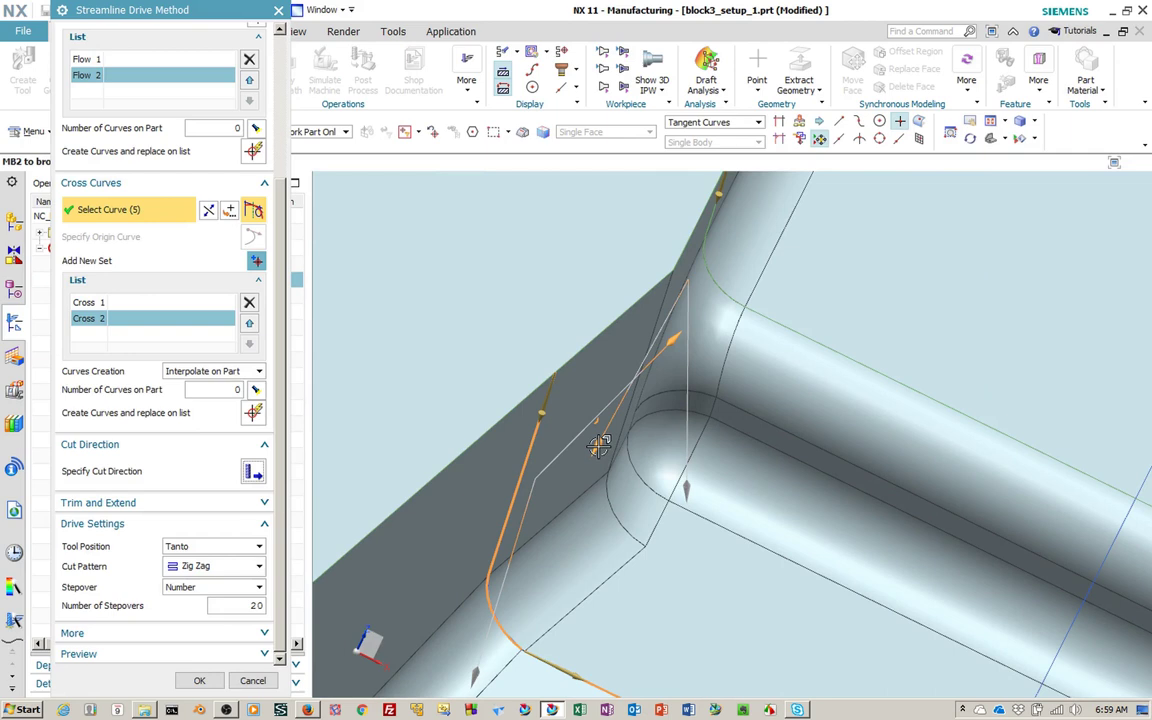
{"action": "left_click", "coordinate": [253, 471]}
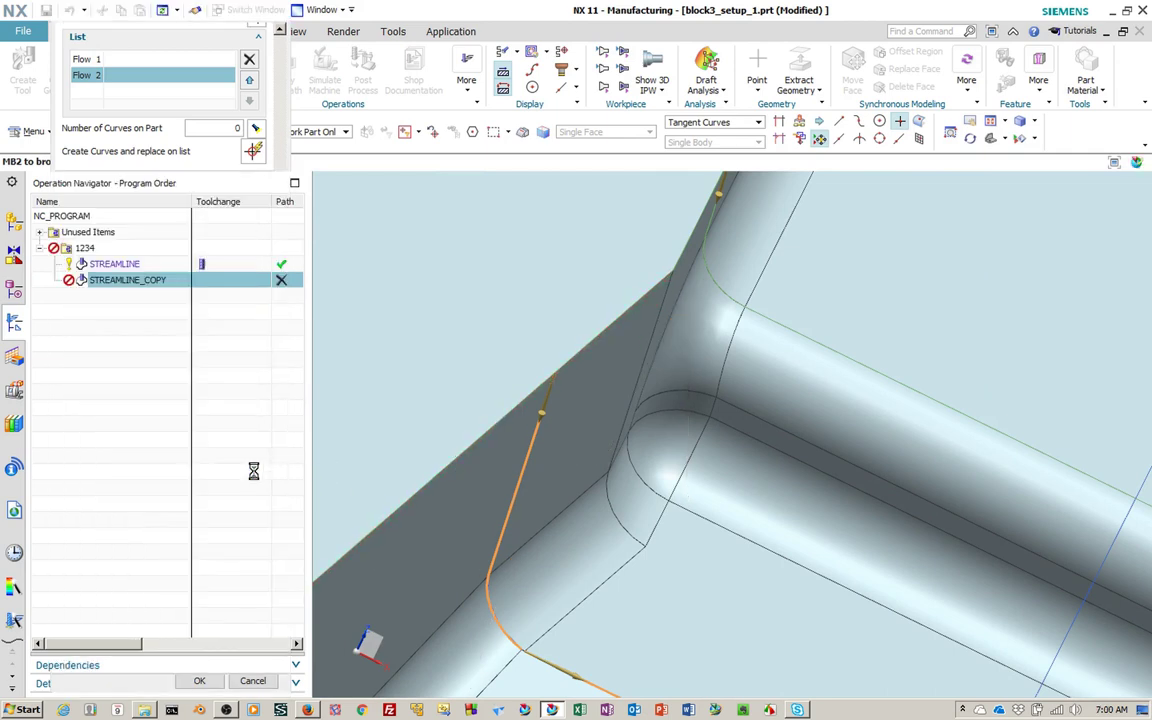
{"action": "left_click", "coordinate": [665, 313]}
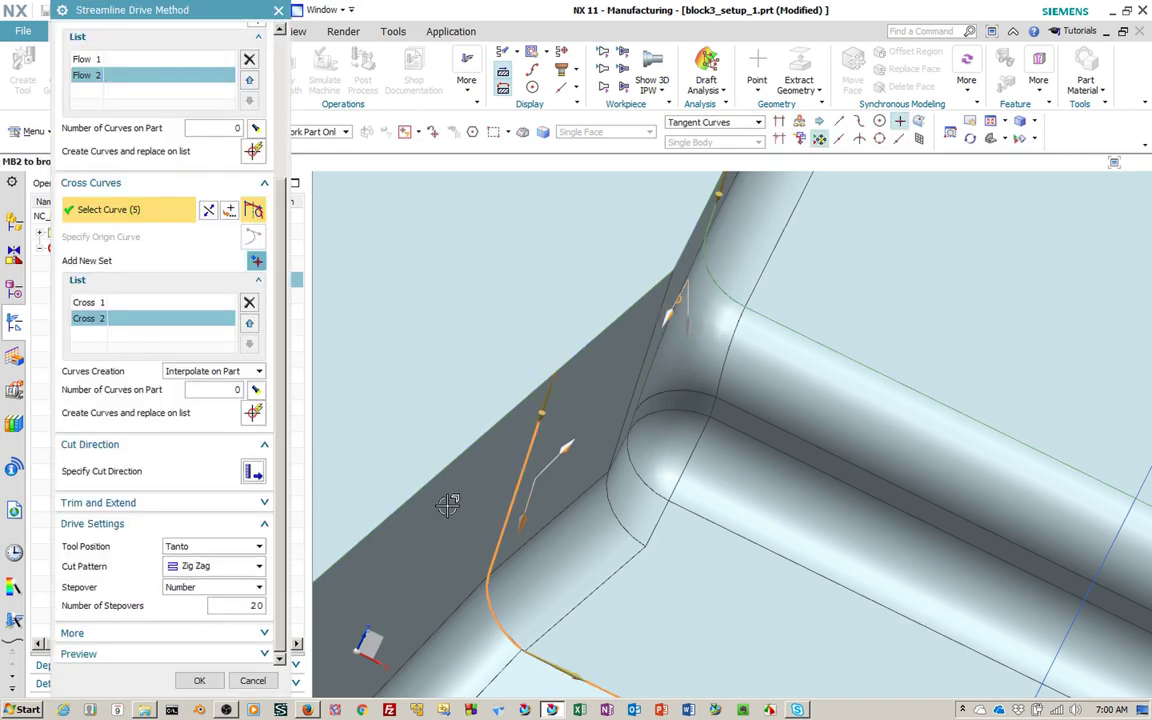
{"action": "left_click", "coordinate": [199, 680]}
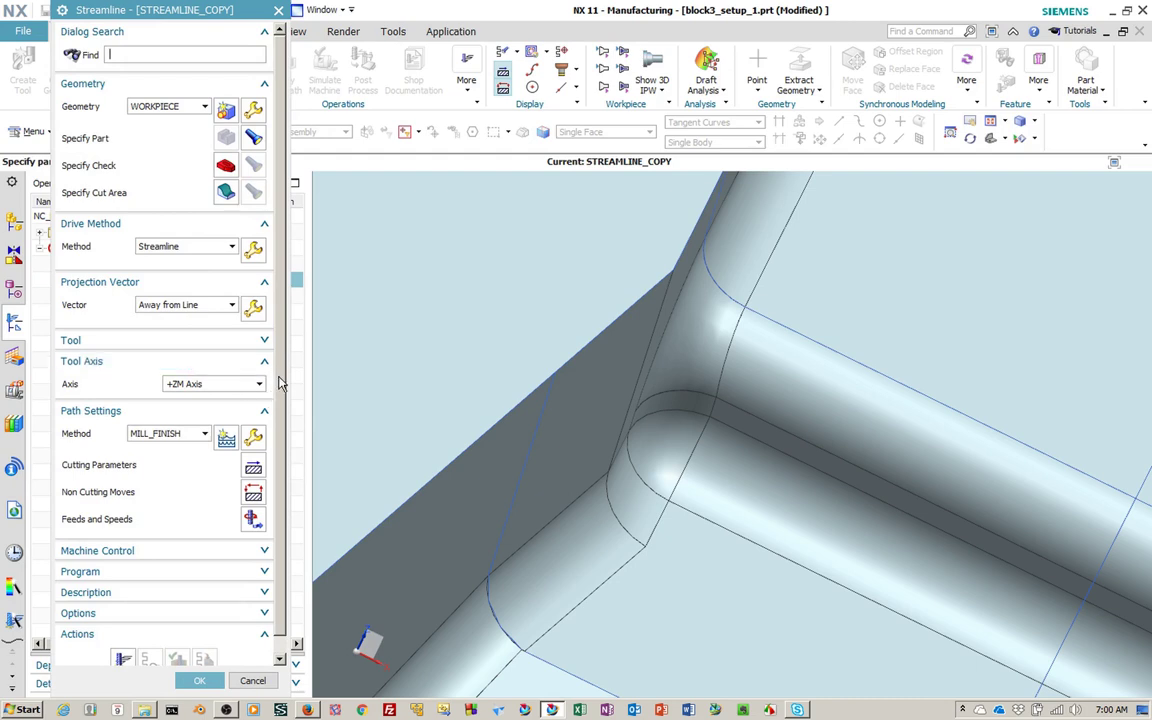
Step: Generate the STREAMLINE_COPY tool path with the lengthwise cut direction and inspect it along the channel wall and transverse fillet
{"action": "scroll", "coordinate": [279, 383], "scroll_direction": "down", "scroll_amount": 1}
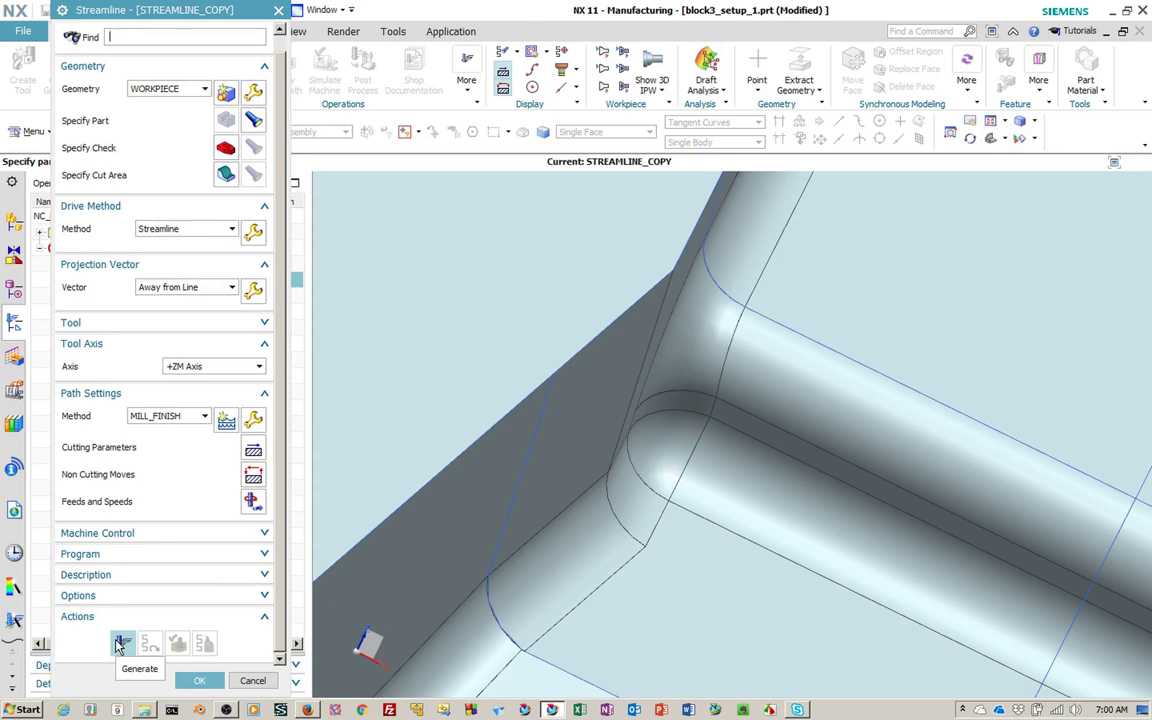
{"action": "left_click", "coordinate": [120, 644]}
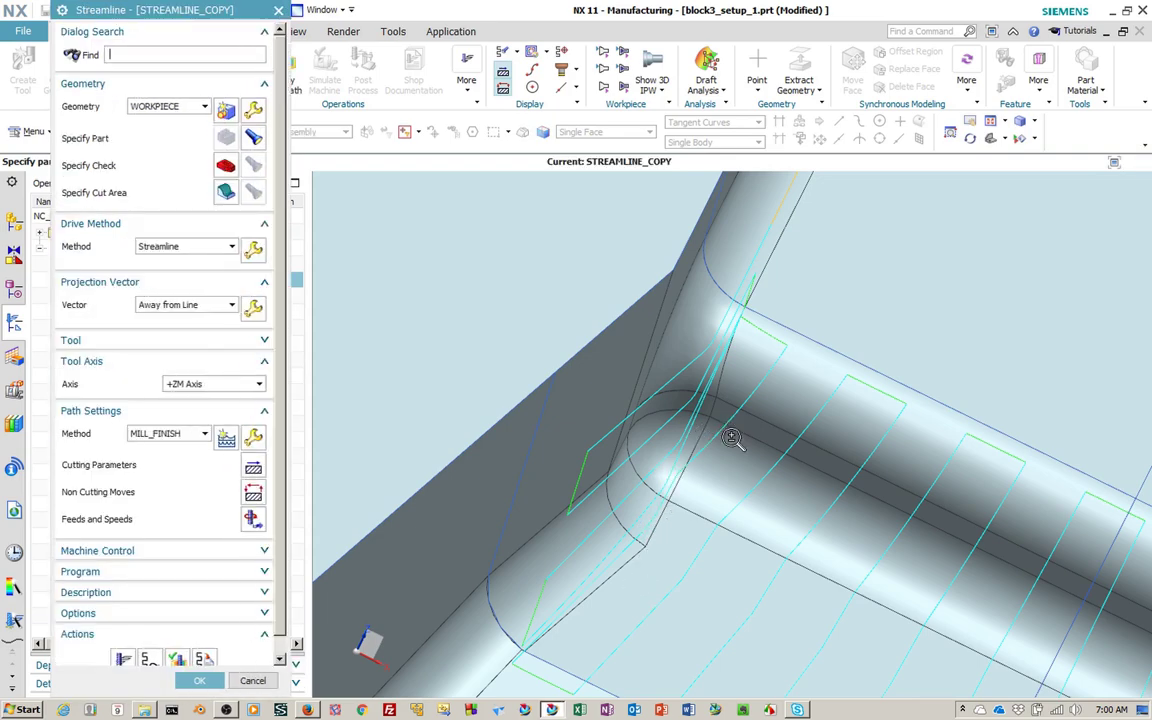
{"action": "scroll", "coordinate": [732, 438], "scroll_direction": "up", "scroll_amount": 5}
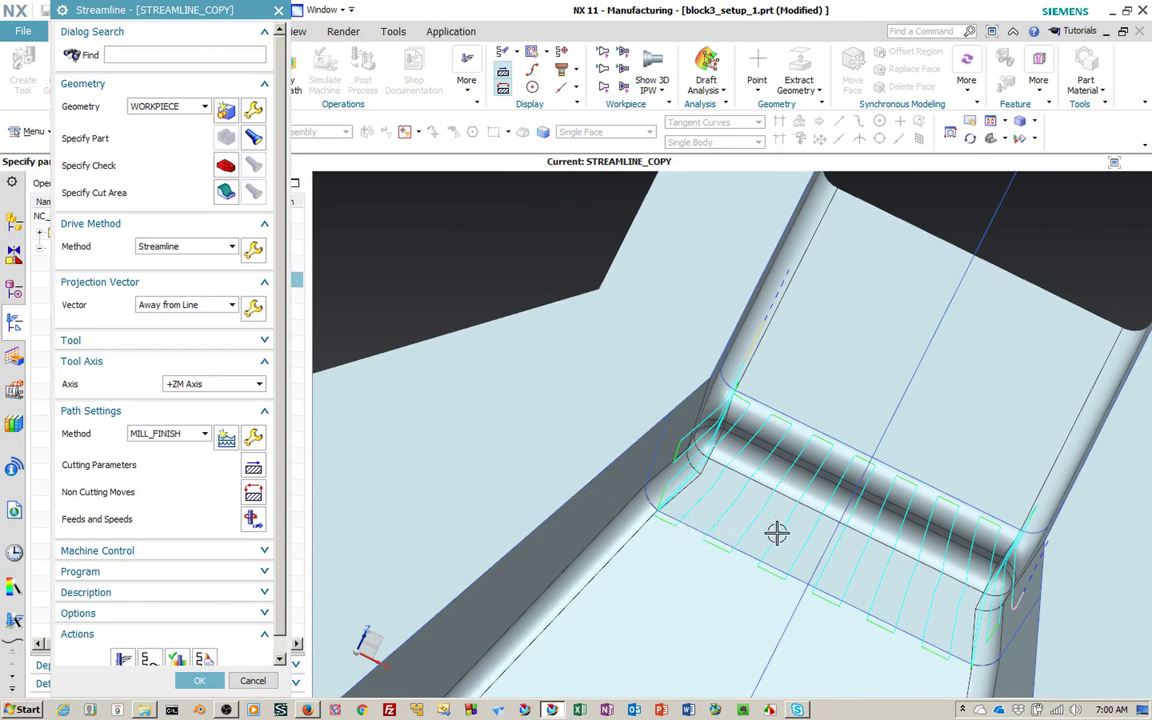
{"action": "middle_click_drag", "start_coordinate": [774, 532], "coordinate": [730, 526]}
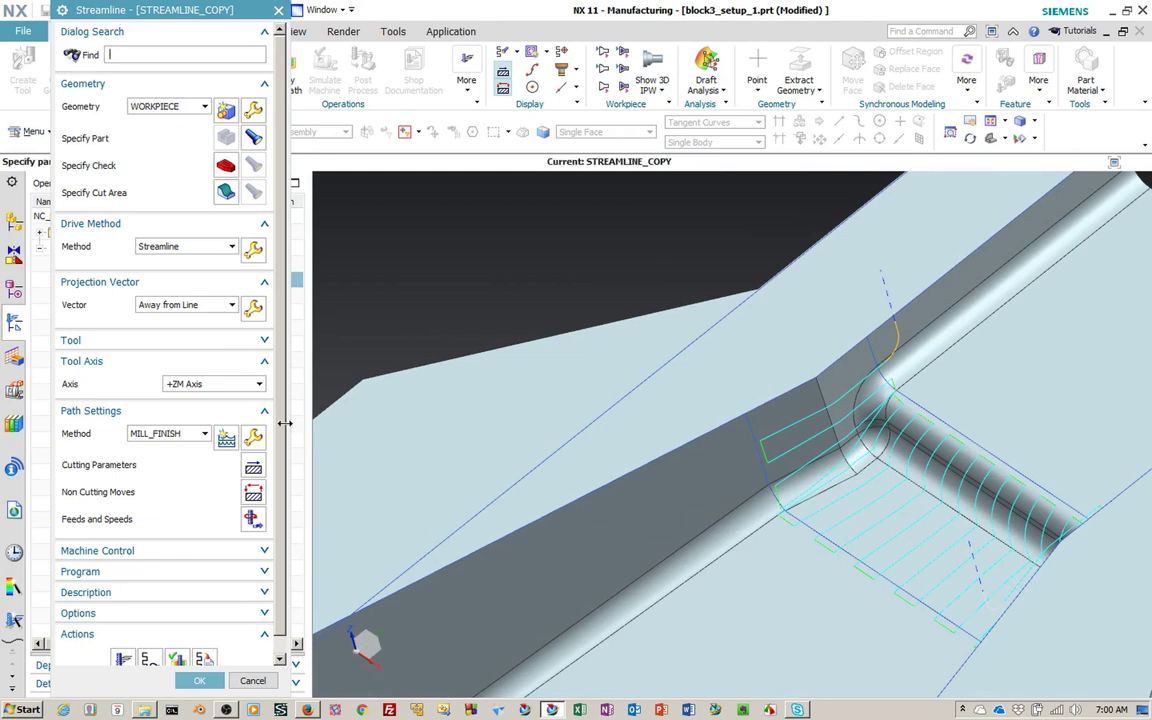
Step: Edit the Streamline drive method to change the cut direction to run across the channel from wall to wall, and accept it
{"action": "scroll", "coordinate": [281, 550], "scroll_direction": "down", "scroll_amount": 1}
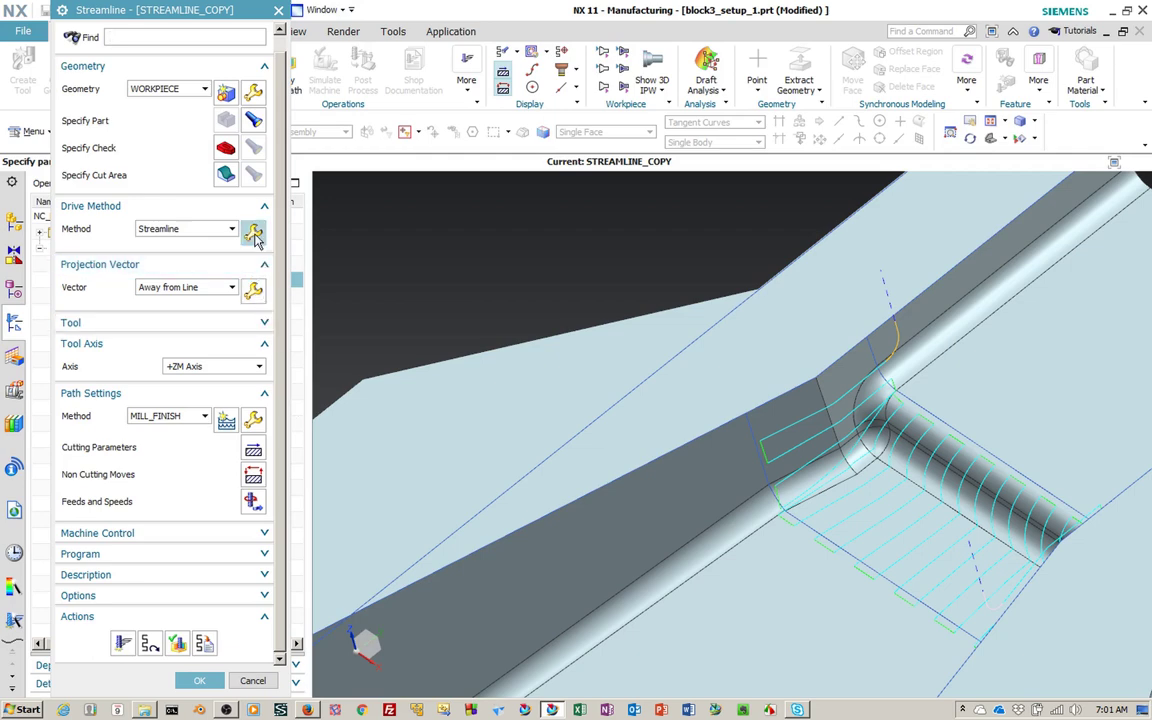
{"action": "key", "text": "Escape"}
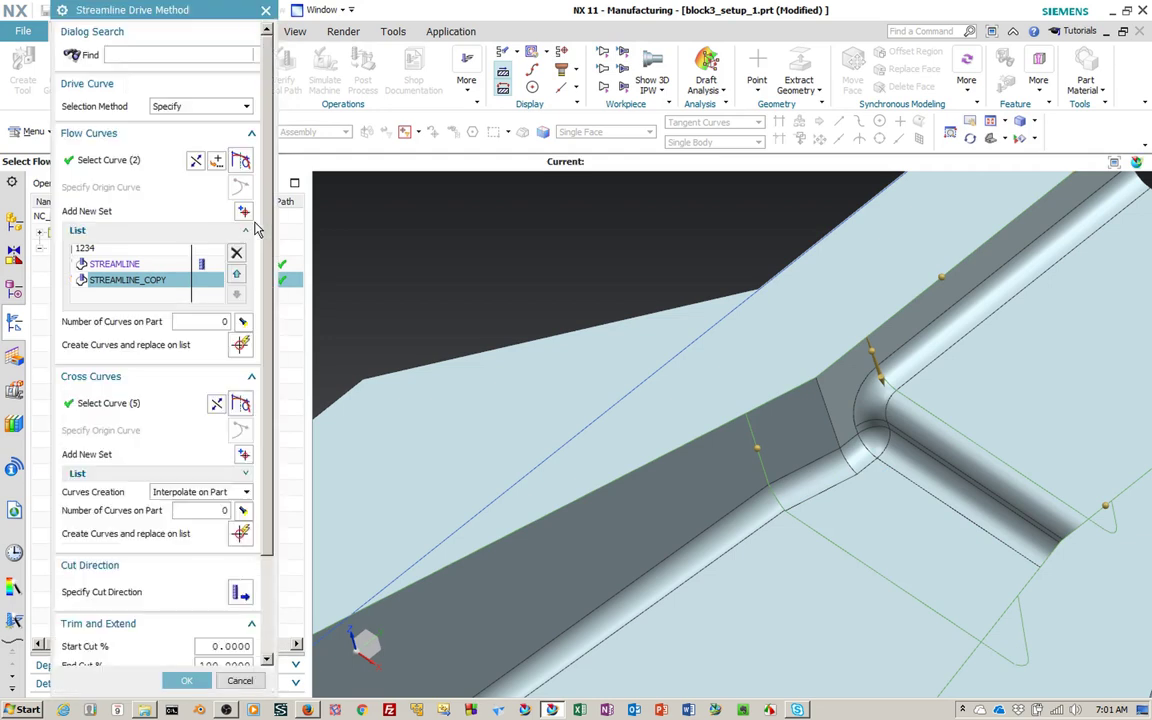
{"action": "left_click", "coordinate": [253, 591]}
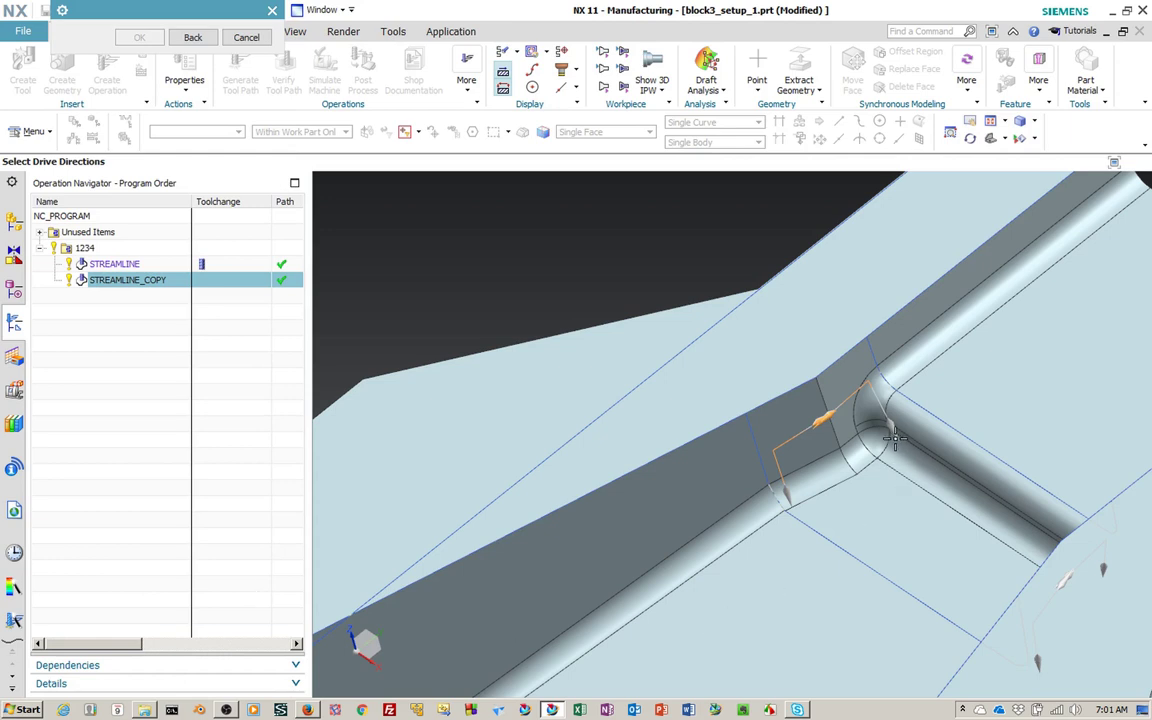
{"action": "middle_click_drag", "start_coordinate": [984, 567], "coordinate": [1012, 553]}
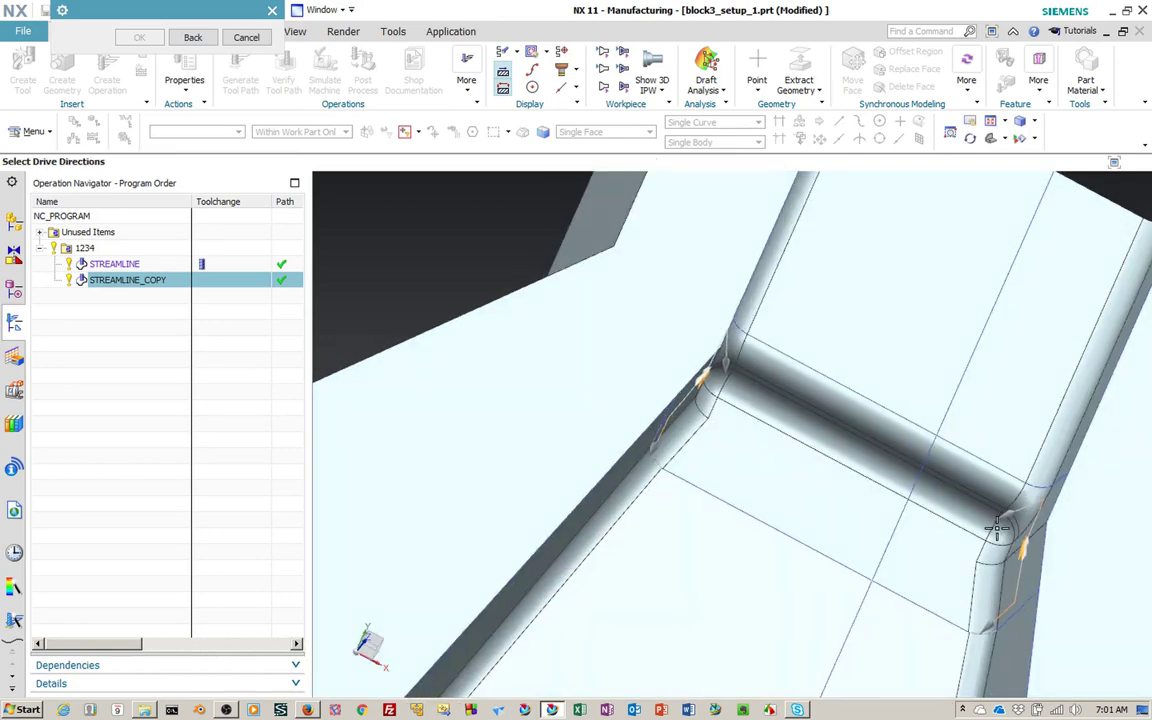
{"action": "left_click", "coordinate": [1007, 515]}
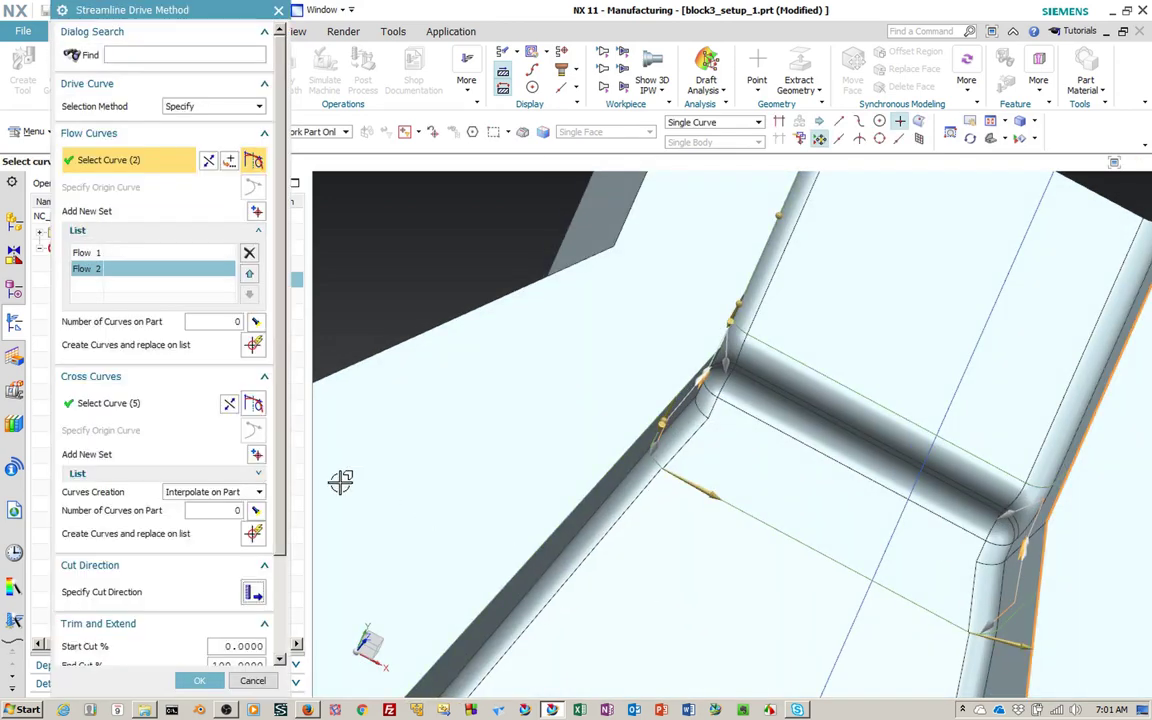
{"action": "left_click", "coordinate": [200, 680]}
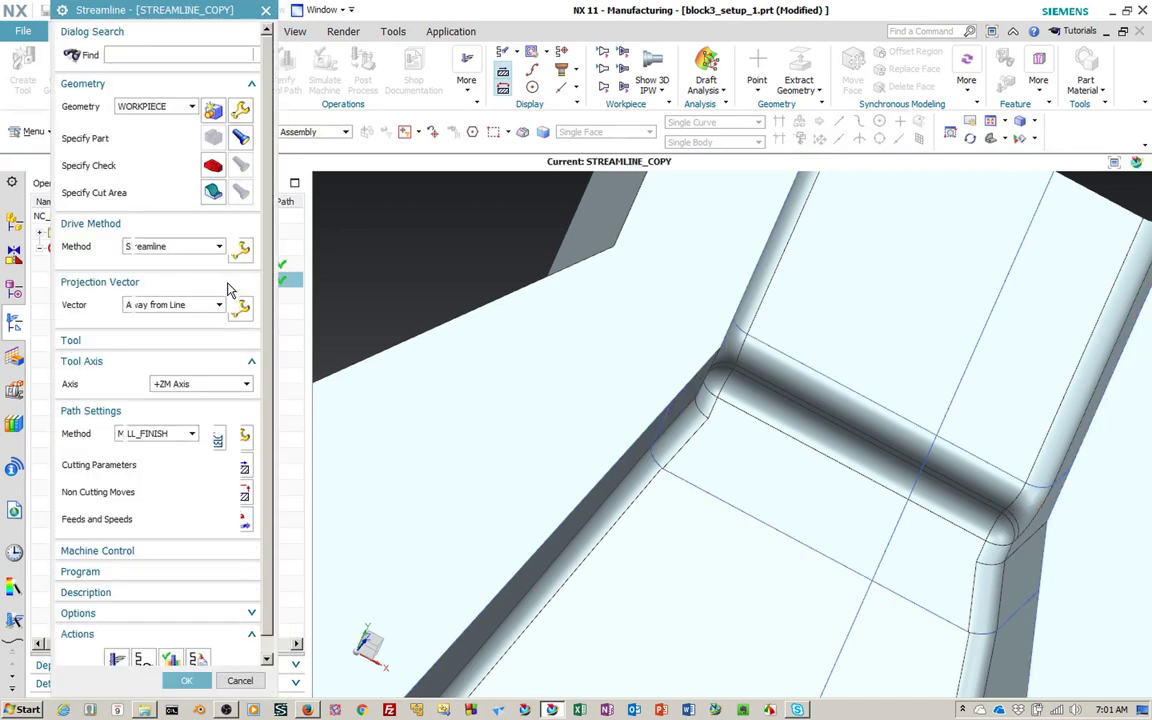
Step: Generate the crosswise tool path for STREAMLINE_COPY, accept the operation, and save the part file
{"action": "left_click", "coordinate": [122, 658]}
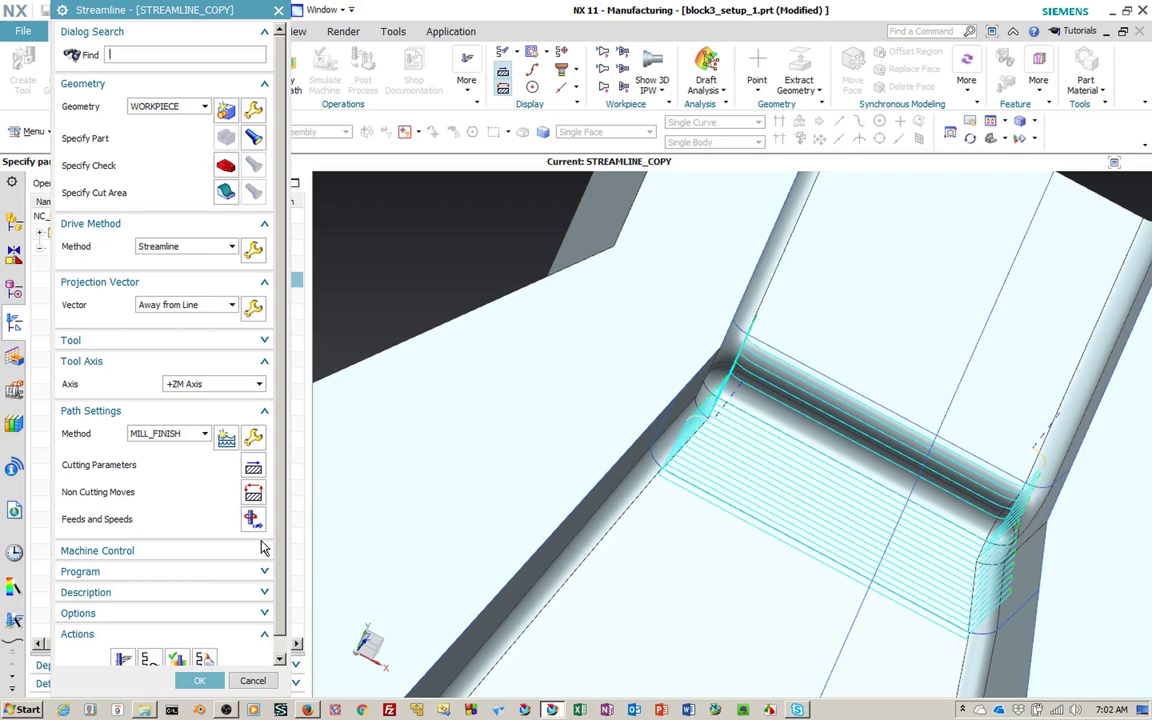
{"action": "left_click", "coordinate": [199, 680]}
{"action": "left_click", "coordinate": [46, 10]}
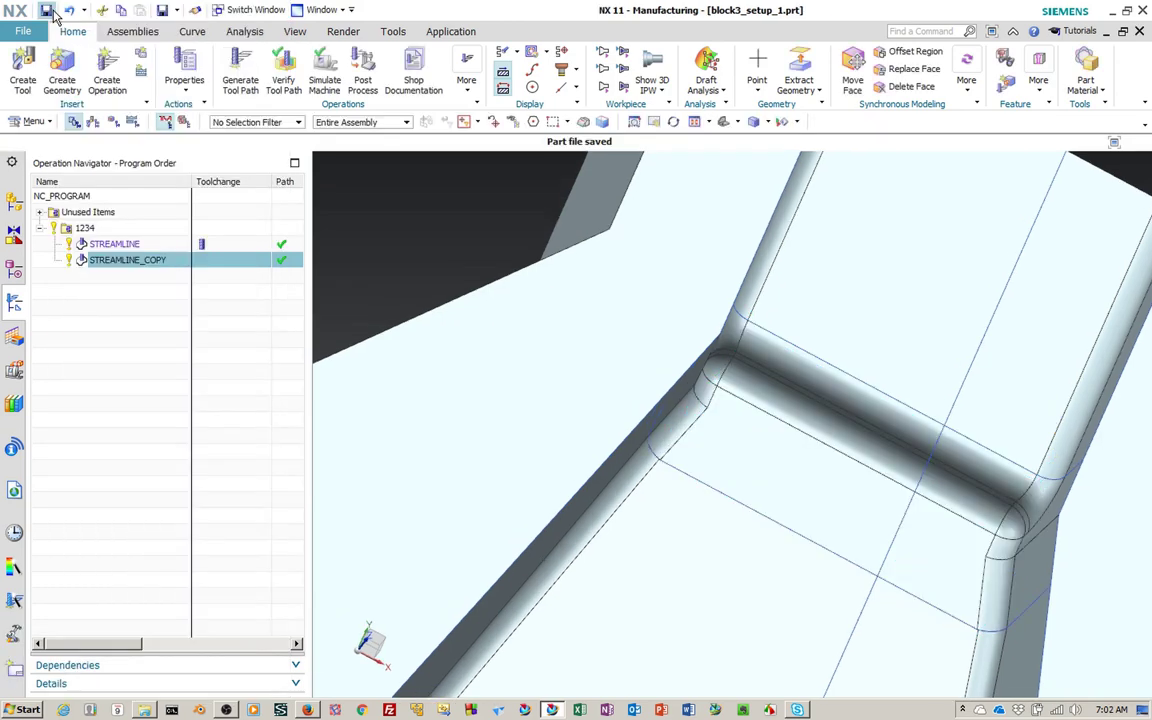